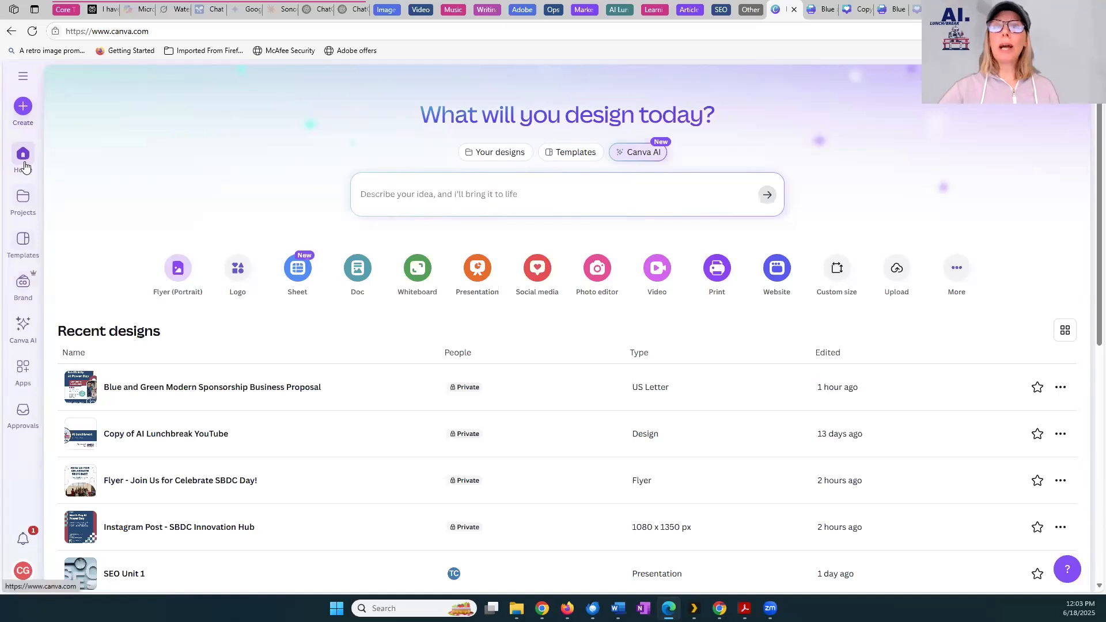
Review the new-design types, and browse the folders, designs, brand templates, images and videos in Projects
{"action": "left_click", "coordinate": [21, 114]}
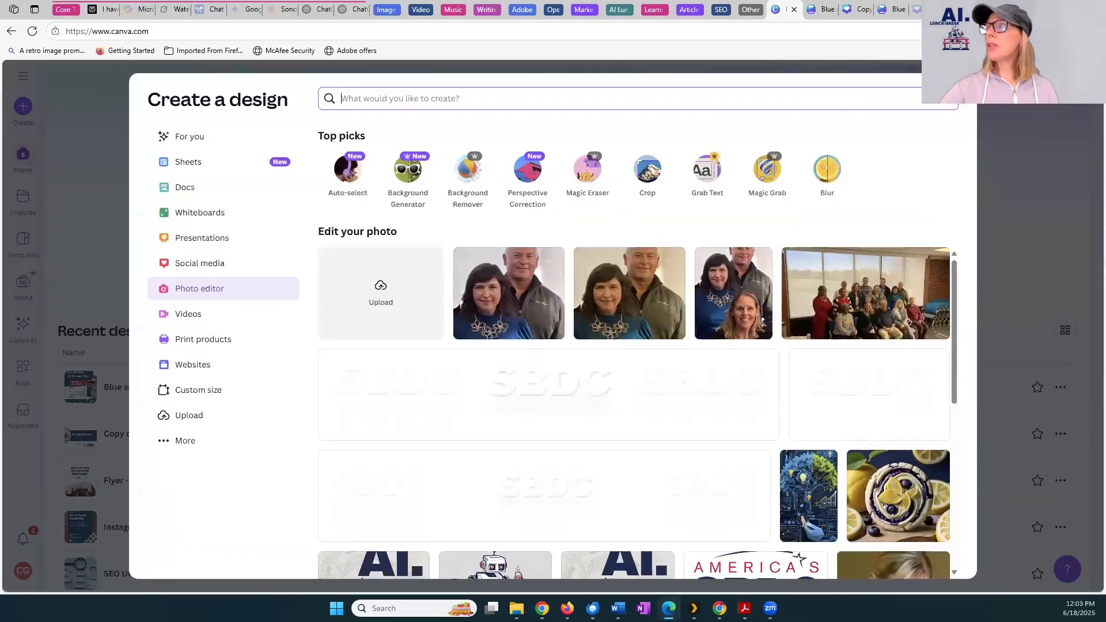
{"action": "left_click", "coordinate": [947, 112]}
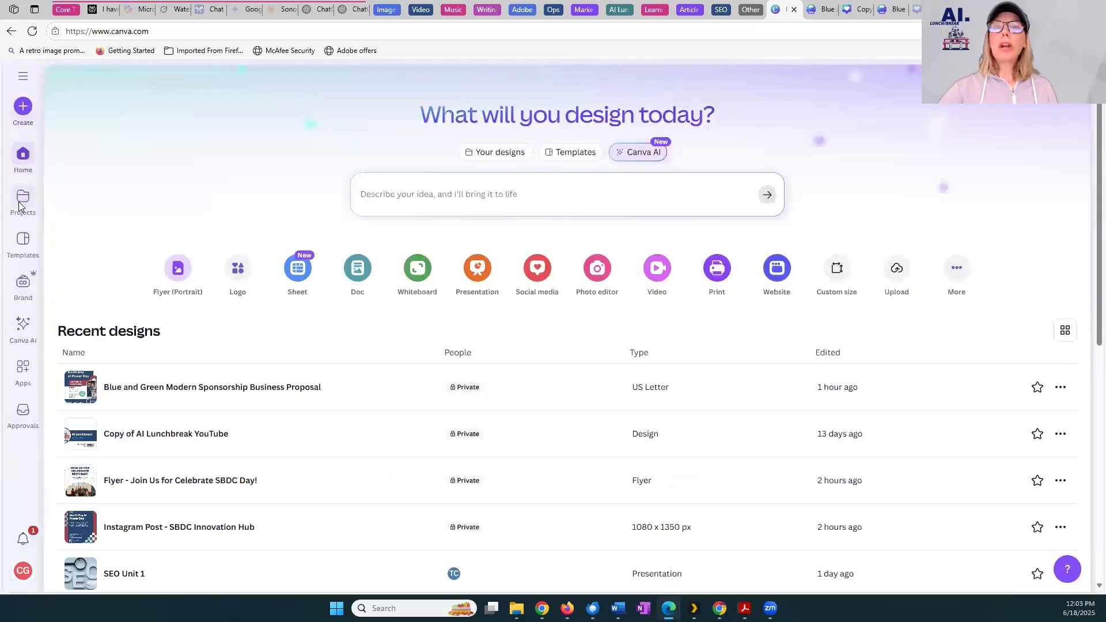
{"action": "left_click", "coordinate": [20, 203]}
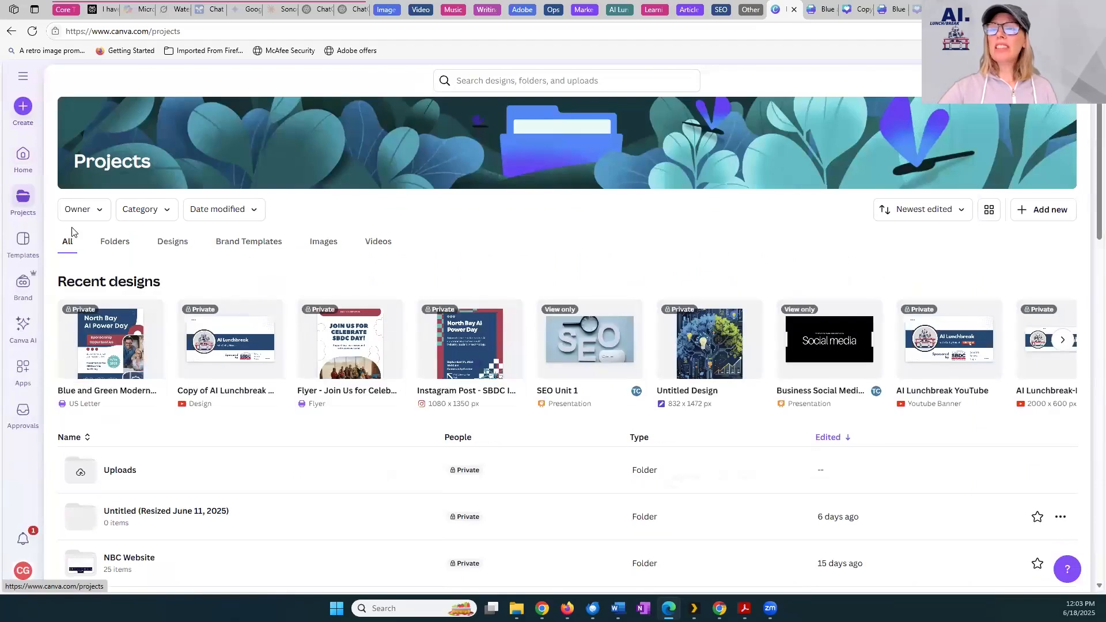
{"action": "left_click", "coordinate": [121, 249]}
{"action": "left_click", "coordinate": [174, 246]}
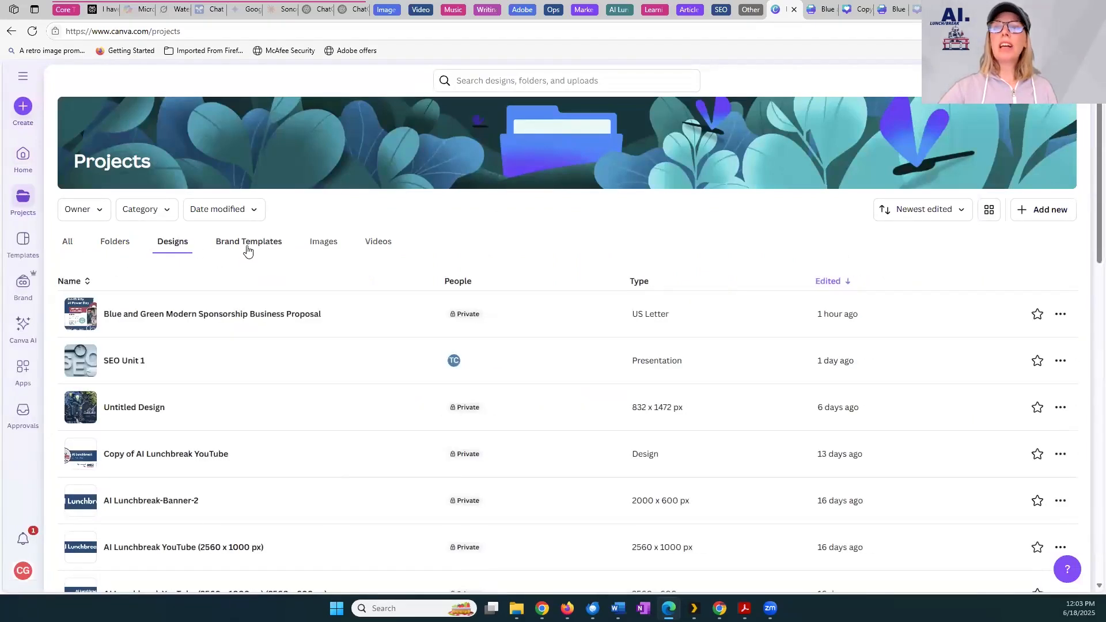
{"action": "left_click", "coordinate": [248, 249]}
{"action": "left_click", "coordinate": [328, 247]}
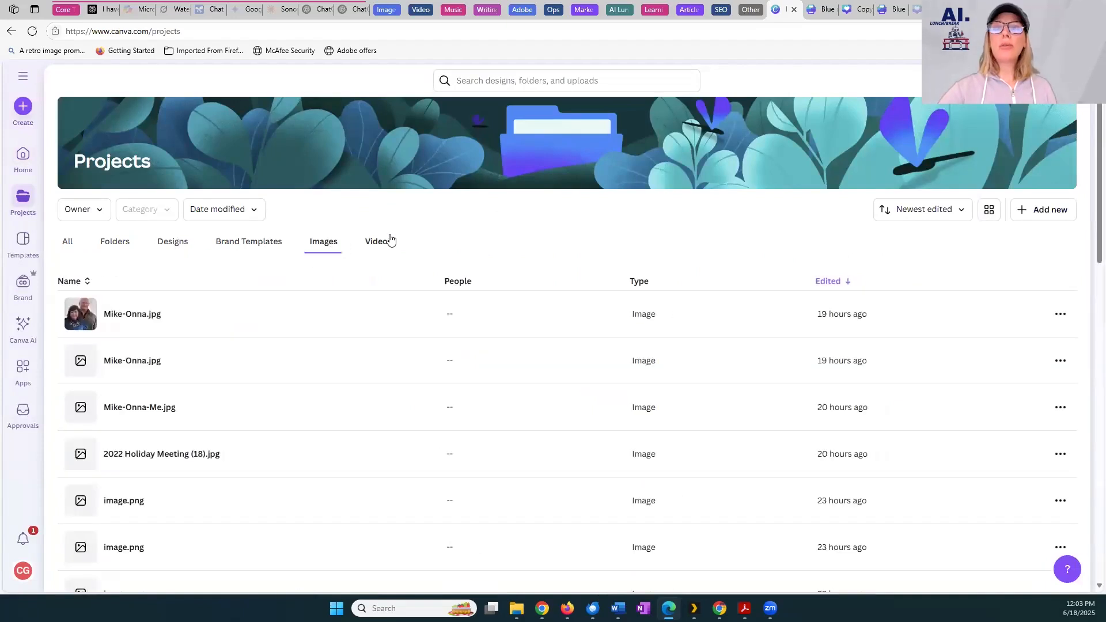
{"action": "left_click", "coordinate": [385, 241]}
Browse the template library and the brand templates, and open the Brand Kits overview
{"action": "left_click", "coordinate": [11, 247]}
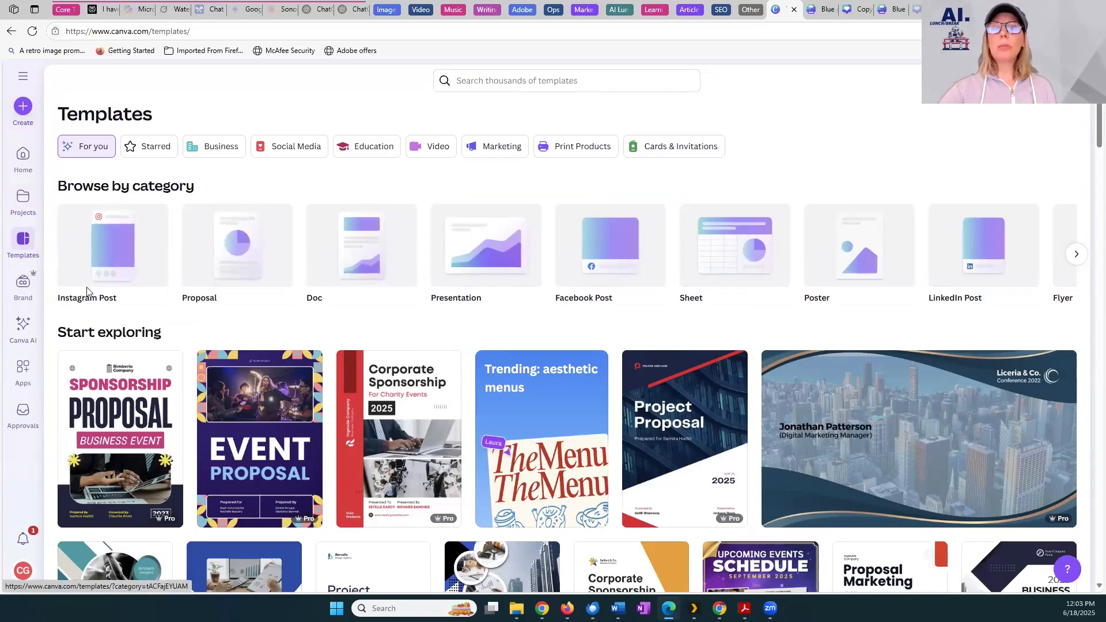
{"action": "left_click", "coordinate": [19, 294]}
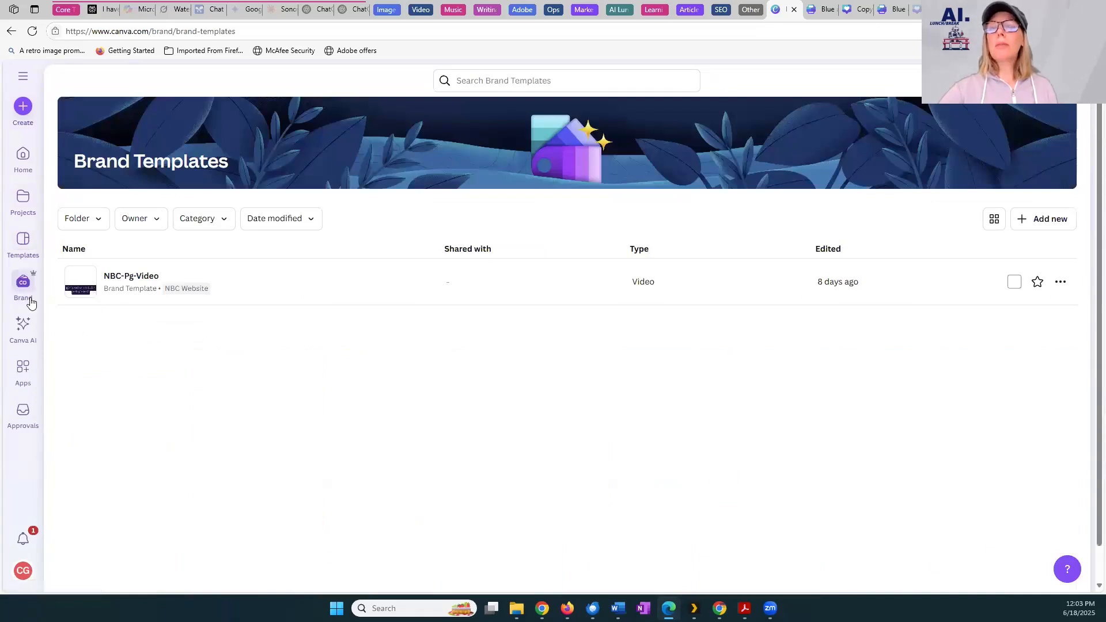
{"action": "left_click", "coordinate": [28, 77]}
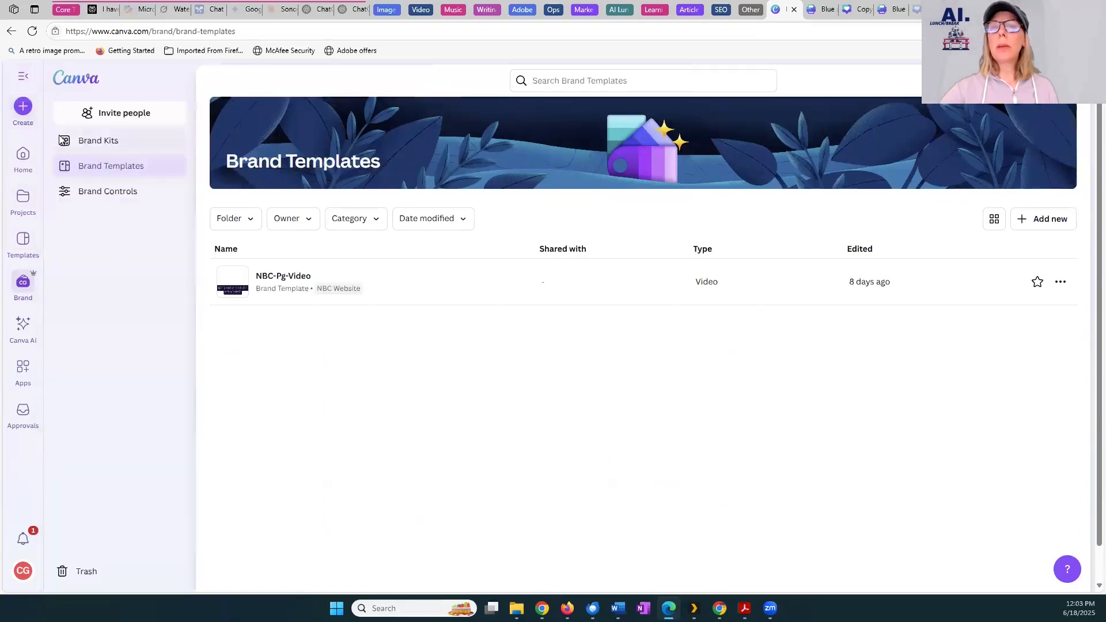
{"action": "left_click", "coordinate": [105, 140]}
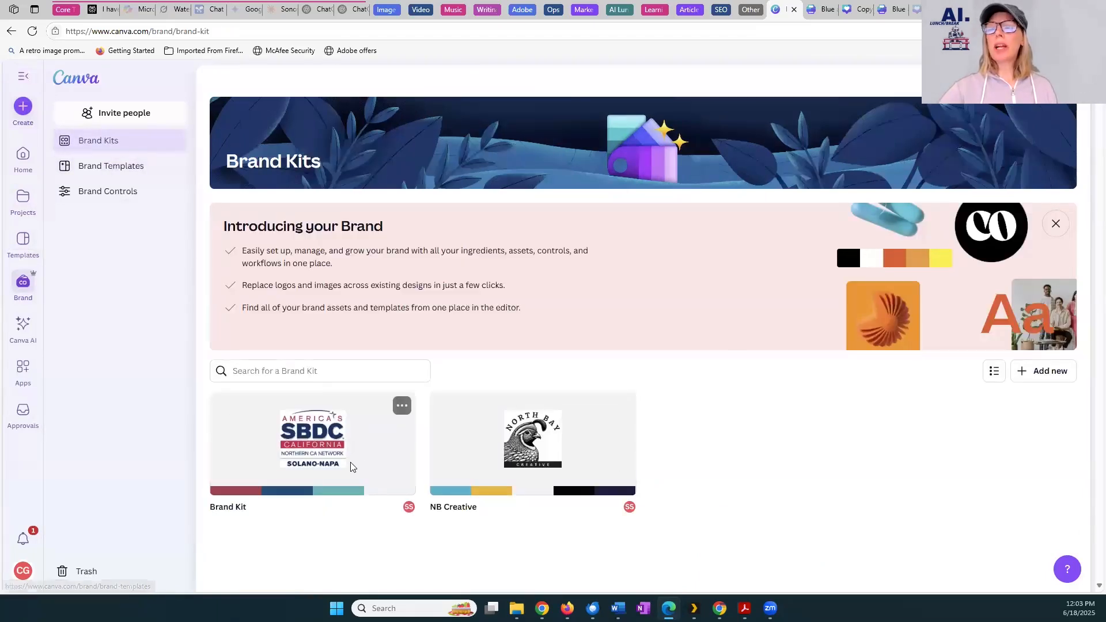
Examine the logos, color palettes, fonts and brand voice section of the SBDC Brand Kit
{"action": "left_click", "coordinate": [354, 466]}
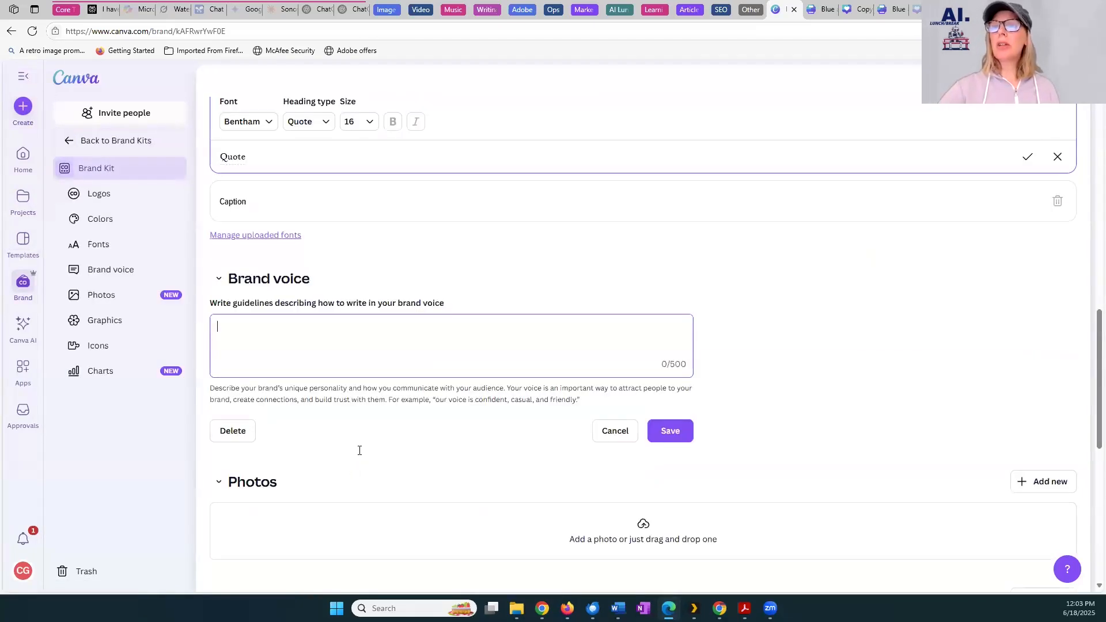
{"action": "scroll", "coordinate": [358, 452], "scroll_direction": "up", "scroll_amount": 5}
{"action": "scroll", "coordinate": [369, 447], "scroll_direction": "up", "scroll_amount": 10}
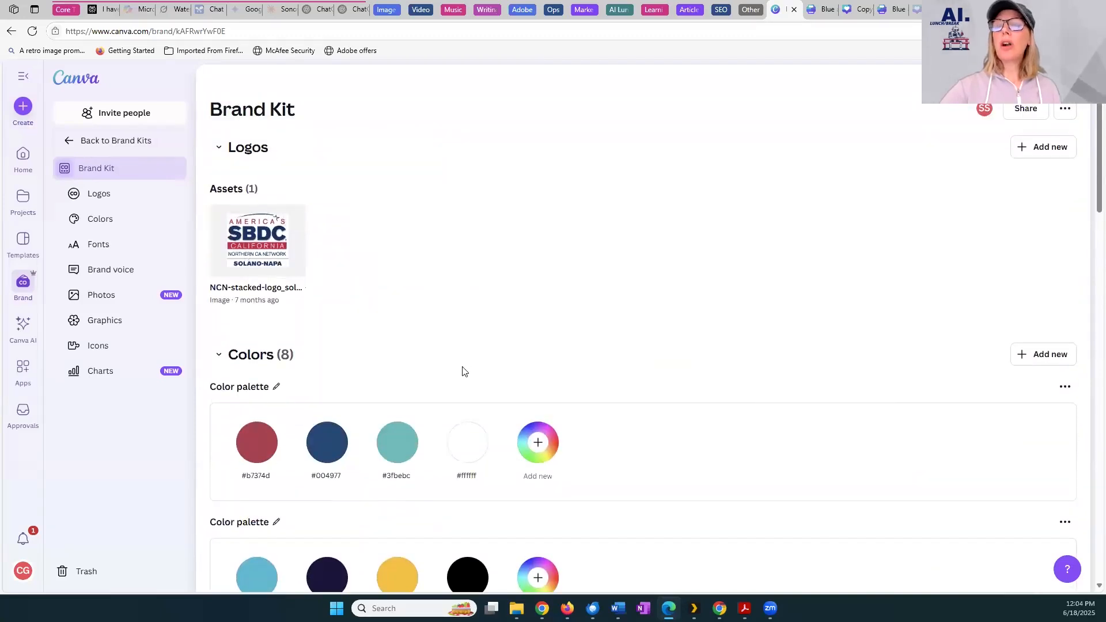
{"action": "scroll", "coordinate": [463, 370], "scroll_direction": "down", "scroll_amount": 8}
{"action": "scroll", "coordinate": [463, 371], "scroll_direction": "up", "scroll_amount": 5}
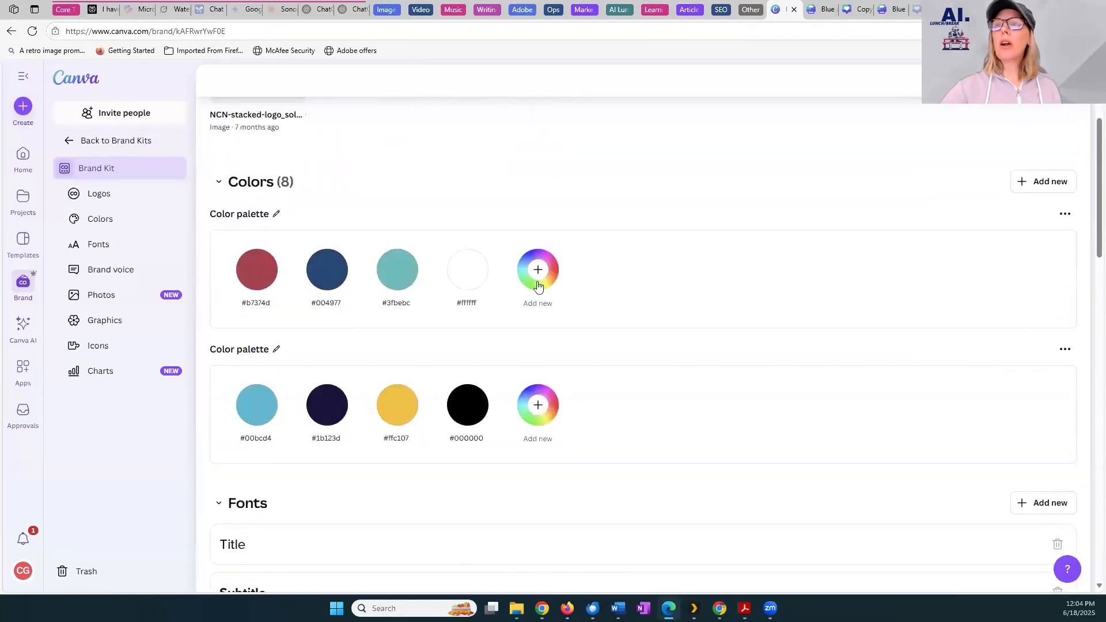
{"action": "scroll", "coordinate": [383, 487], "scroll_direction": "down", "scroll_amount": 3}
{"action": "scroll", "coordinate": [384, 487], "scroll_direction": "down", "scroll_amount": 1}
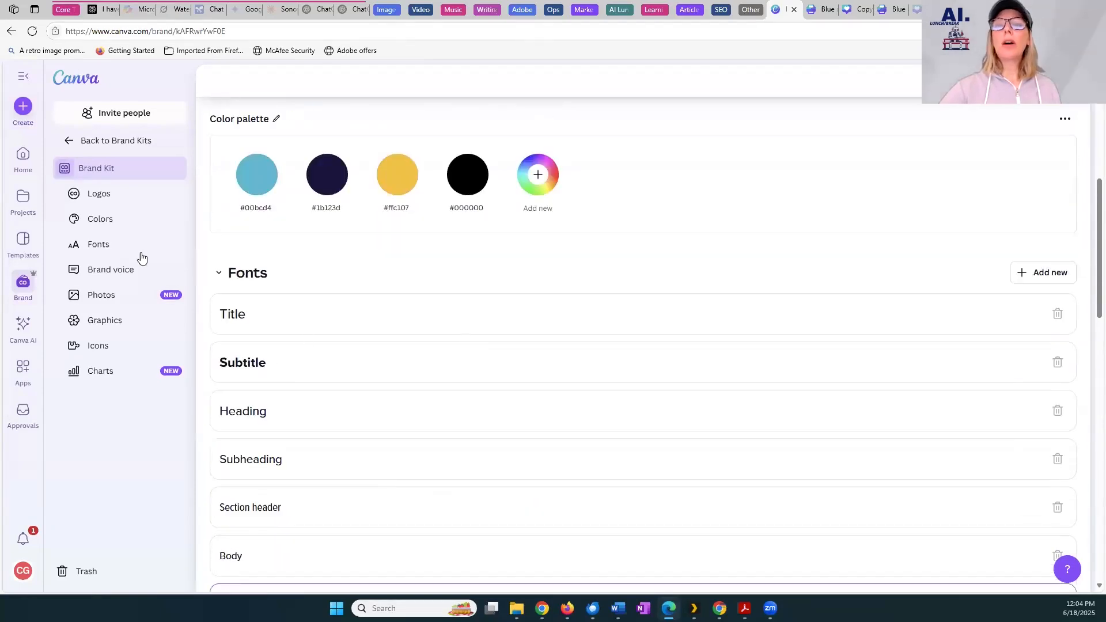
Look over the Canva AI start page, the Apps directory and the Approvals page
{"action": "left_click", "coordinate": [30, 319]}
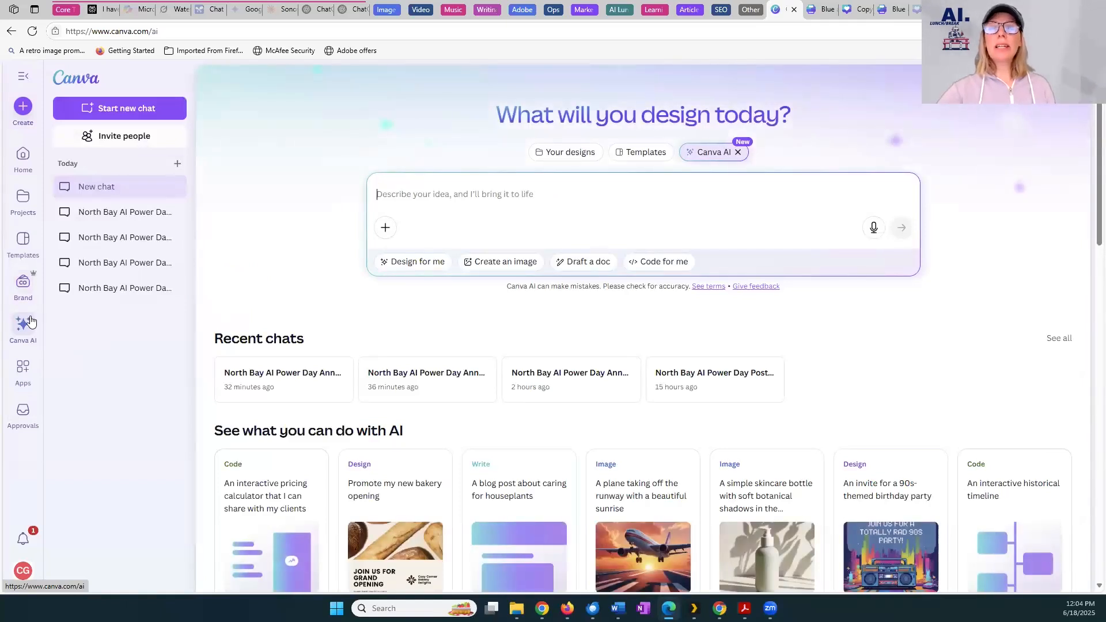
{"action": "left_click", "coordinate": [22, 371]}
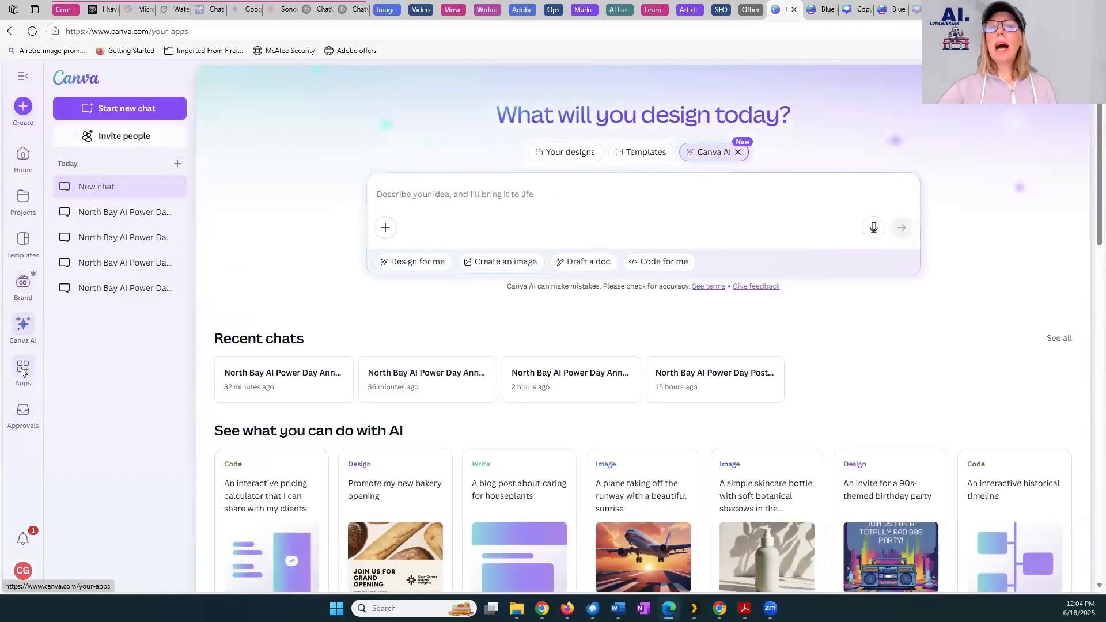
{"action": "scroll", "coordinate": [597, 388], "scroll_direction": "down", "scroll_amount": 12}
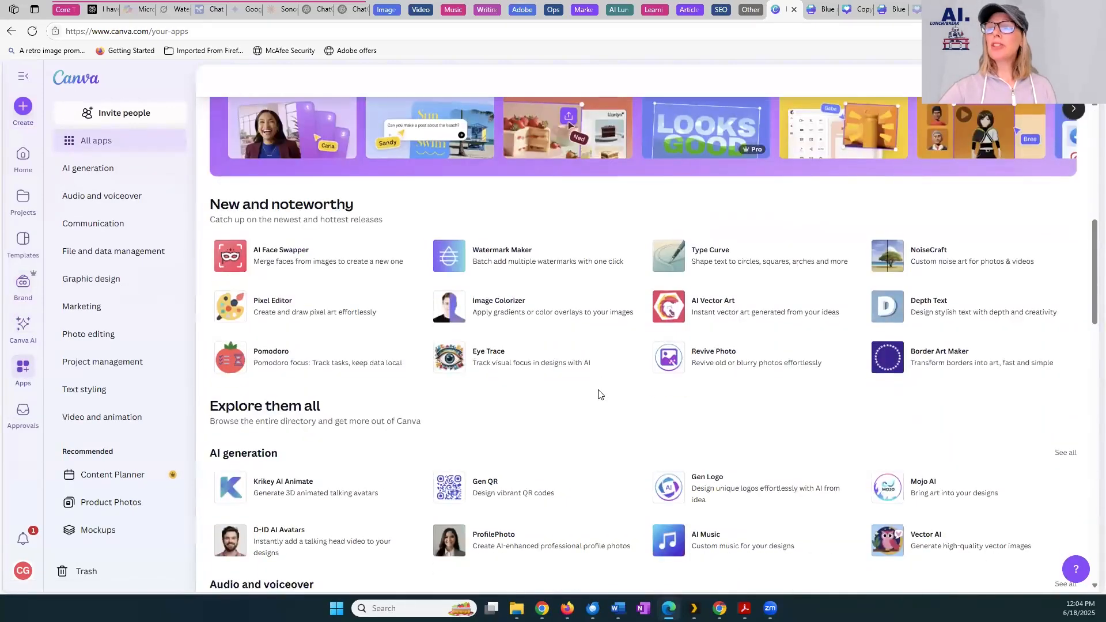
{"action": "left_click", "coordinate": [29, 414]}
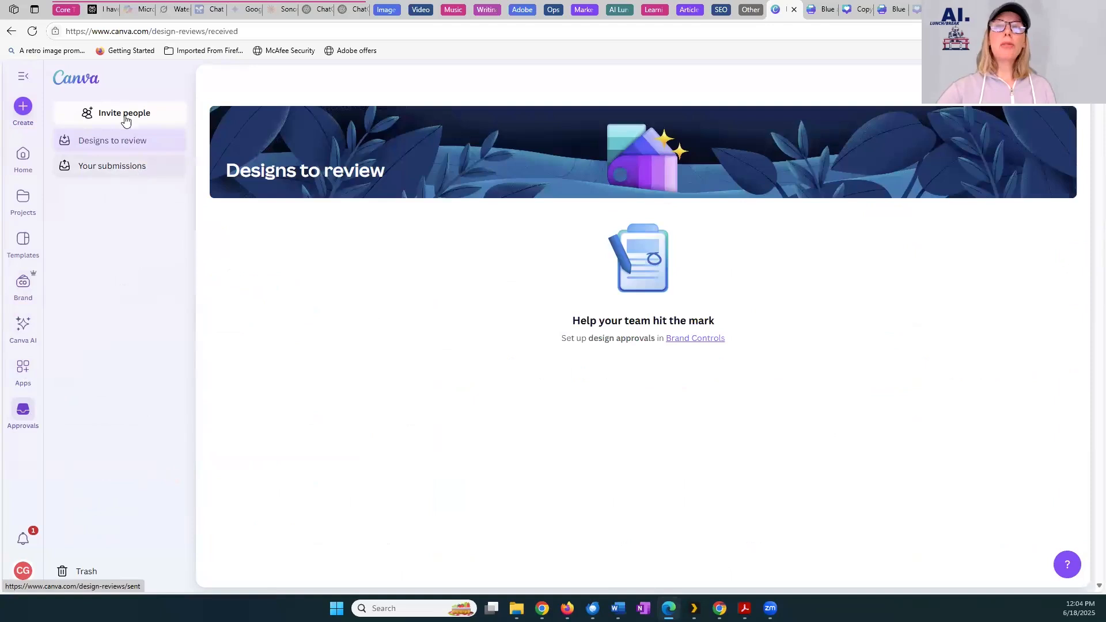
In Canva AI, enter a prompt for a Facebook post announcing the online North Bay AI Power Day on September 24, sponsored by Sonoma, Solano-Napa and Marin SBDC
{"action": "left_click", "coordinate": [31, 331]}
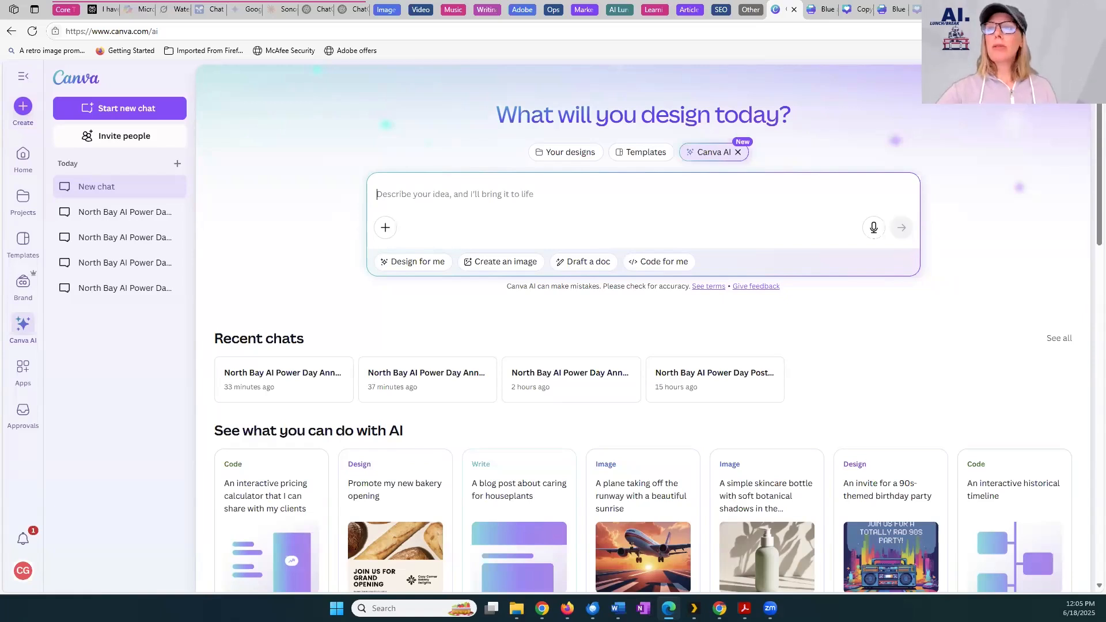
{"action": "left_click", "coordinate": [30, 327]}
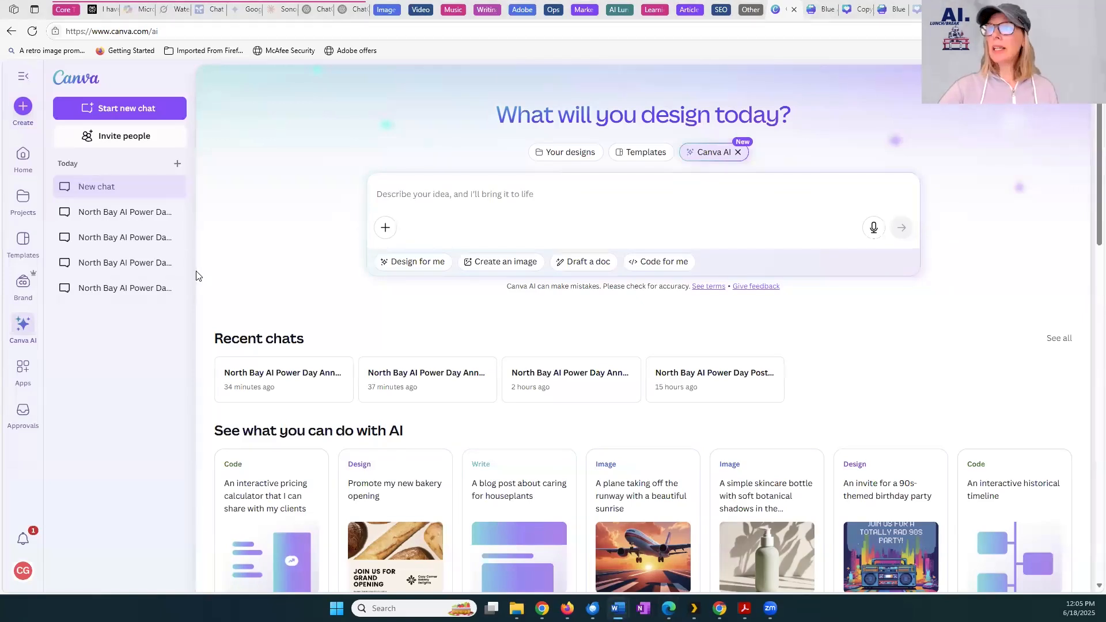
{"action": "left_click", "coordinate": [422, 198]}
{"action": "type", "text": "Create a Facebook post announcing the North Bay AI Power Day on September 24. It is sponsored by Sonoma SBDC, Solano-Napa SBDC, and Marin SBDC. It is all online."}
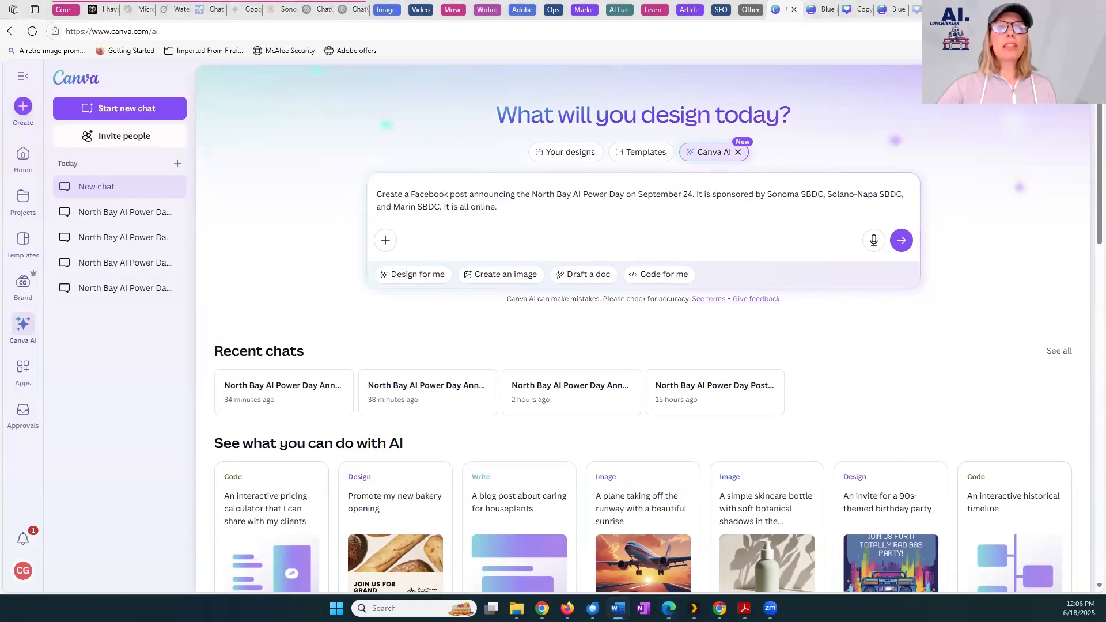
Append "Use the SBDC Brand Kit for colors and fonts." to the Facebook post prompt and submit it
{"action": "left_click", "coordinate": [563, 207]}
{"action": "type", "text": "Use the SBDC Brand Kit for colors and fonts."}
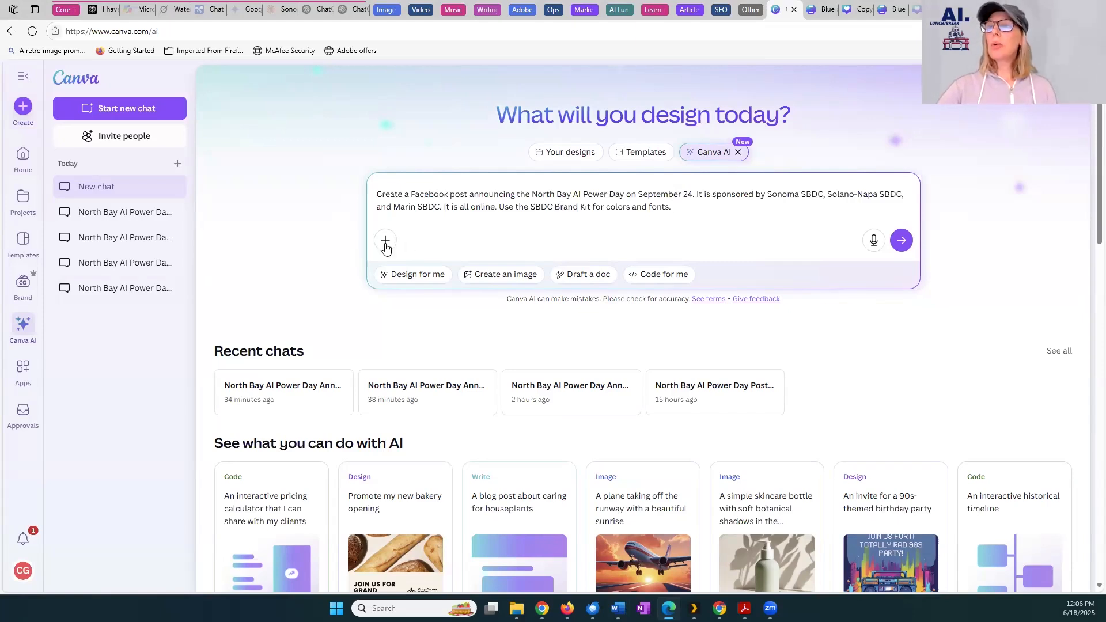
{"action": "left_click", "coordinate": [901, 241]}
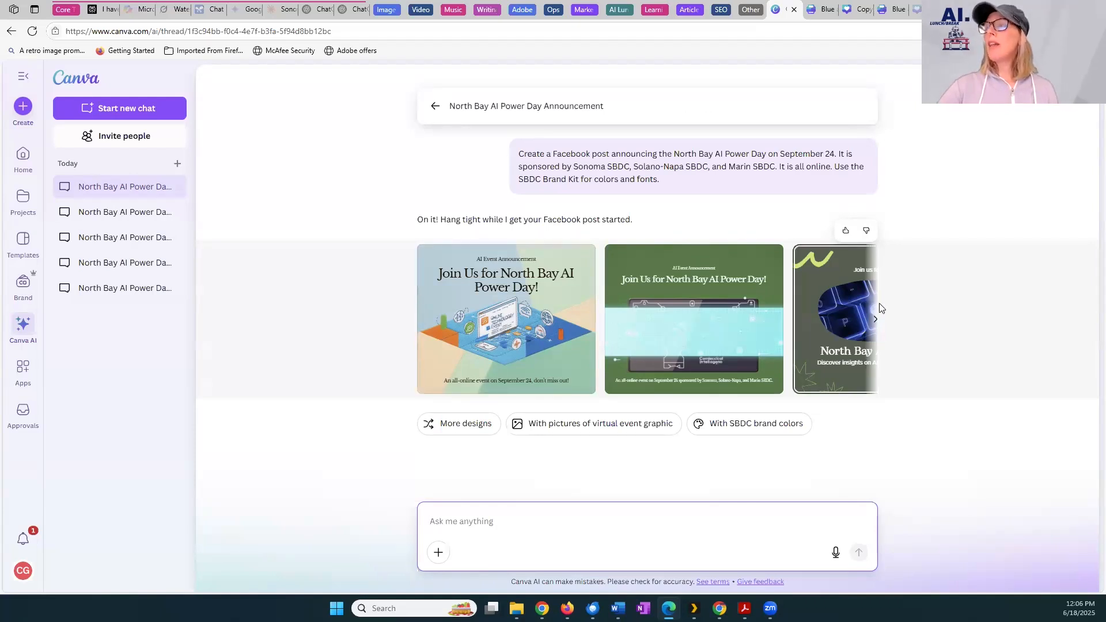
Pick the turquoise and yellow North Bay AI Power Day design from the generated results and open it in the full editor
{"action": "left_click", "coordinate": [875, 319]}
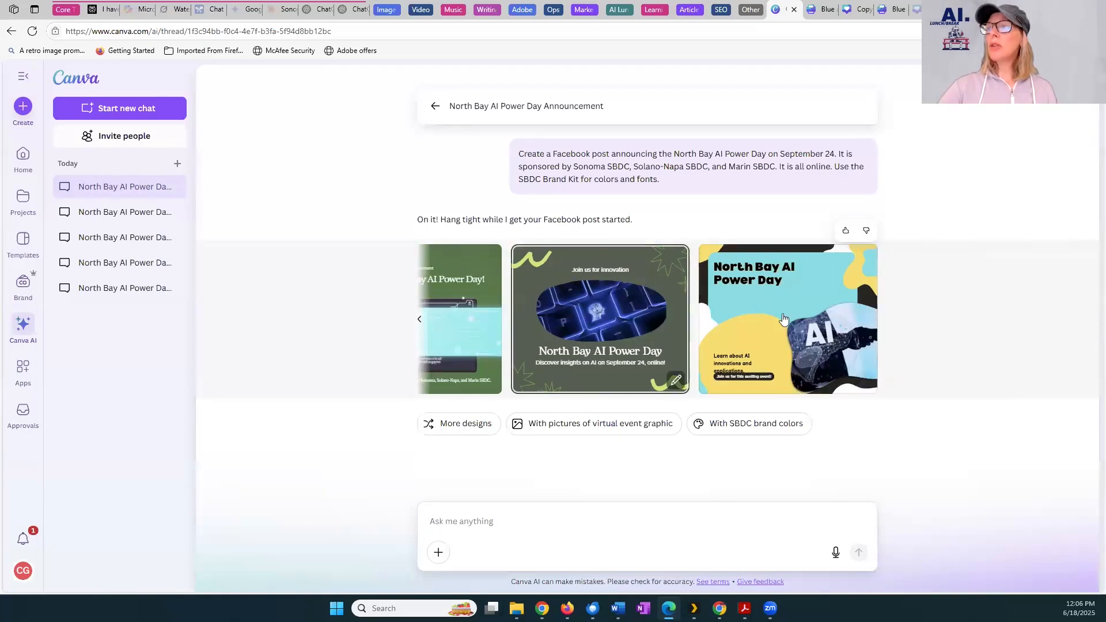
{"action": "left_click", "coordinate": [801, 320]}
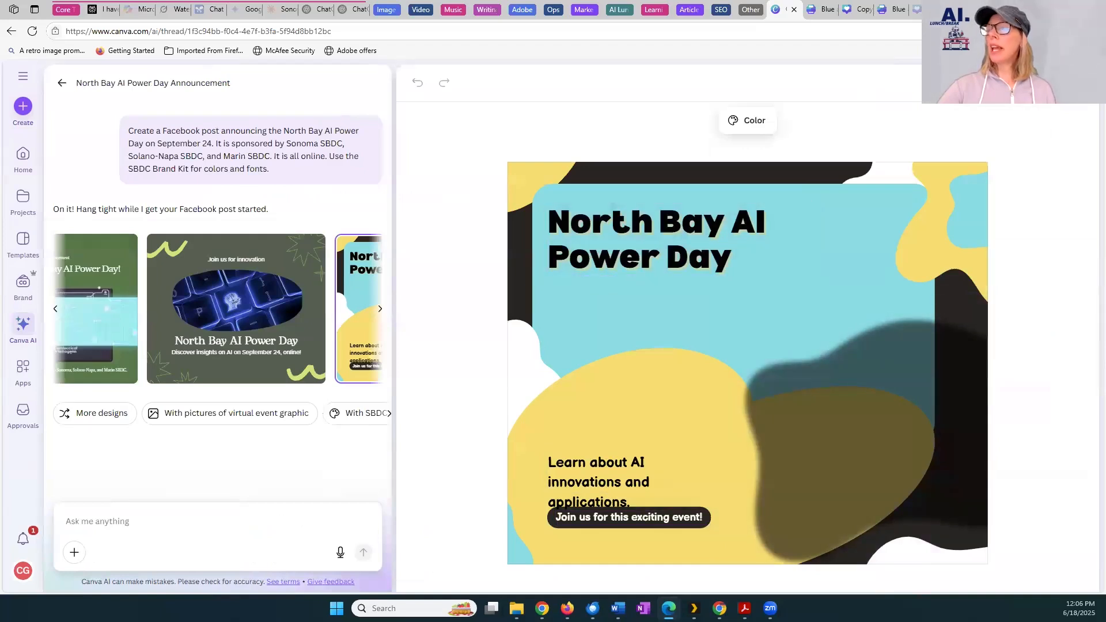
{"action": "left_click", "coordinate": [1043, 83]}
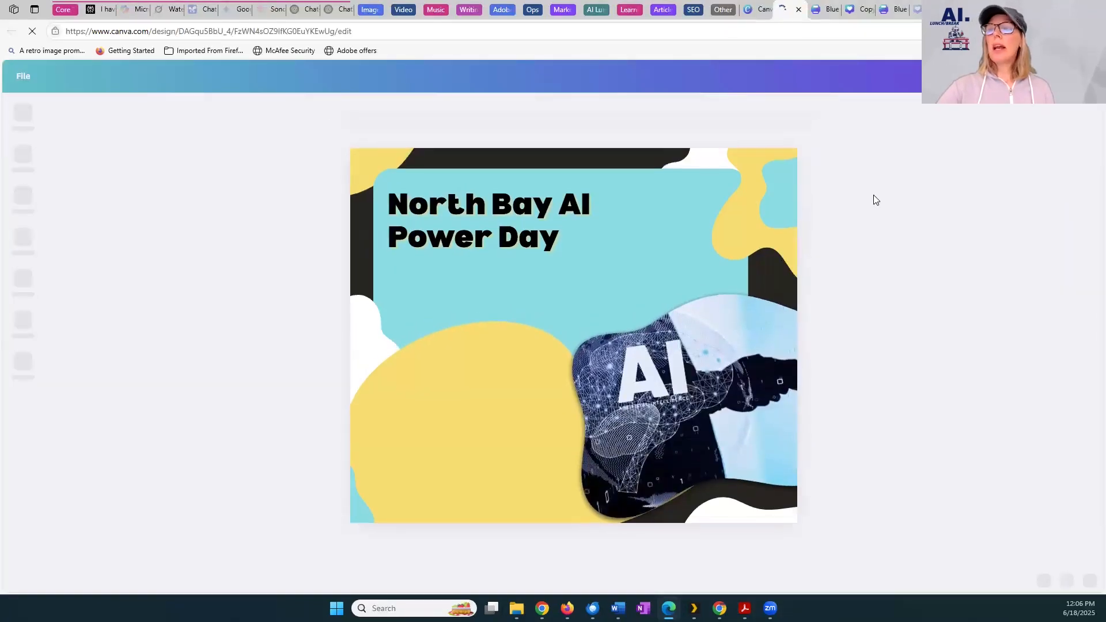
{"action": "left_click", "coordinate": [483, 303]}
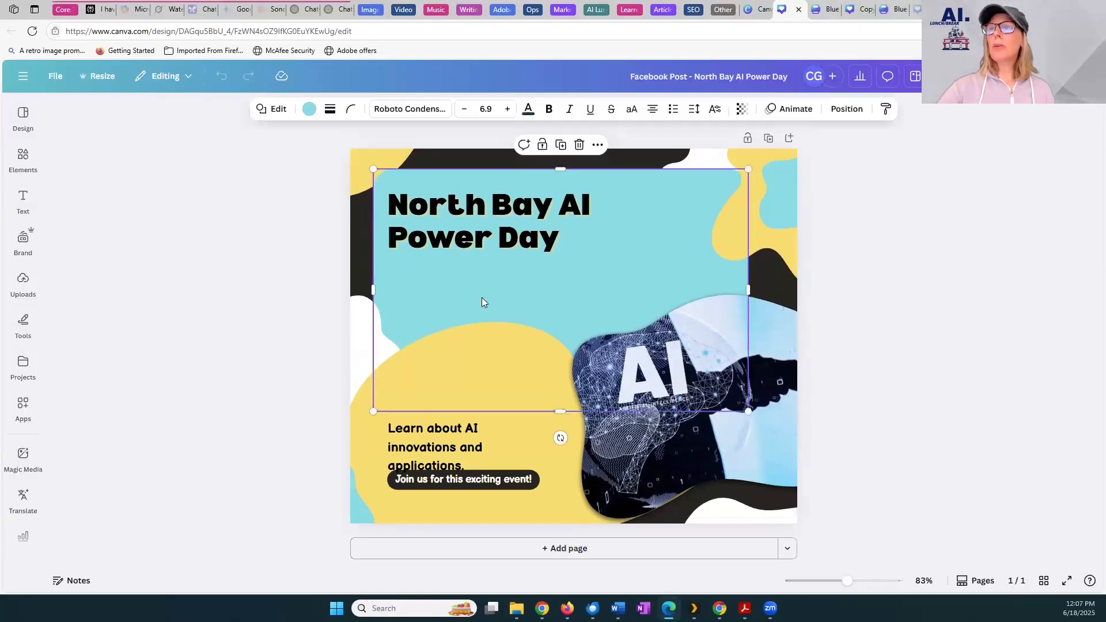
{"action": "left_click", "coordinate": [524, 434]}
{"action": "left_click", "coordinate": [542, 354]}
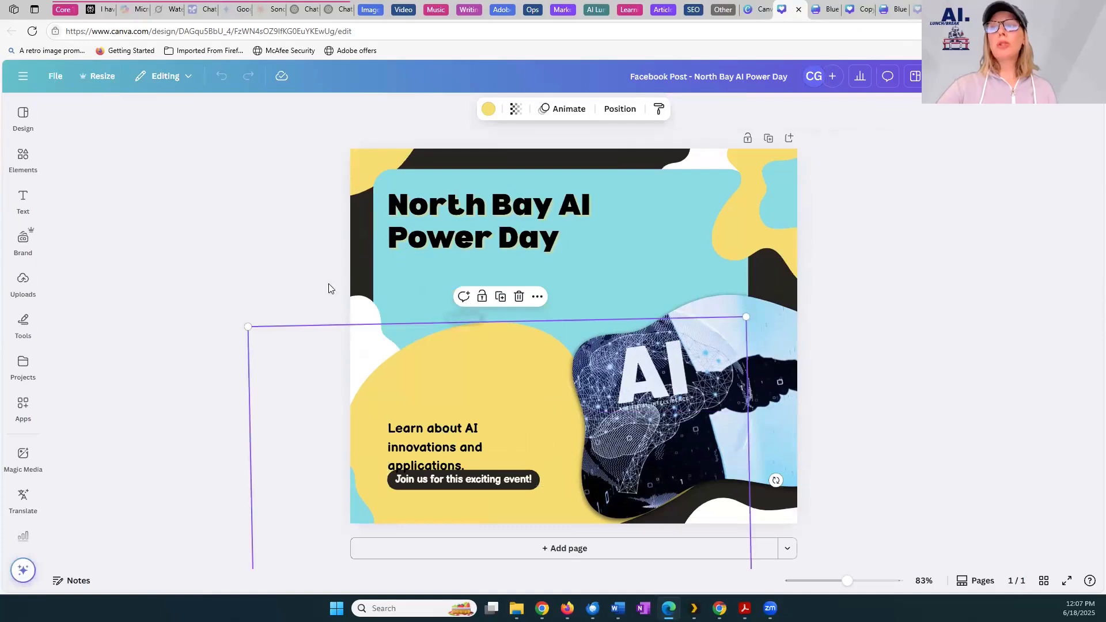
{"action": "left_click", "coordinate": [406, 286]}
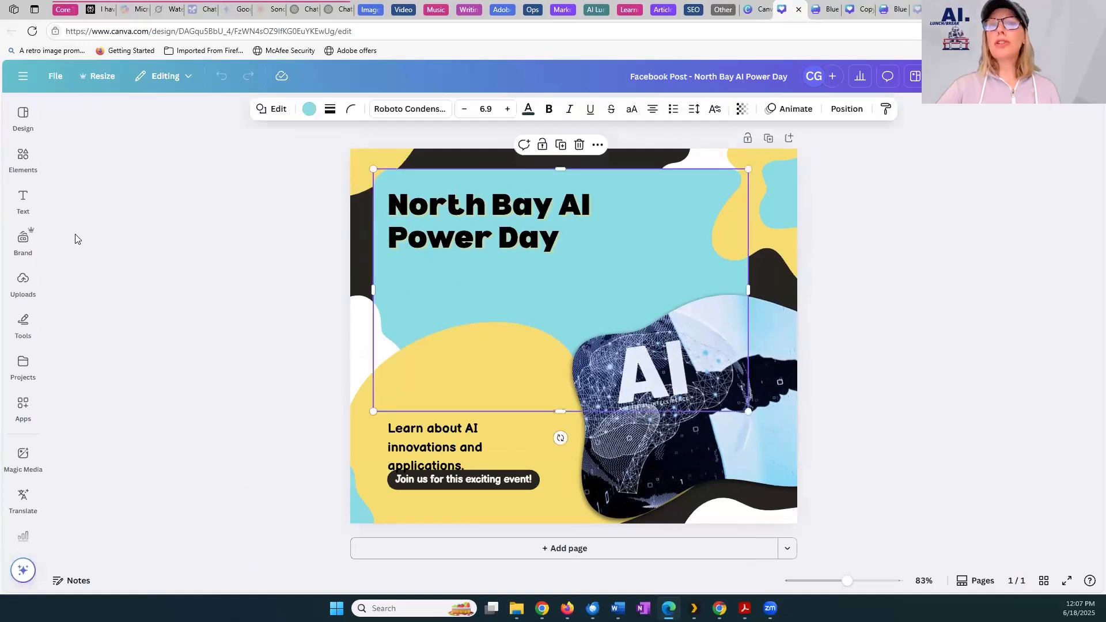
Shuffle the SBDC Brand Kit's red, navy, teal and white palette on the post until it has a teal background, white title panel and navy lower shape
{"action": "left_click", "coordinate": [23, 243]}
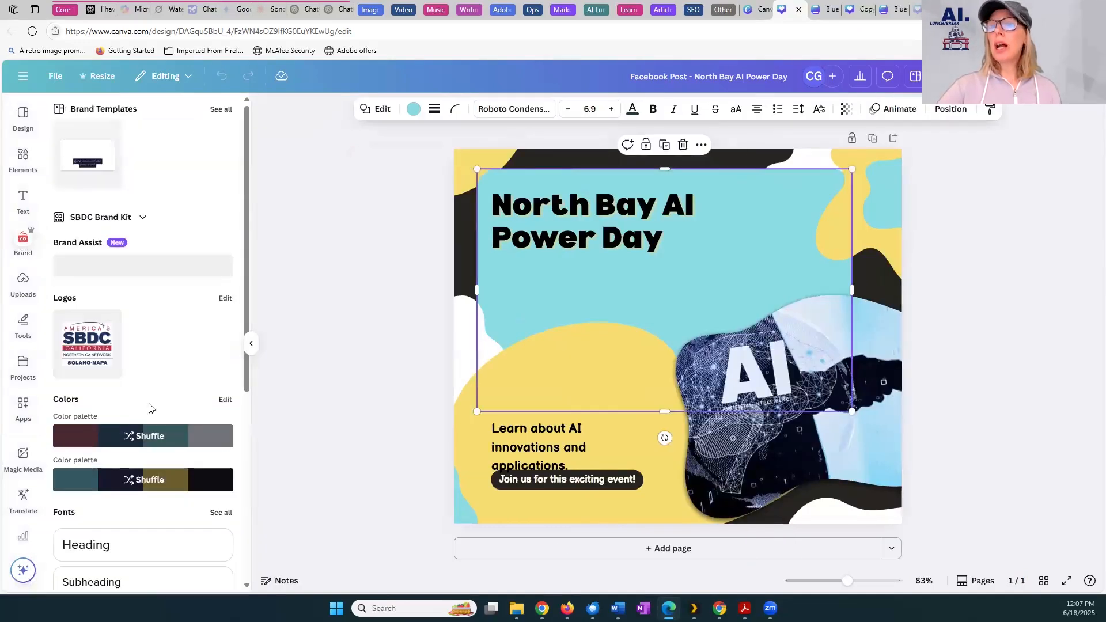
{"action": "left_click", "coordinate": [149, 438]}
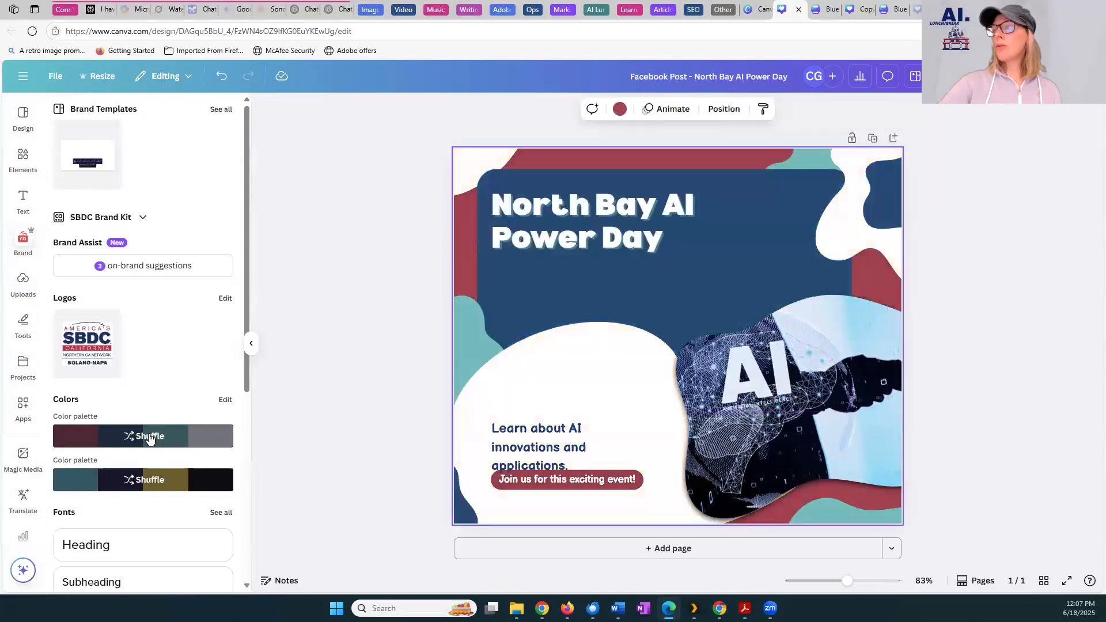
{"action": "left_click", "coordinate": [150, 438]}
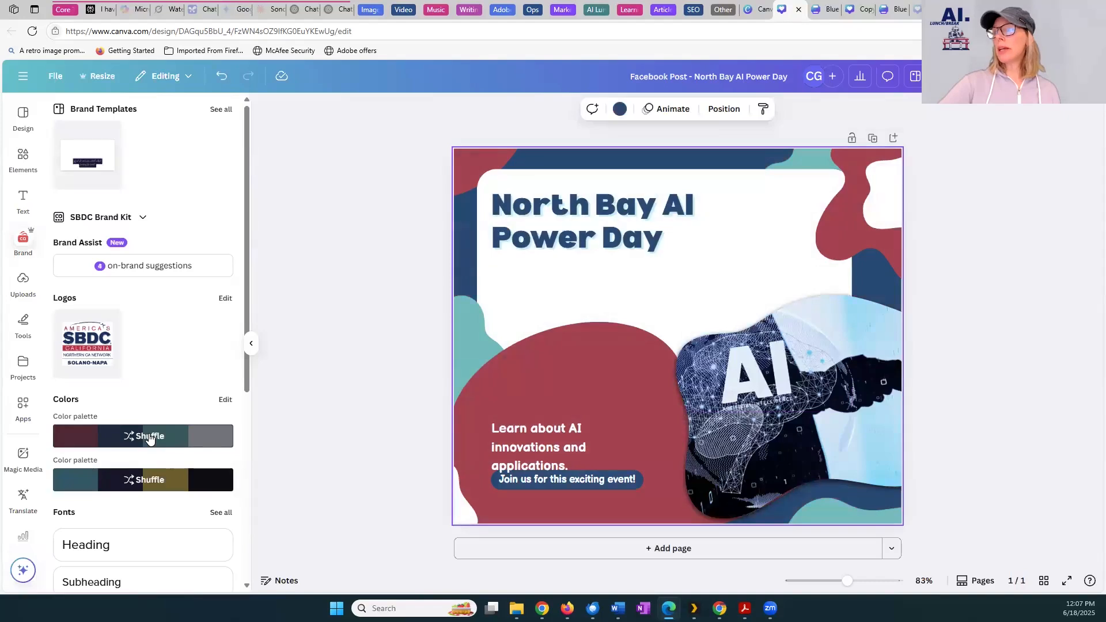
{"action": "left_click", "coordinate": [149, 438]}
{"action": "left_click", "coordinate": [149, 438]}
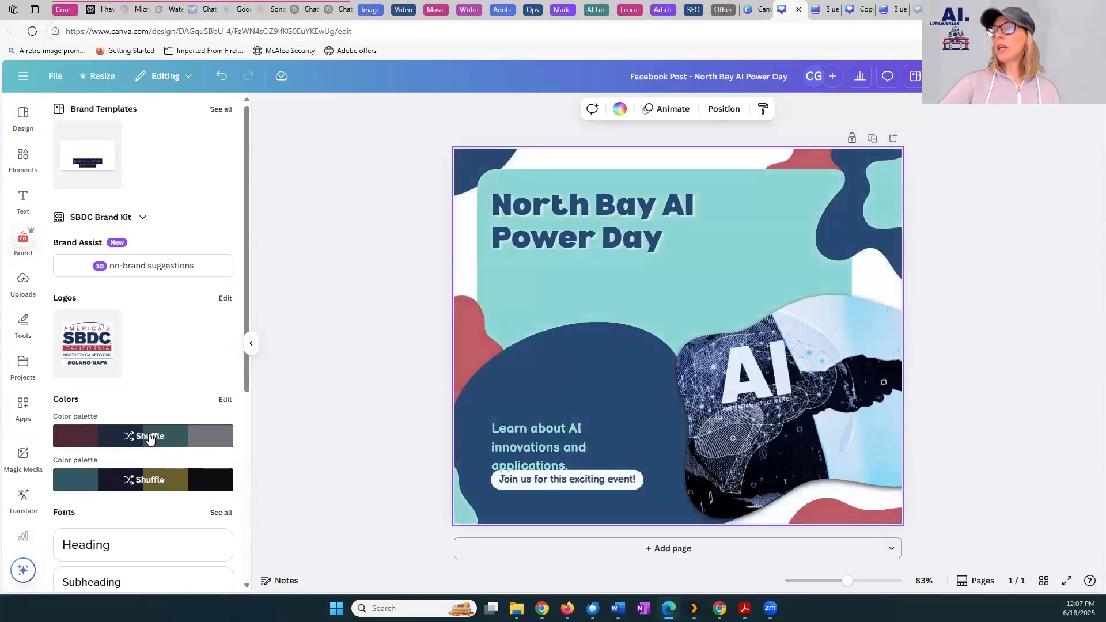
{"action": "left_click", "coordinate": [149, 438]}
{"action": "left_click", "coordinate": [150, 438]}
{"action": "left_click", "coordinate": [149, 438]}
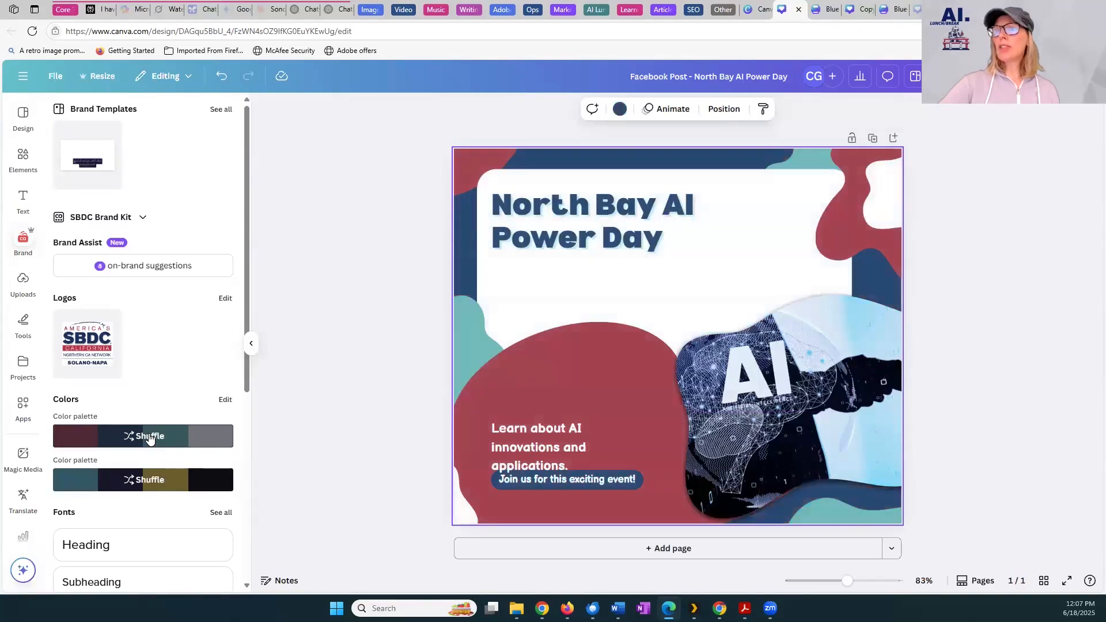
{"action": "left_click", "coordinate": [150, 438]}
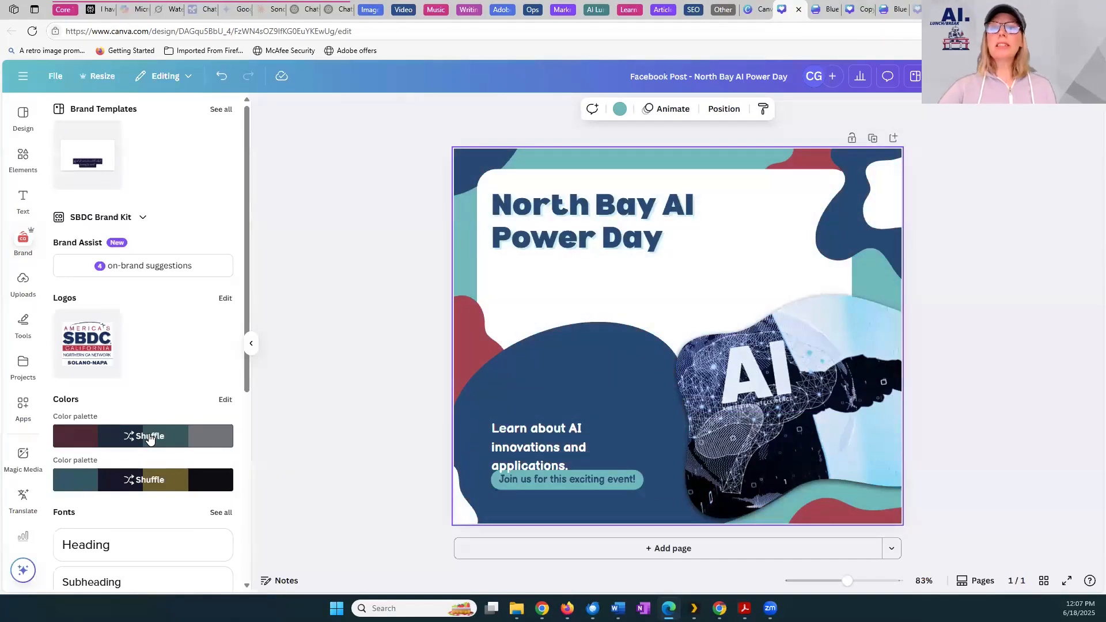
Use Brand Assist to auto-fix all three off-brand text items on the post to SBDC Brand Kit fonts
{"action": "left_click", "coordinate": [148, 267]}
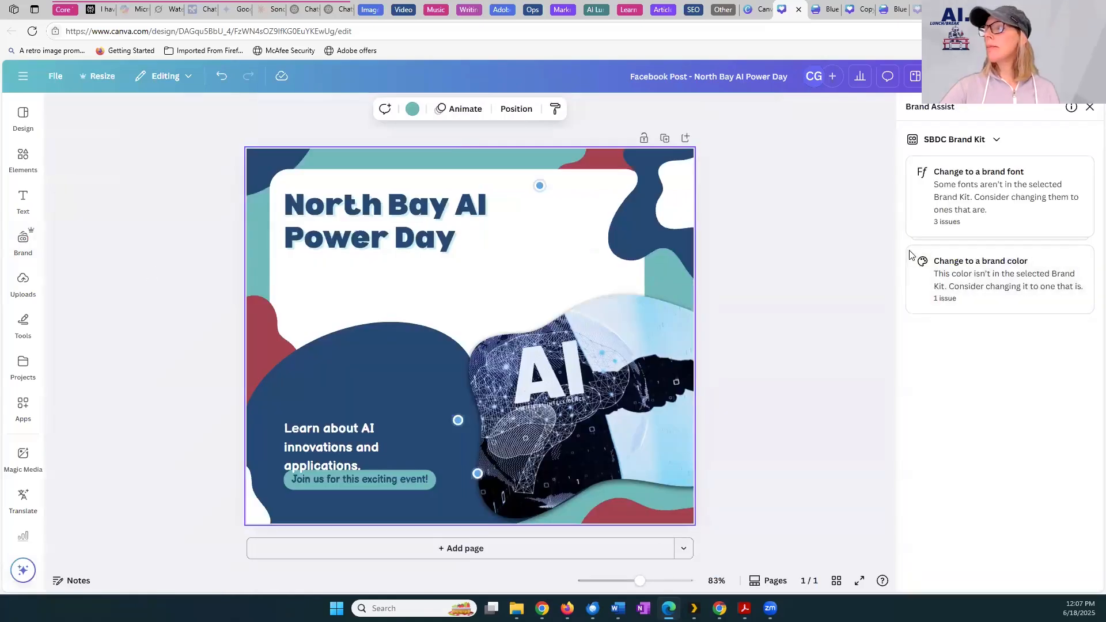
{"action": "left_click", "coordinate": [1049, 190]}
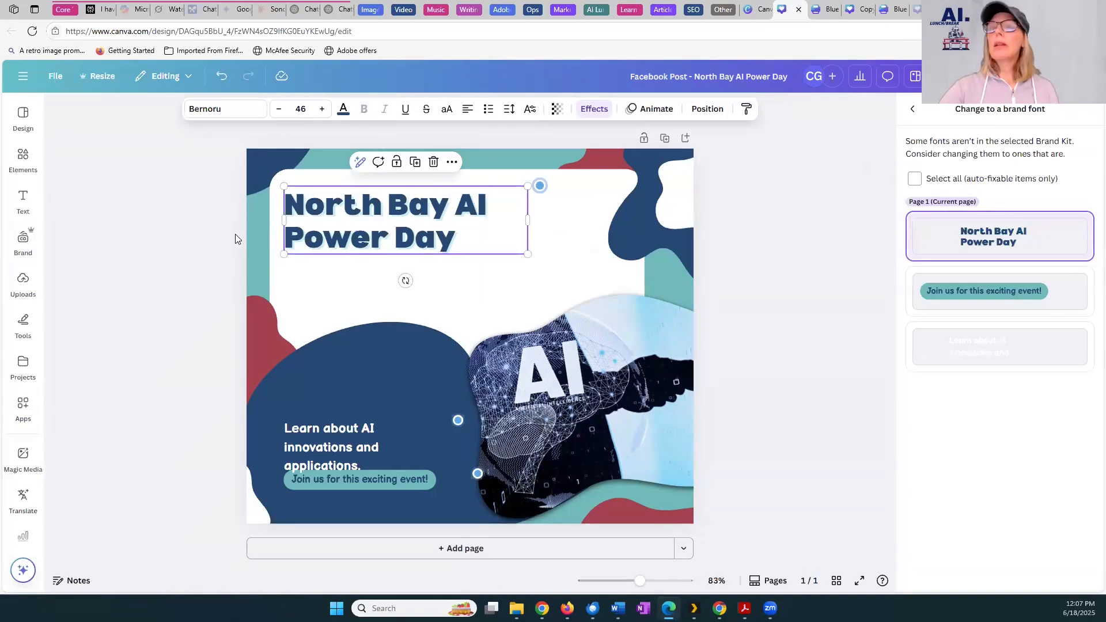
{"action": "left_click", "coordinate": [915, 179]}
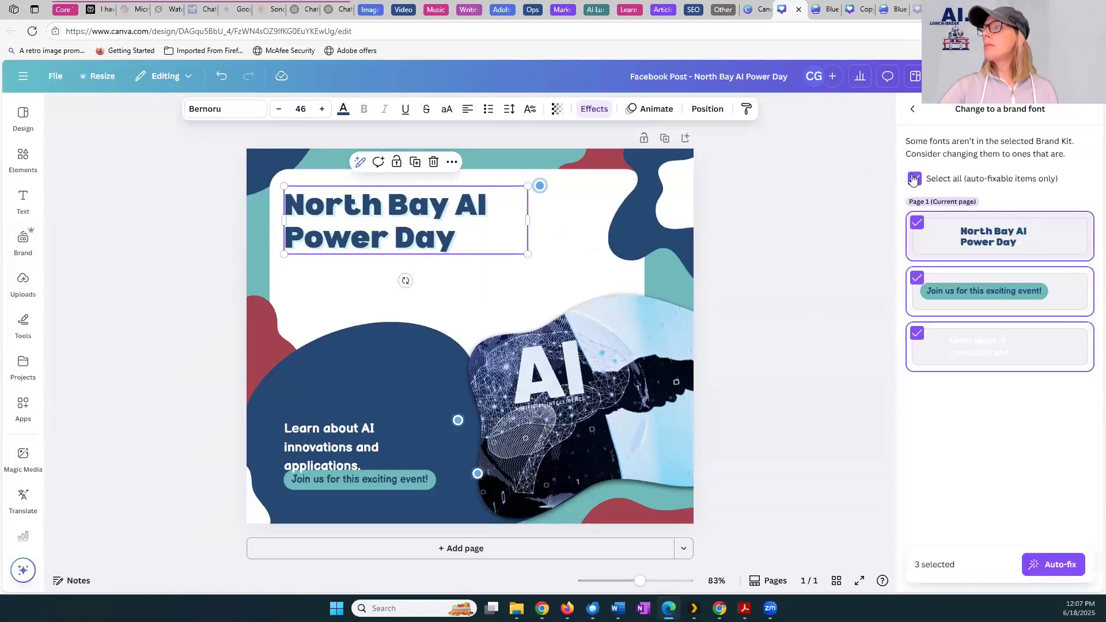
{"action": "mouse_move", "coordinate": [987, 233]}
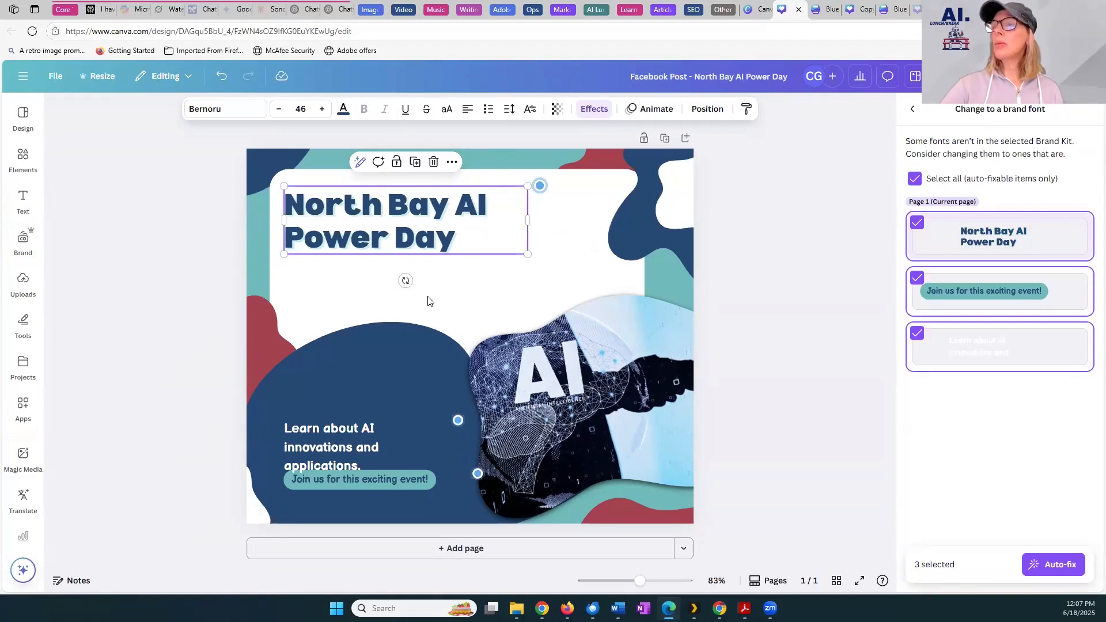
{"action": "double_click", "coordinate": [349, 234]}
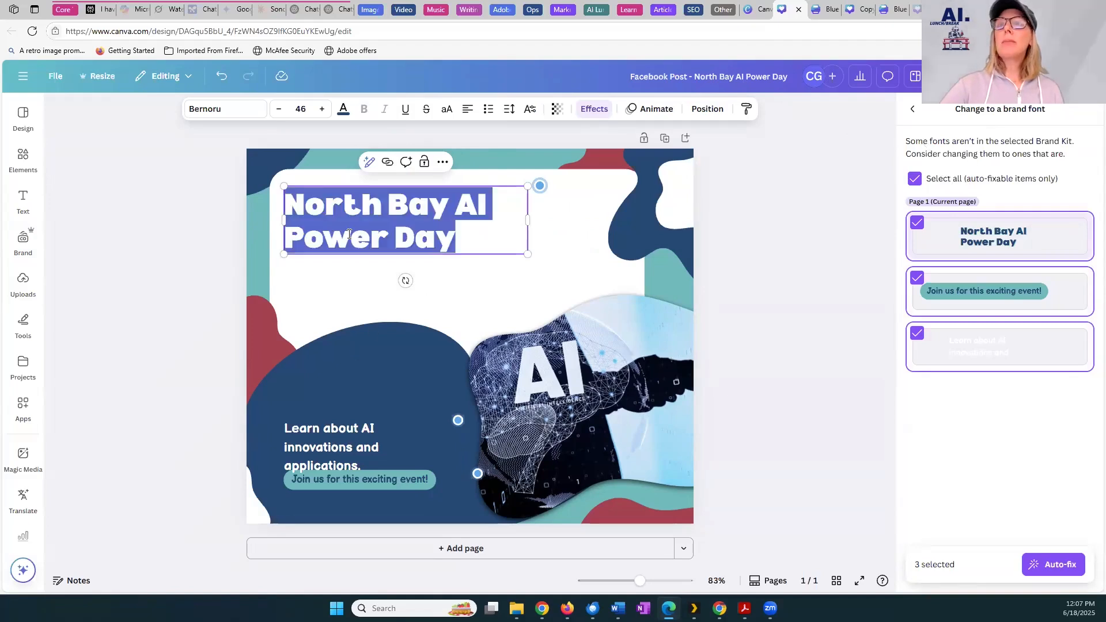
{"action": "left_click", "coordinate": [339, 465]}
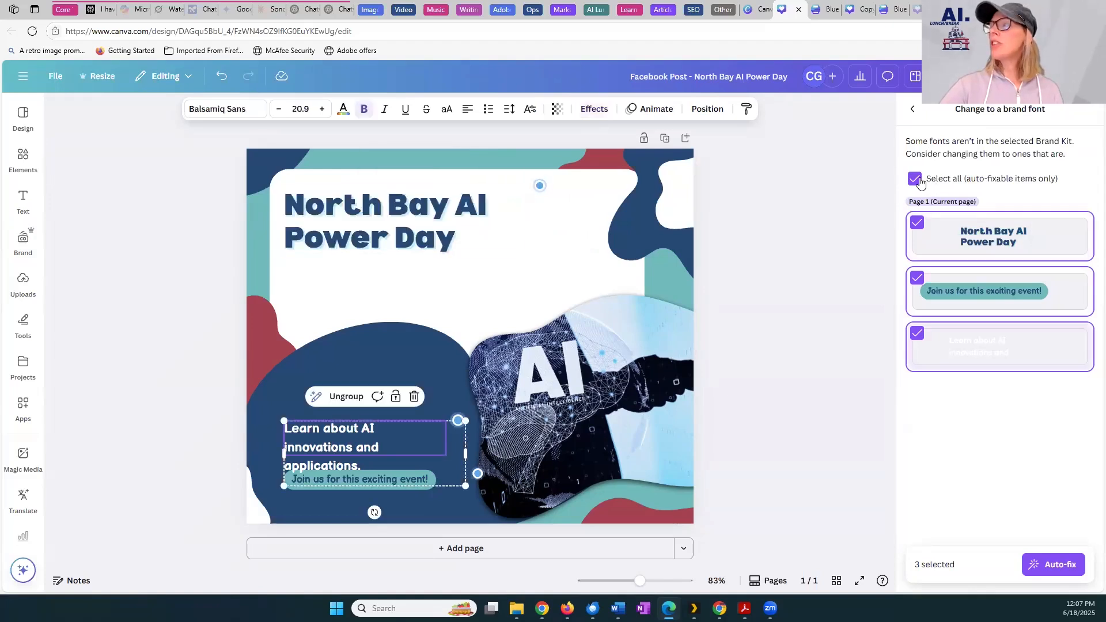
{"action": "left_click", "coordinate": [1061, 564]}
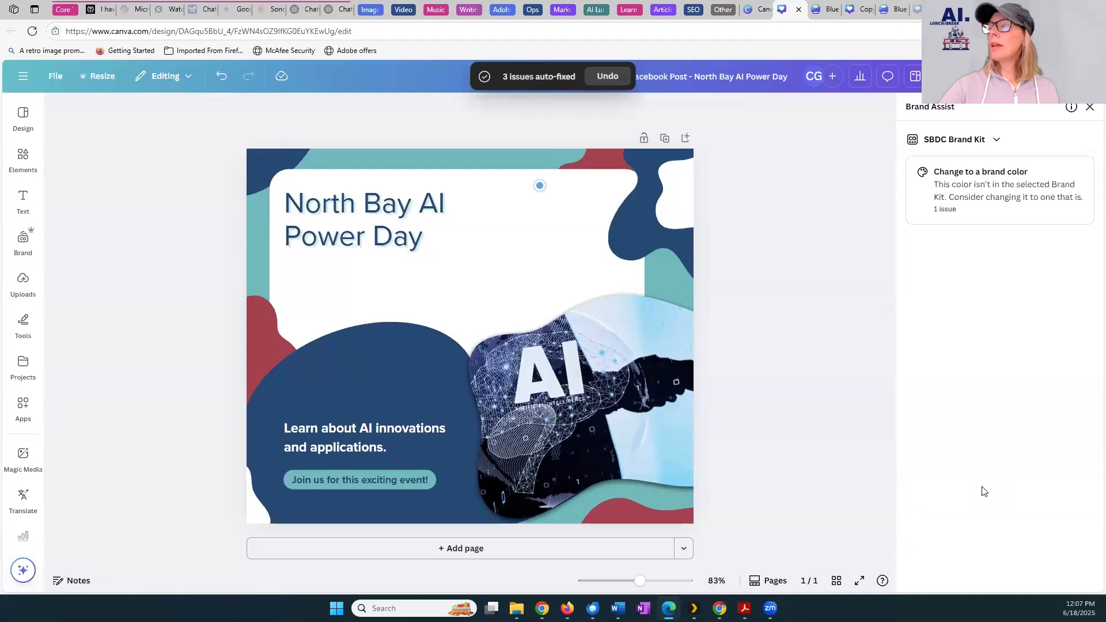
Make the "North Bay AI Power Day" title on the post bold and deselect it
{"action": "left_click", "coordinate": [388, 217]}
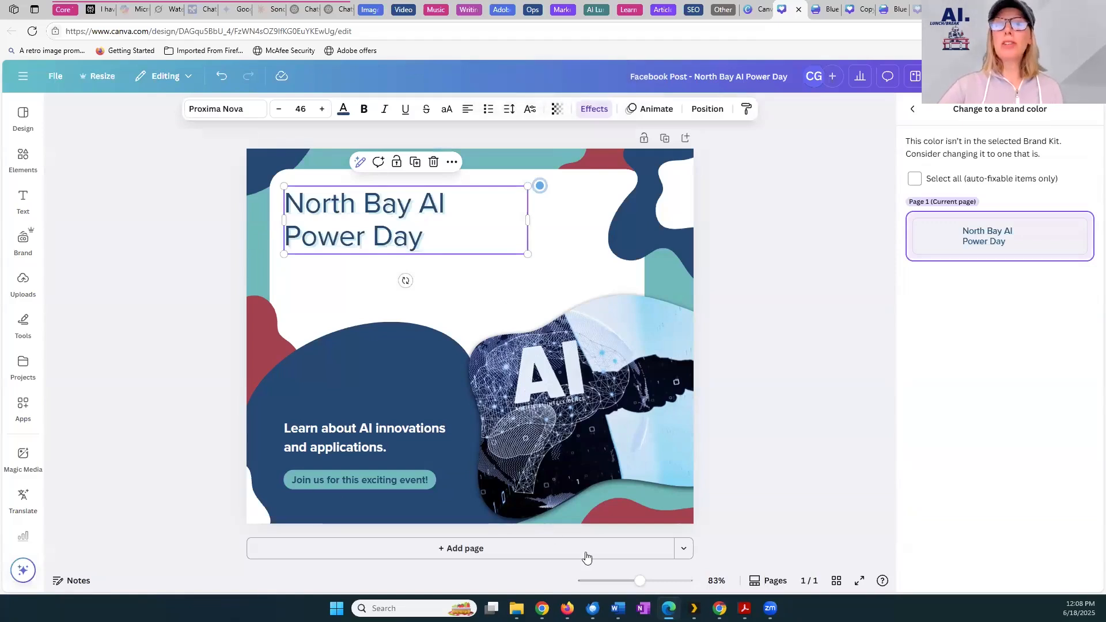
{"action": "left_click", "coordinate": [366, 113]}
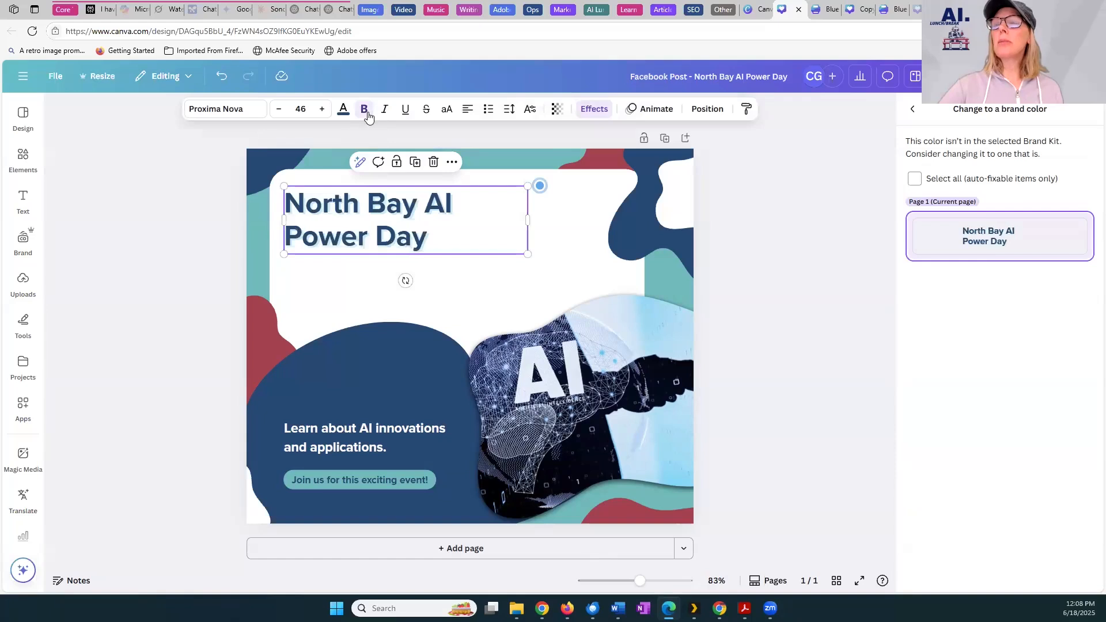
{"action": "left_click", "coordinate": [145, 232]}
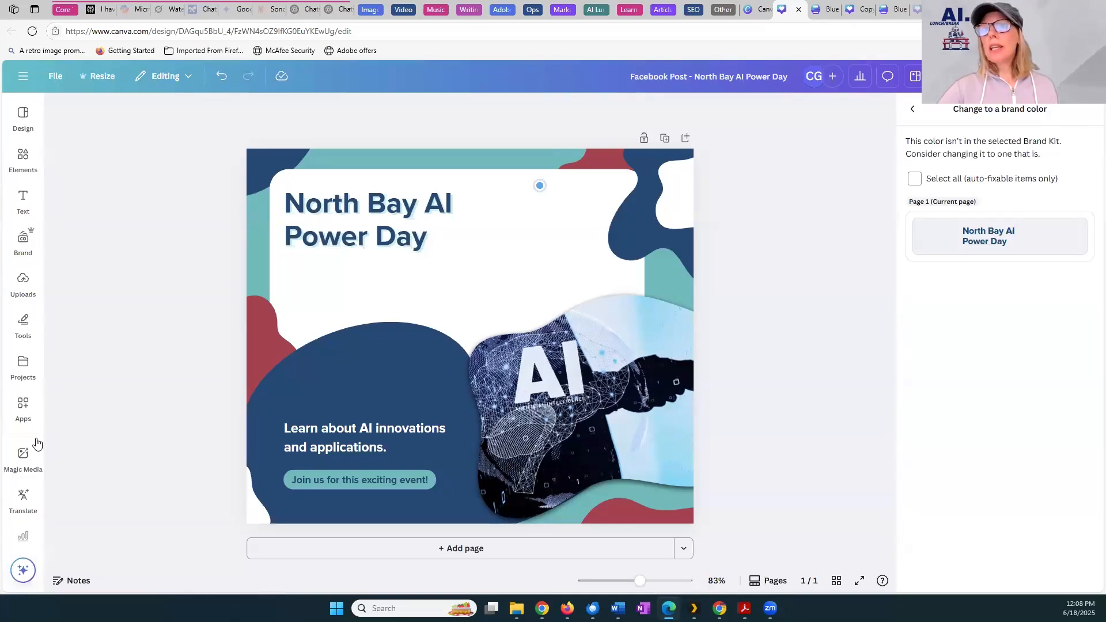
Return to Canva AI, start a new chat and attach the Blue and Green Modern Sponsorship Business Proposal from the existing designs
{"action": "left_click", "coordinate": [756, 9]}
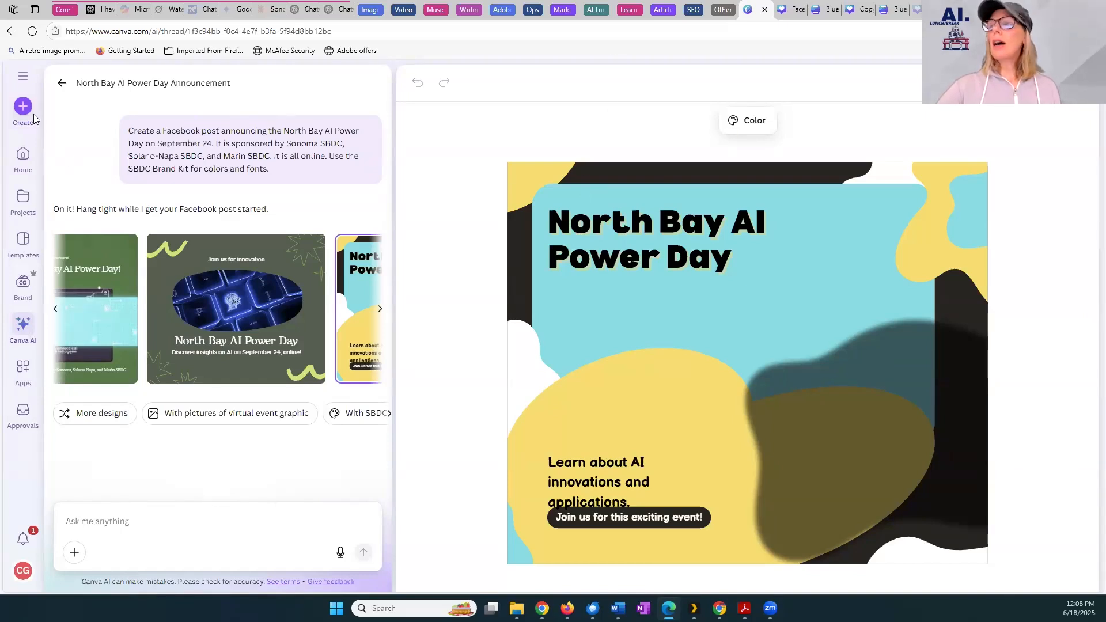
{"action": "left_click", "coordinate": [27, 326]}
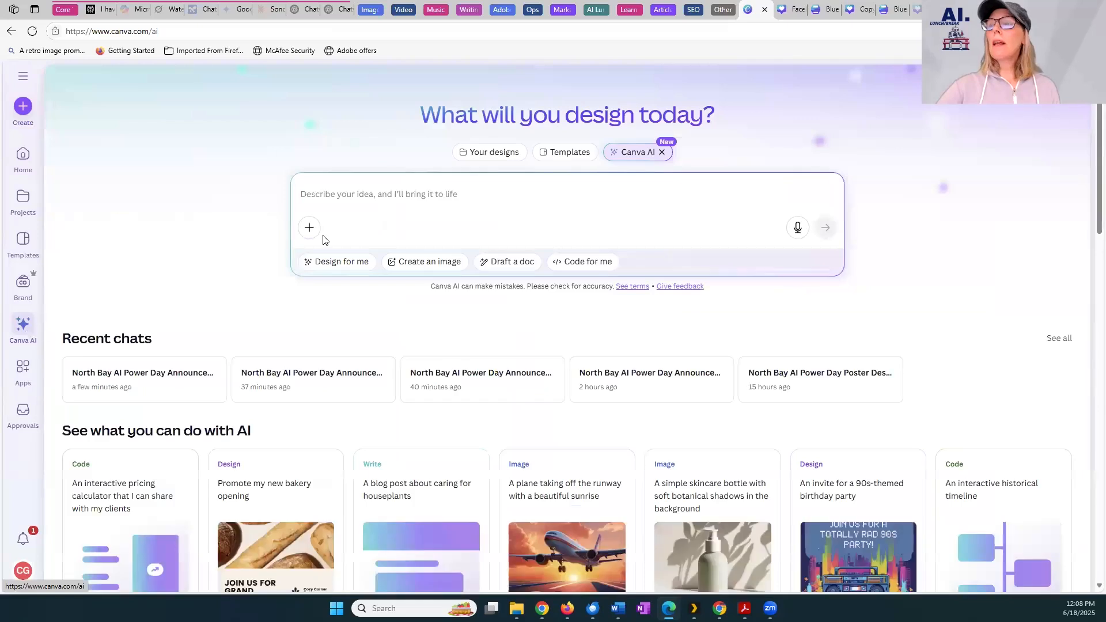
{"action": "left_click", "coordinate": [310, 228]}
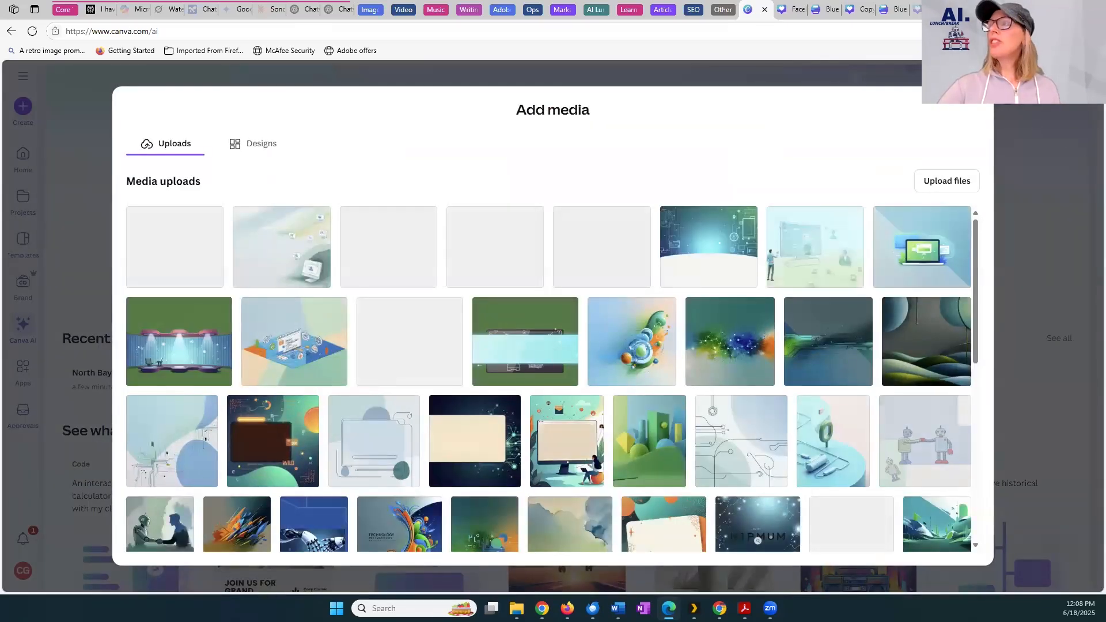
{"action": "key", "text": "Escape"}
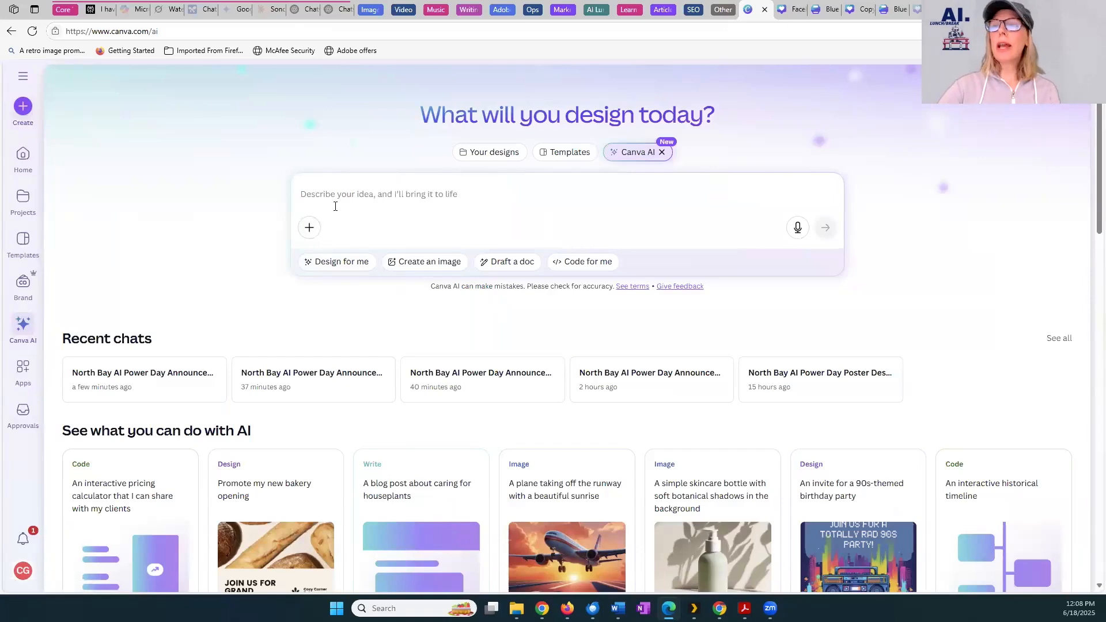
{"action": "left_click", "coordinate": [311, 227]}
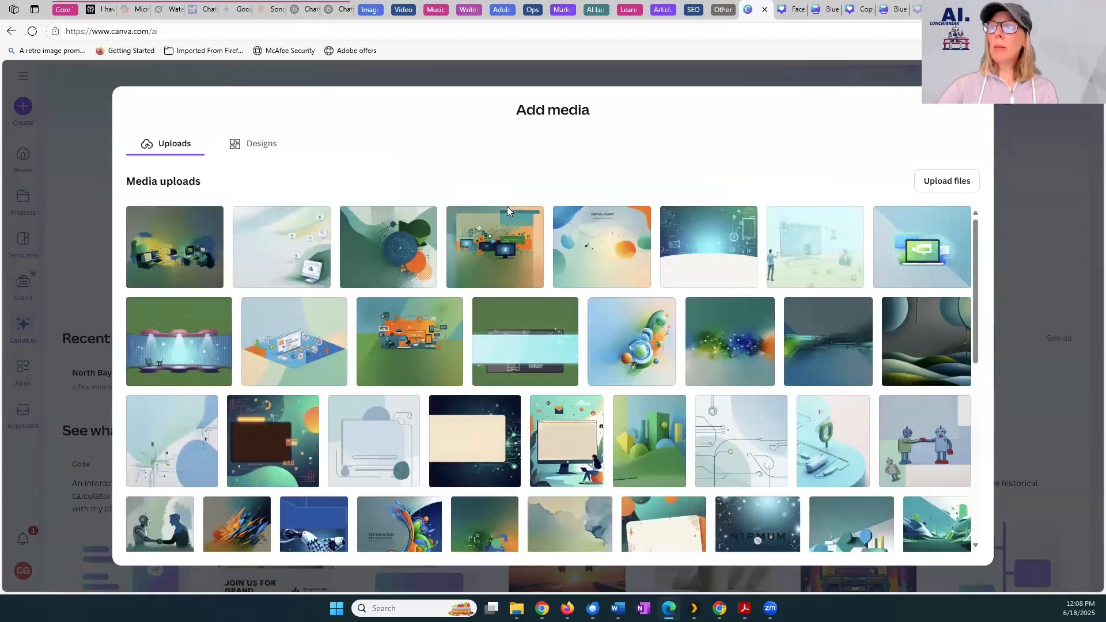
{"action": "left_click", "coordinate": [253, 149]}
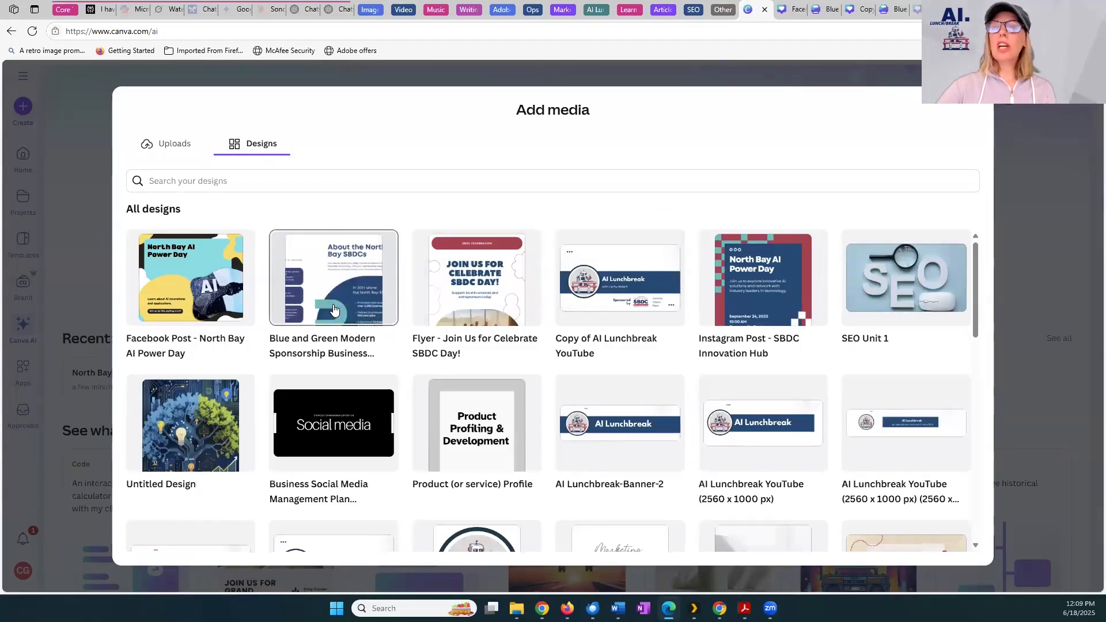
{"action": "left_click", "coordinate": [334, 309]}
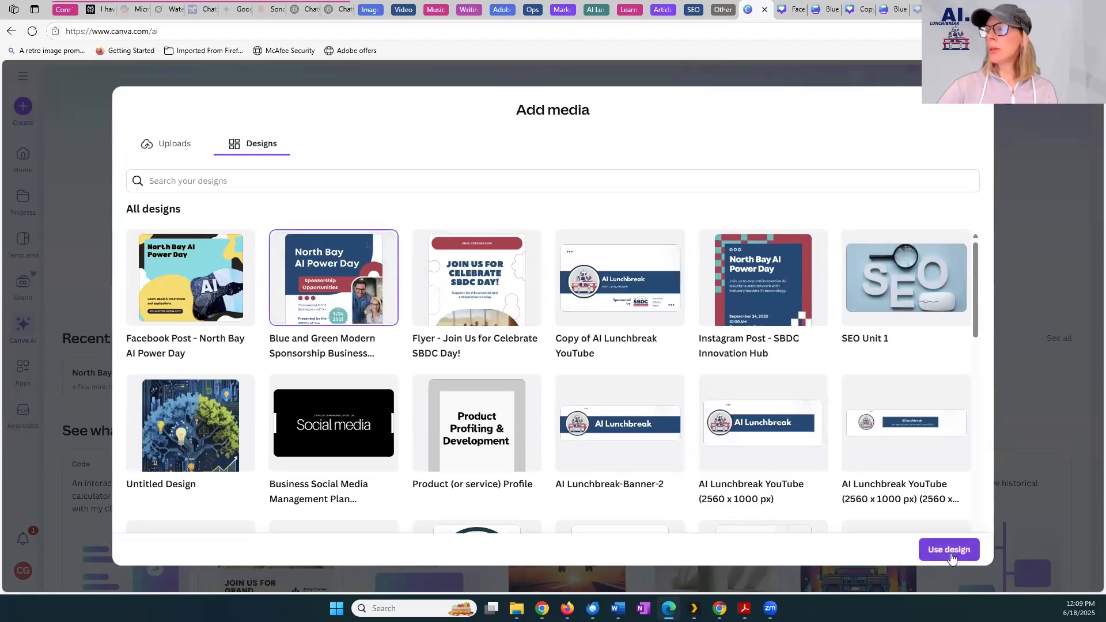
{"action": "left_click", "coordinate": [950, 550]}
Submit the prompt "Create a facebook post for North Bay AI Power Day on September 24 with a "Call for Sponsors" using info from the attached document."
{"action": "left_click", "coordinate": [432, 194]}
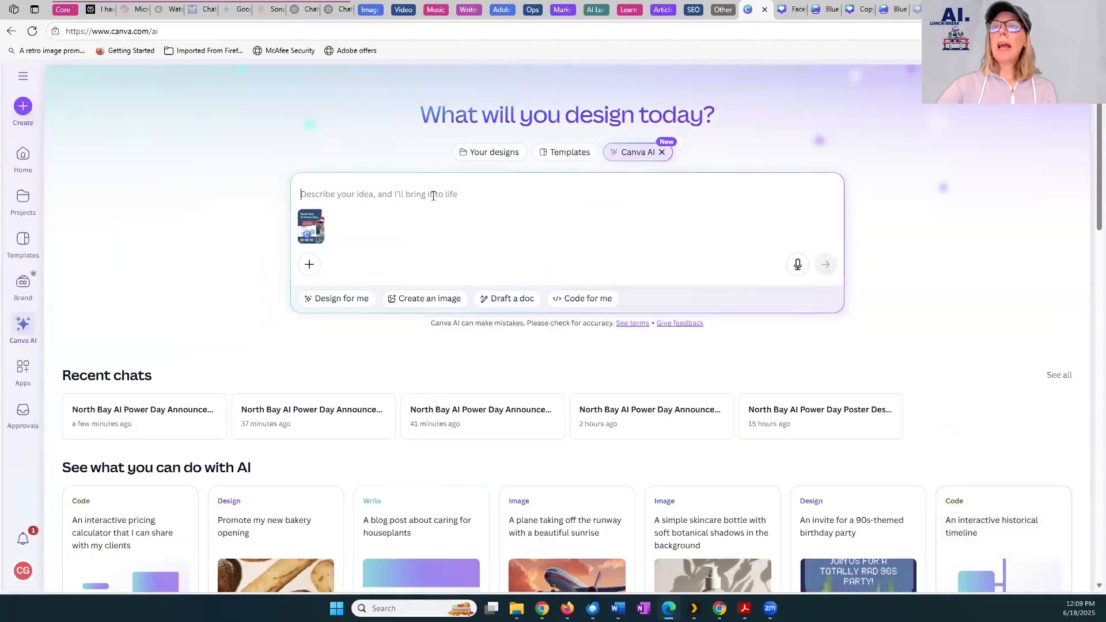
{"action": "key", "text": "alt+Tab"}
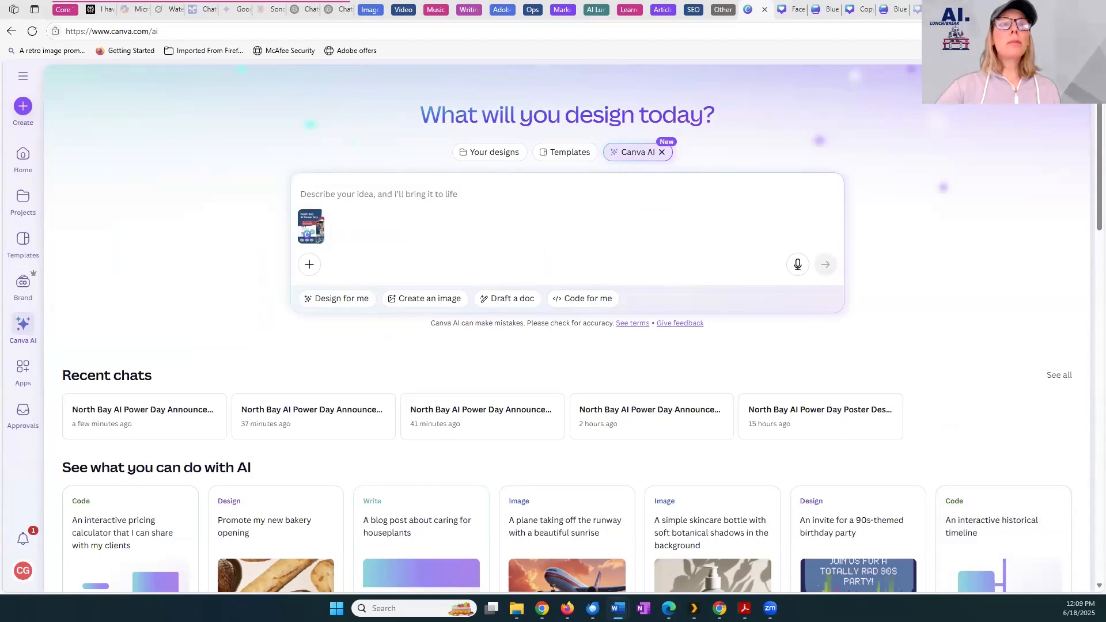
{"action": "left_click", "coordinate": [337, 196]}
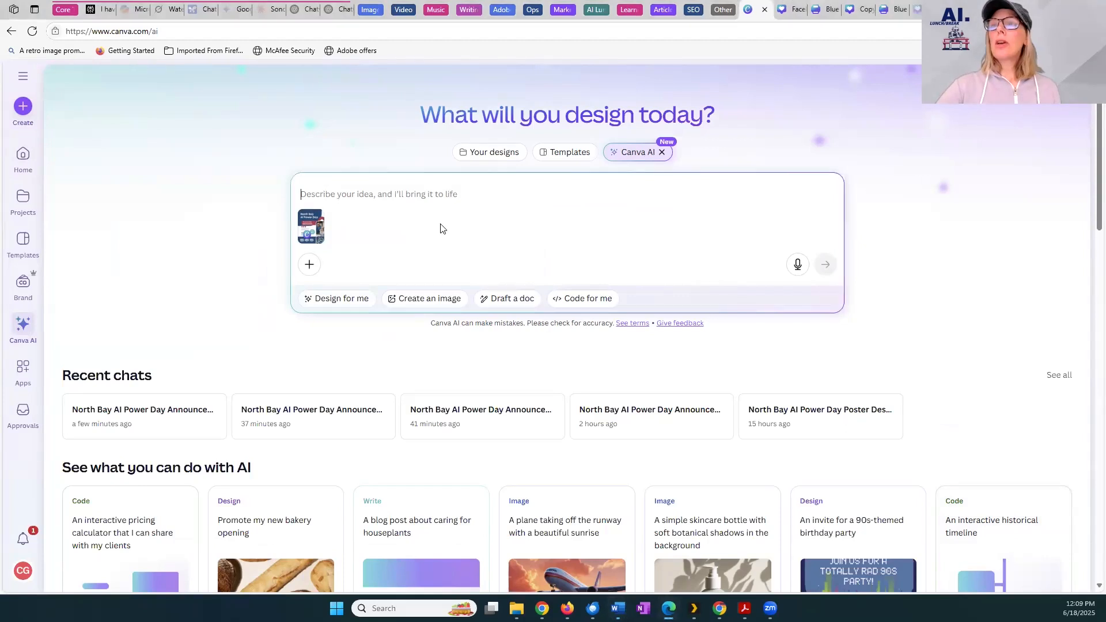
{"action": "type", "text": "Create a facebook post for North Bay AI Power Day on September 24 with a \"Call for Sponsors\" using info from the attached document."}
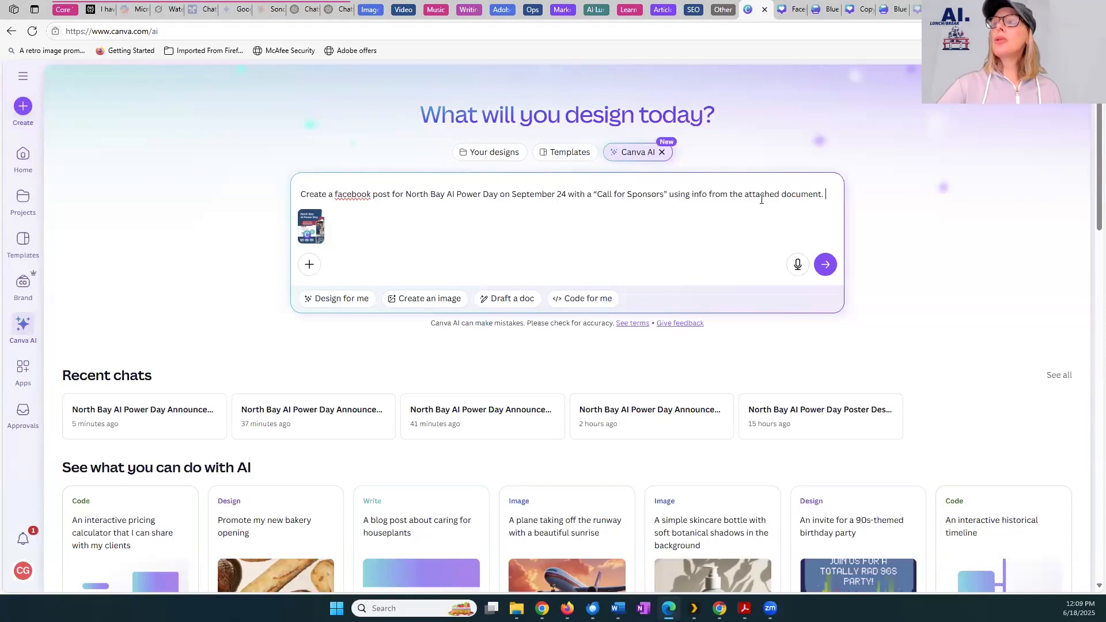
{"action": "left_click", "coordinate": [825, 264]}
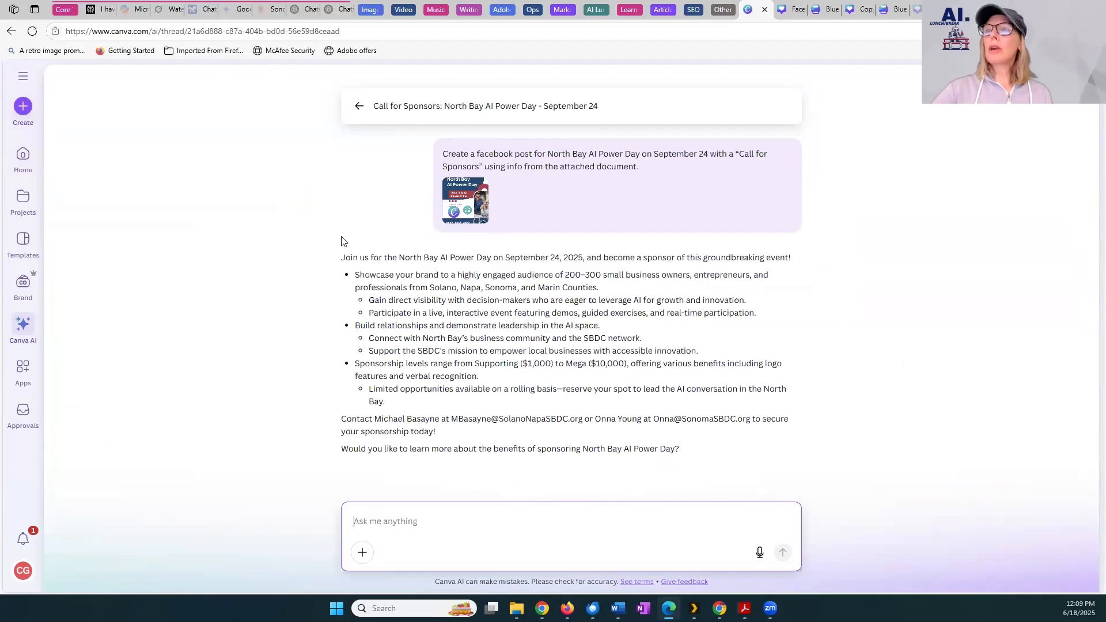
{"action": "left_click_drag", "start_coordinate": [342, 258], "coordinate": [727, 466]}
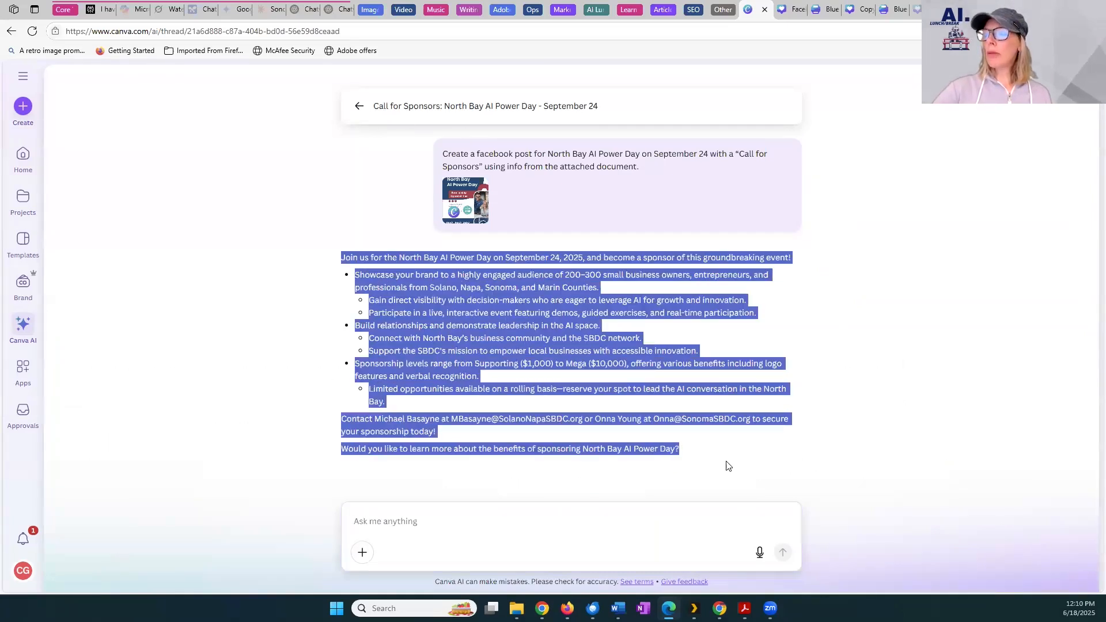
Try to reuse the Call for Sponsors prompt in Canva AI's image creation mode with the sponsorship document attached
{"action": "left_click", "coordinate": [359, 106]}
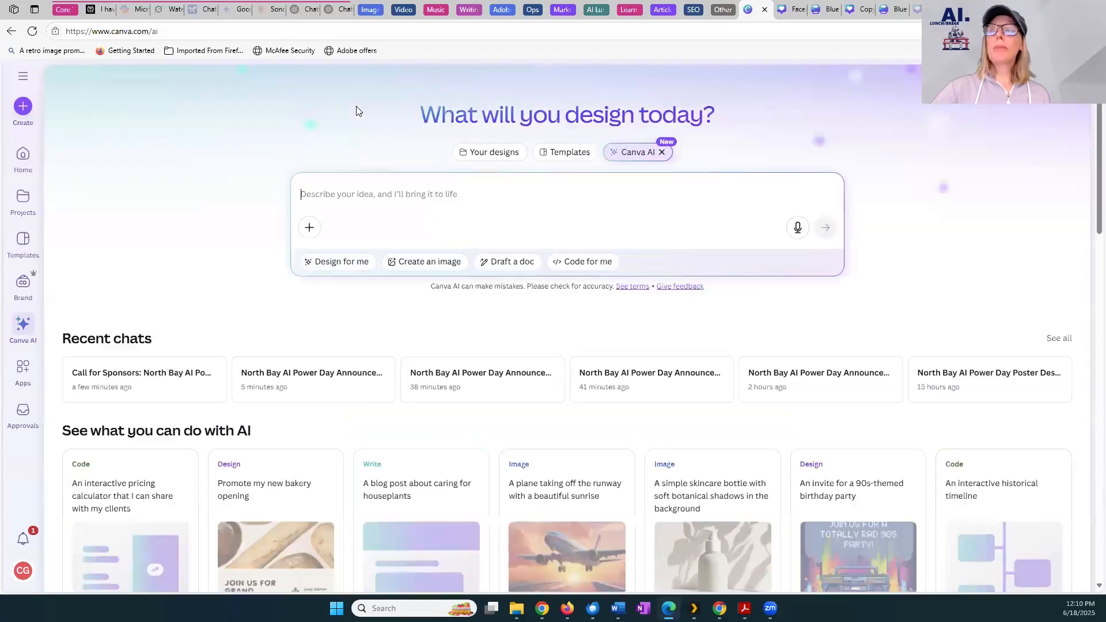
{"action": "left_click", "coordinate": [419, 261]}
{"action": "type", "text": "Create a facebook post for North Bay AI Power Day on September 24 with a \"Call for Sponsors\" using info from the attached document."}
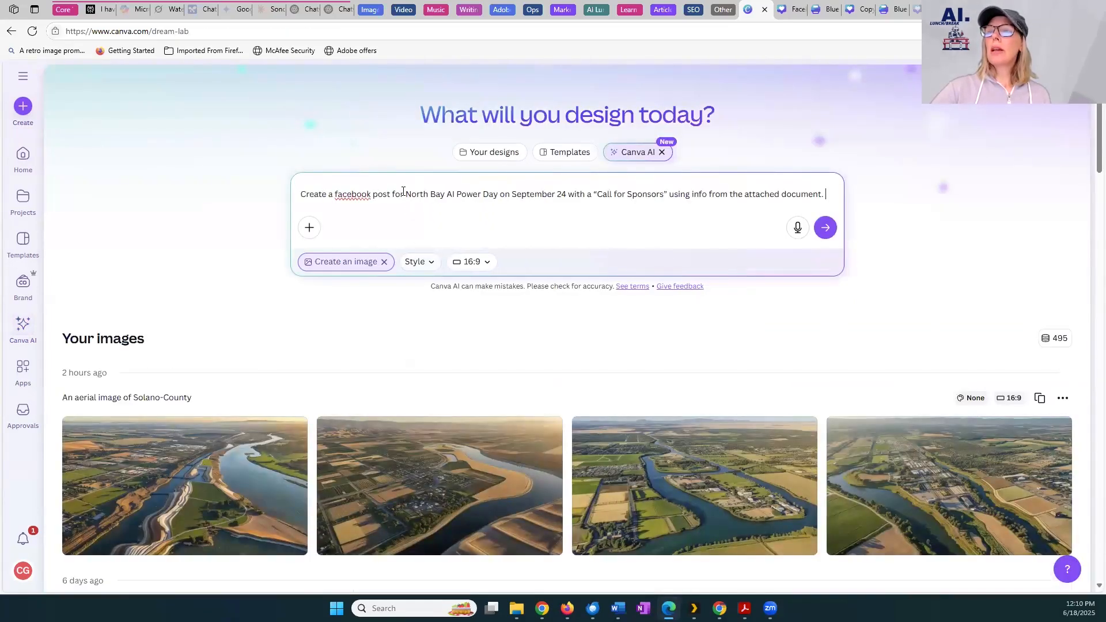
{"action": "left_click", "coordinate": [309, 227]}
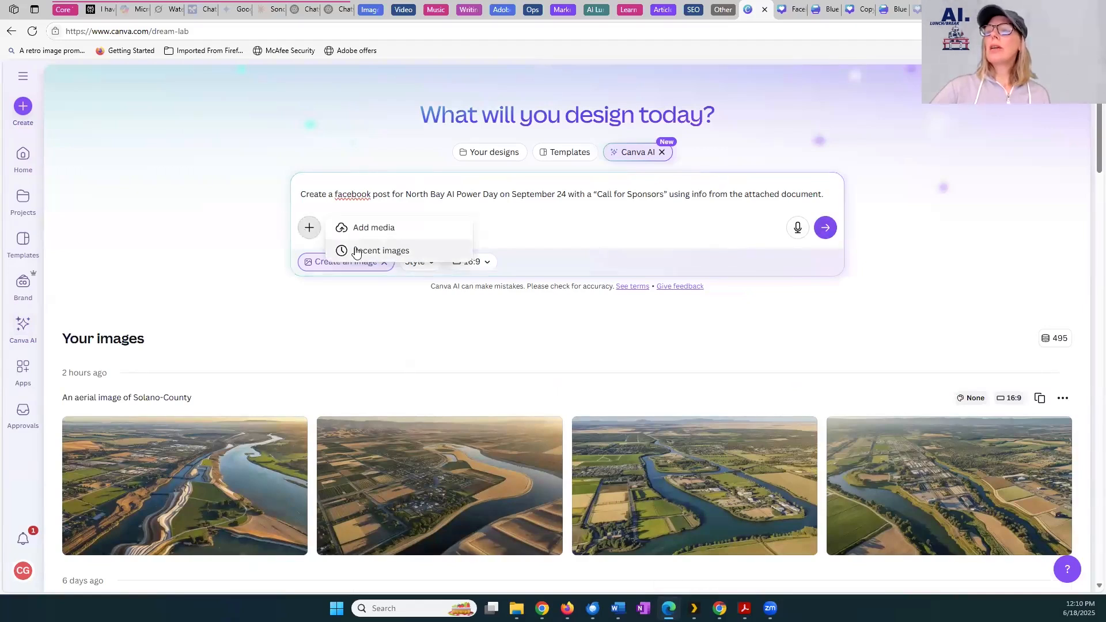
{"action": "left_click", "coordinate": [364, 227]}
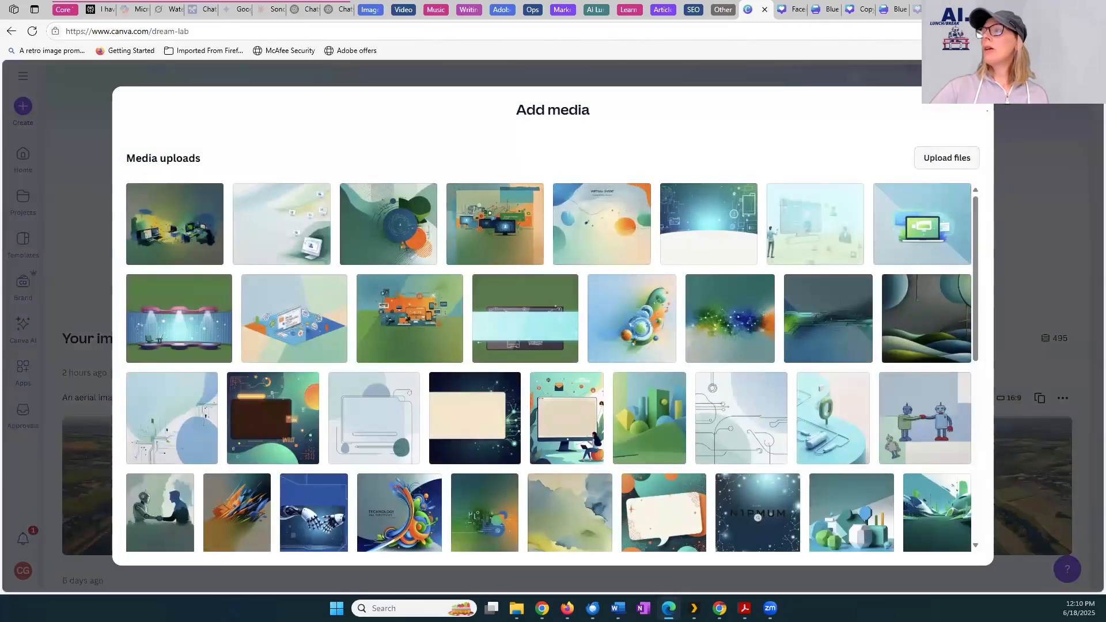
{"action": "left_click", "coordinate": [980, 100]}
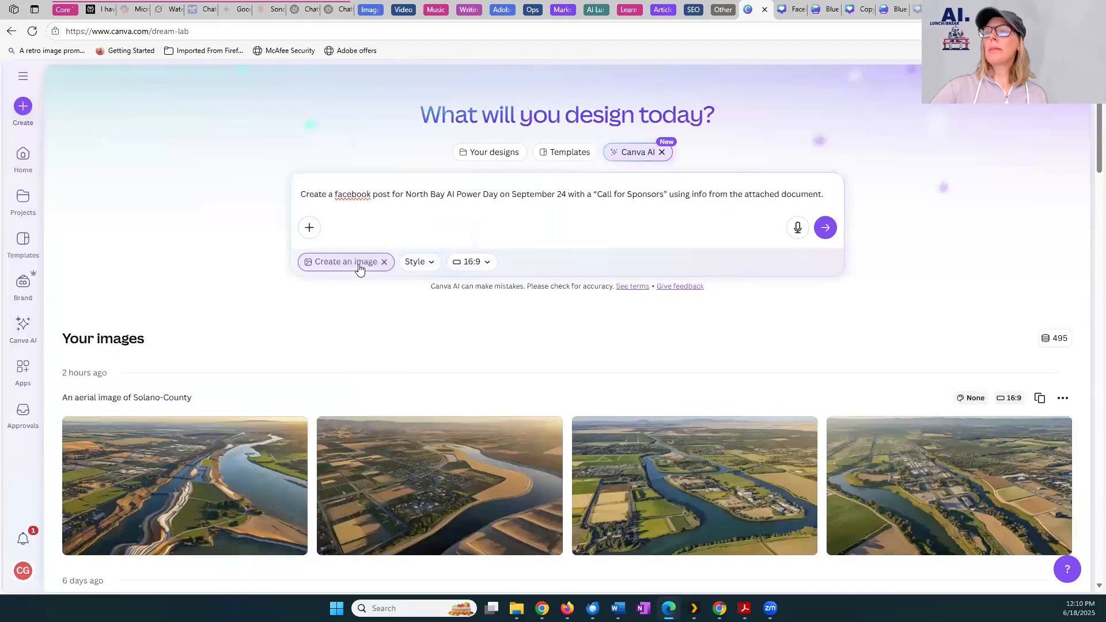
Open the Blue and Green Modern Sponsorship Business Proposal from the existing designs, then return to the design search and clear its text
{"action": "left_click", "coordinate": [505, 162]}
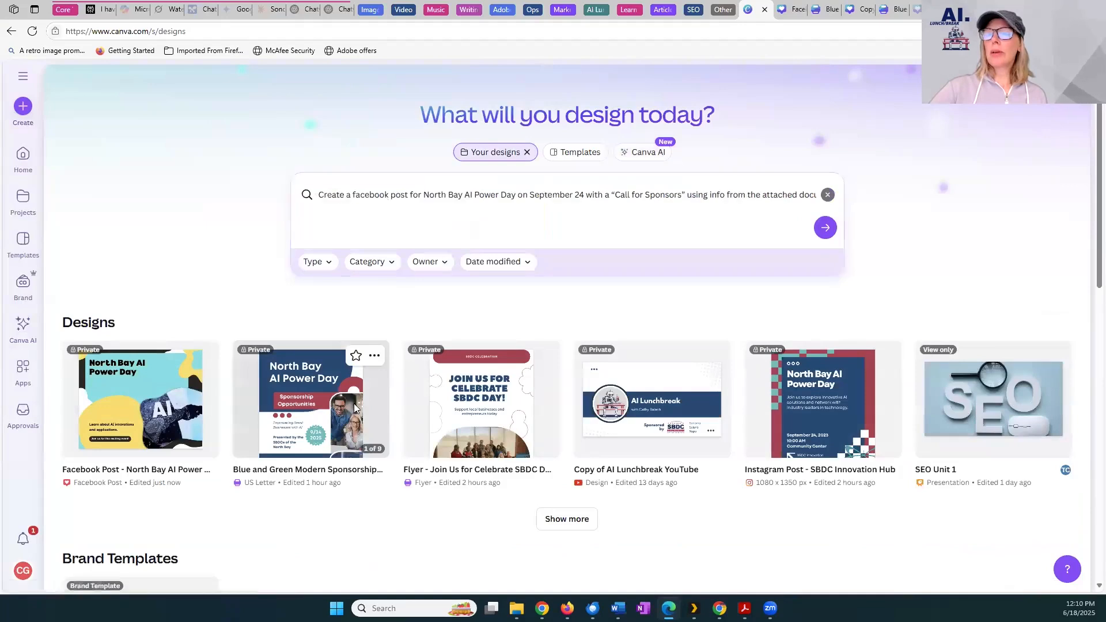
{"action": "left_click", "coordinate": [356, 408]}
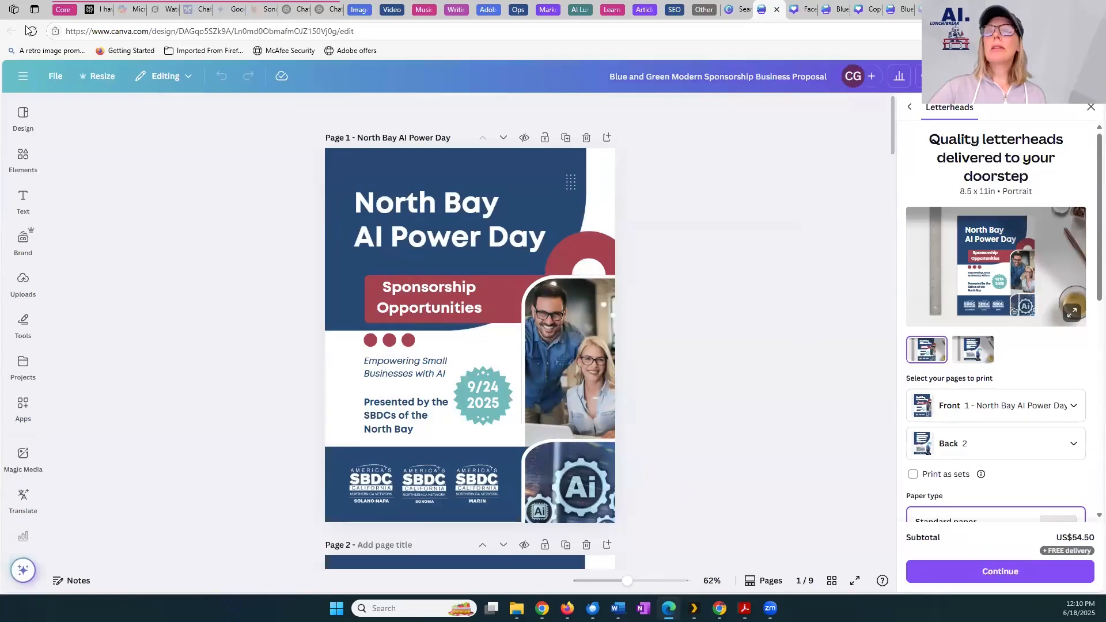
{"action": "left_click", "coordinate": [737, 10]}
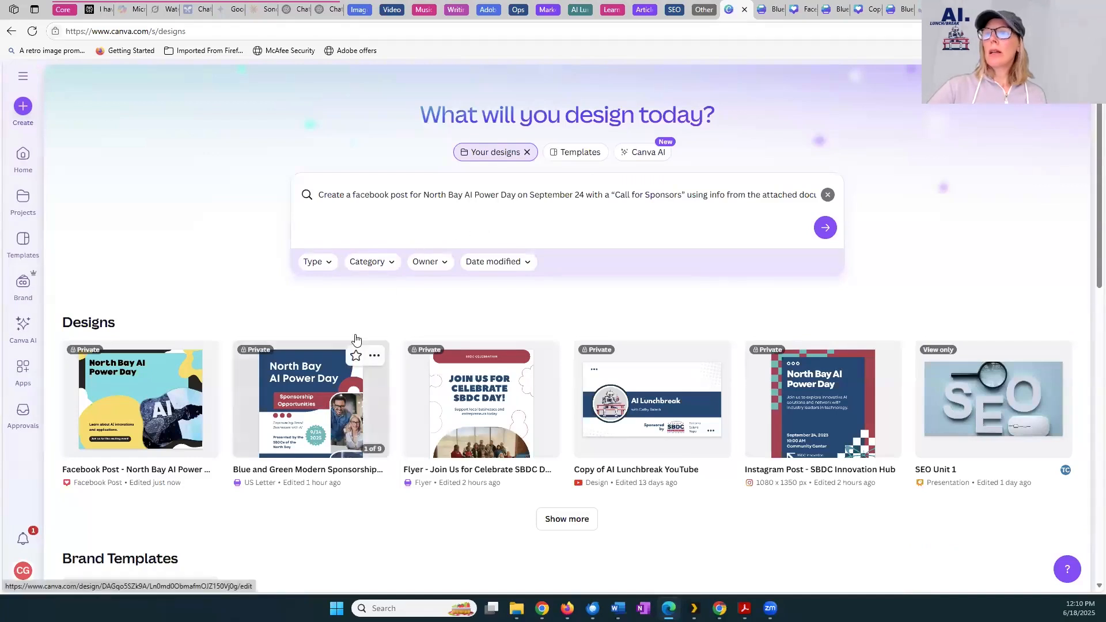
{"action": "left_click", "coordinate": [828, 196]}
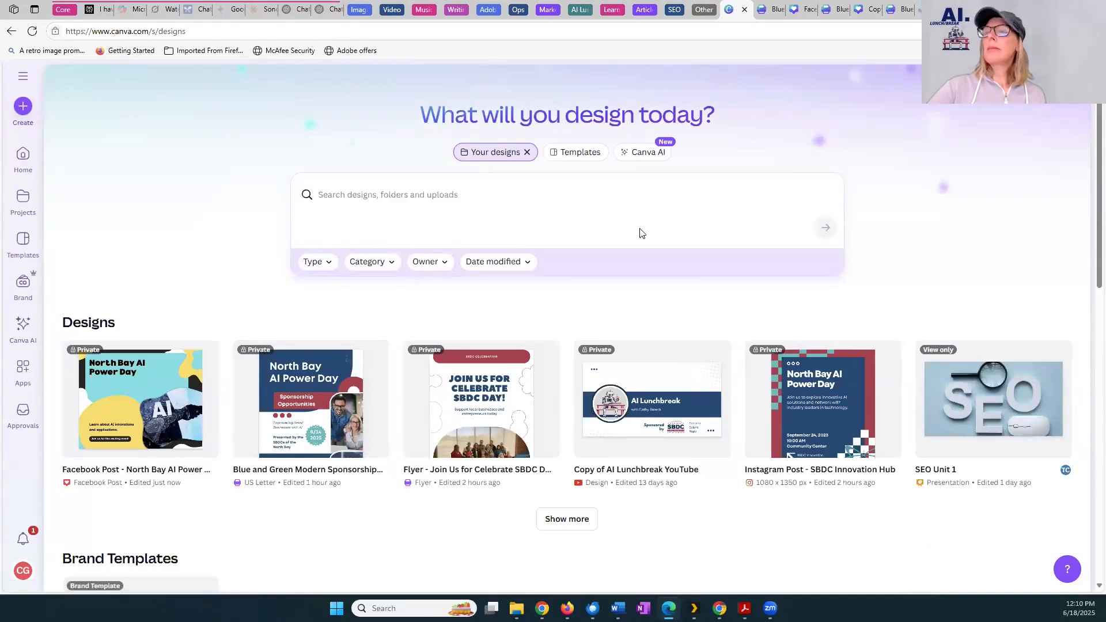
Return to Canva AI and attach the Blue and Green Modern Sponsorship Business Proposal from the existing designs
{"action": "left_click", "coordinate": [19, 324]}
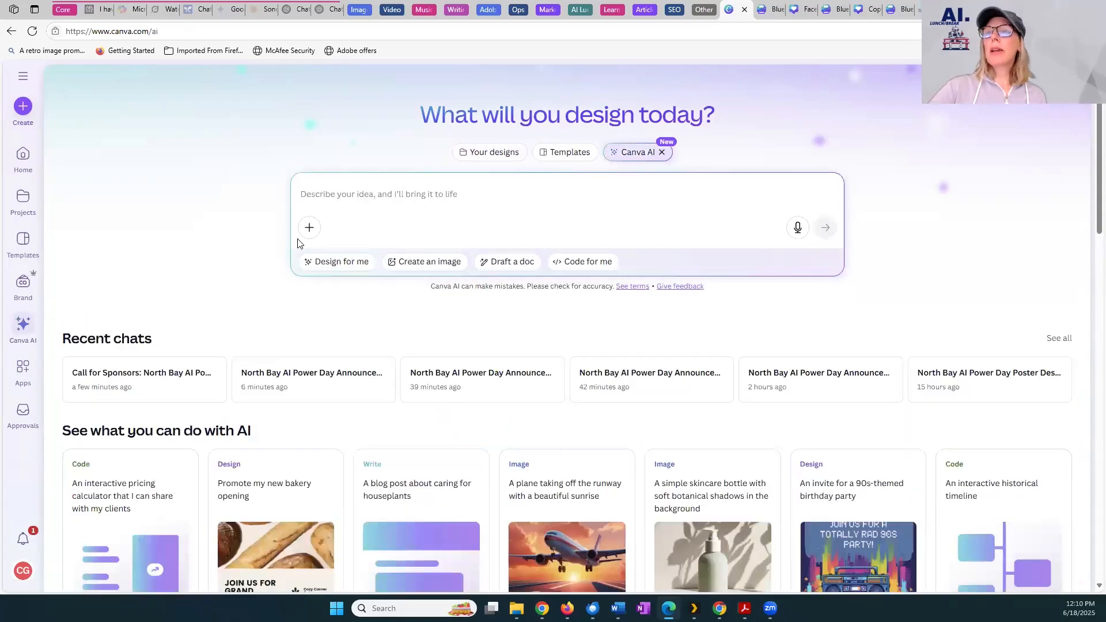
{"action": "left_click", "coordinate": [310, 228]}
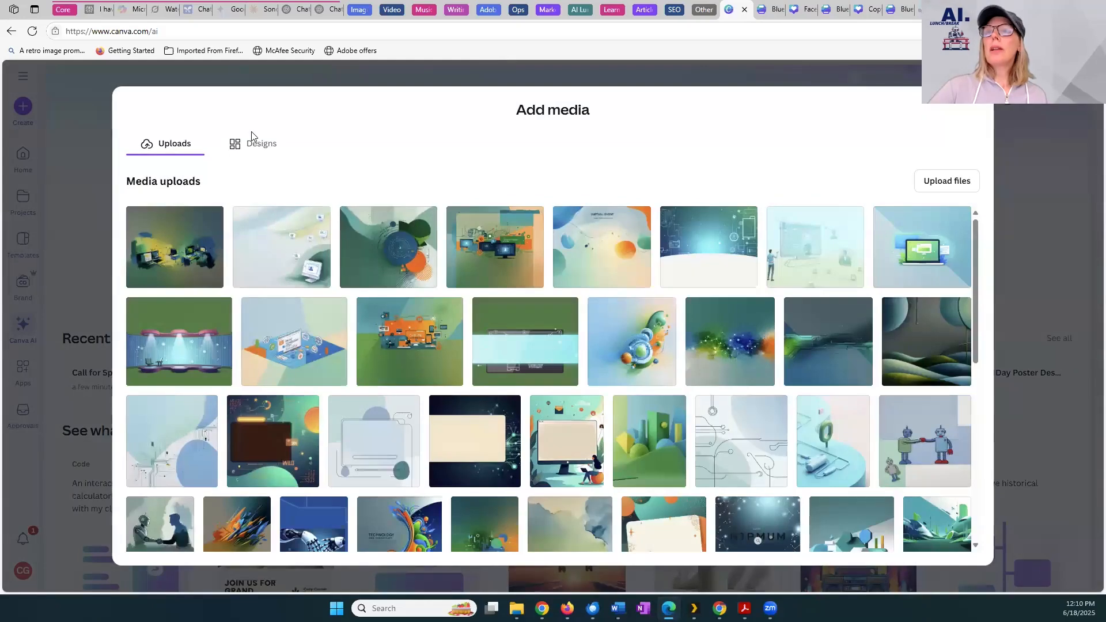
{"action": "left_click", "coordinate": [254, 142]}
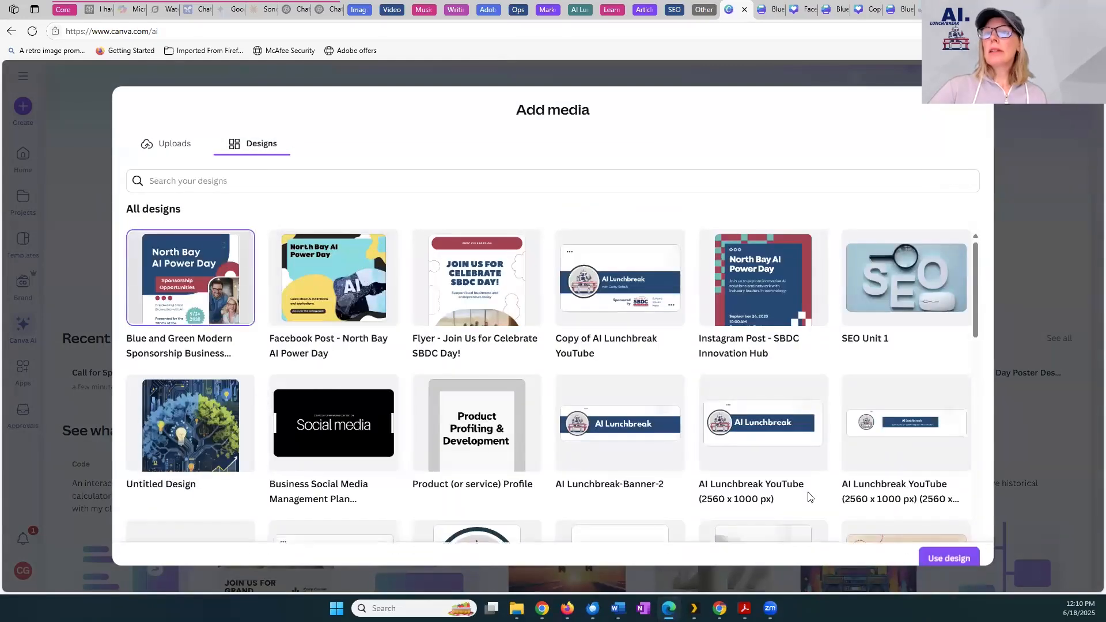
{"action": "left_click", "coordinate": [949, 559]}
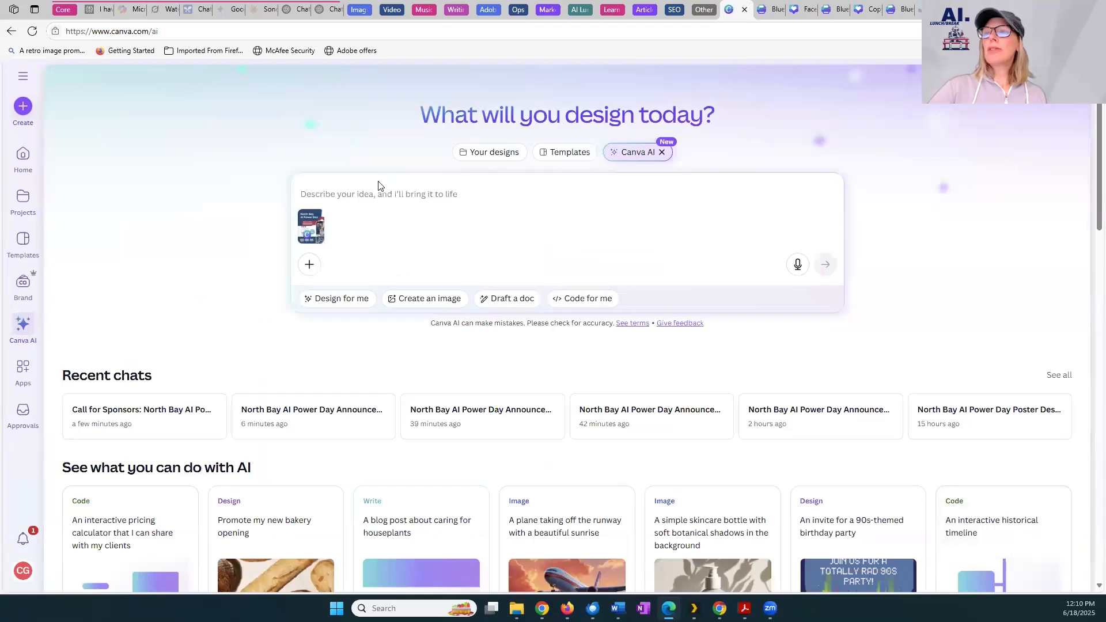
Generate images from "Create a facebook post for North Bay AI Power Day on September 24 with a 'Call for Sponsors' using info from the attached document."
{"action": "left_click", "coordinate": [366, 196]}
{"action": "type", "text": "Create a facebook post for North Bay AI Power Day on September 24 with a \"Call for Sponsors\" using info from the attached document."}
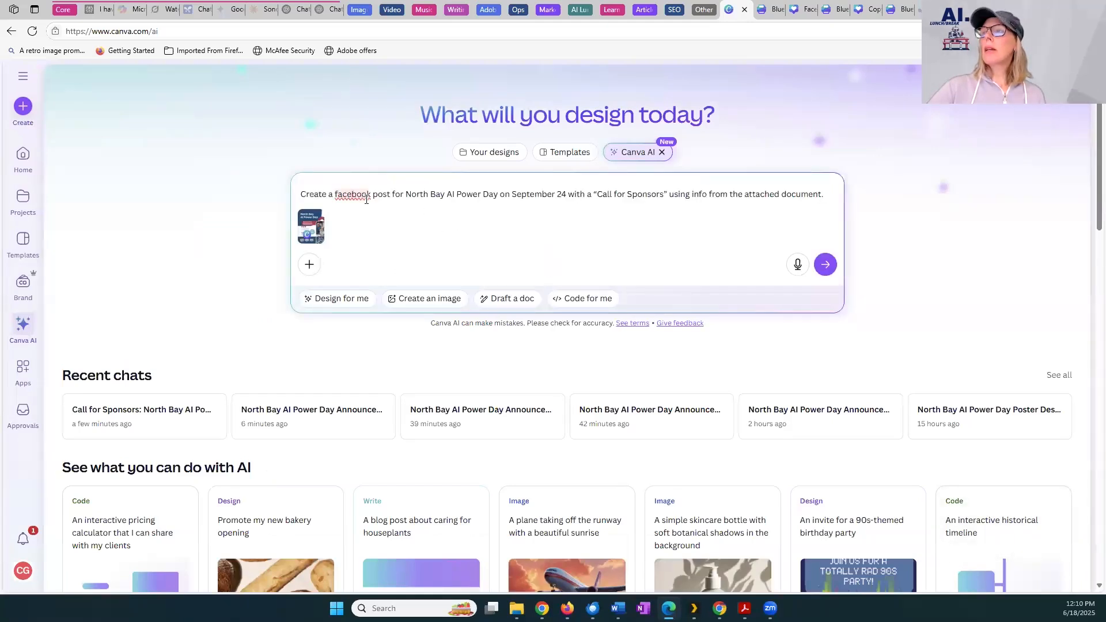
{"action": "left_click", "coordinate": [413, 299]}
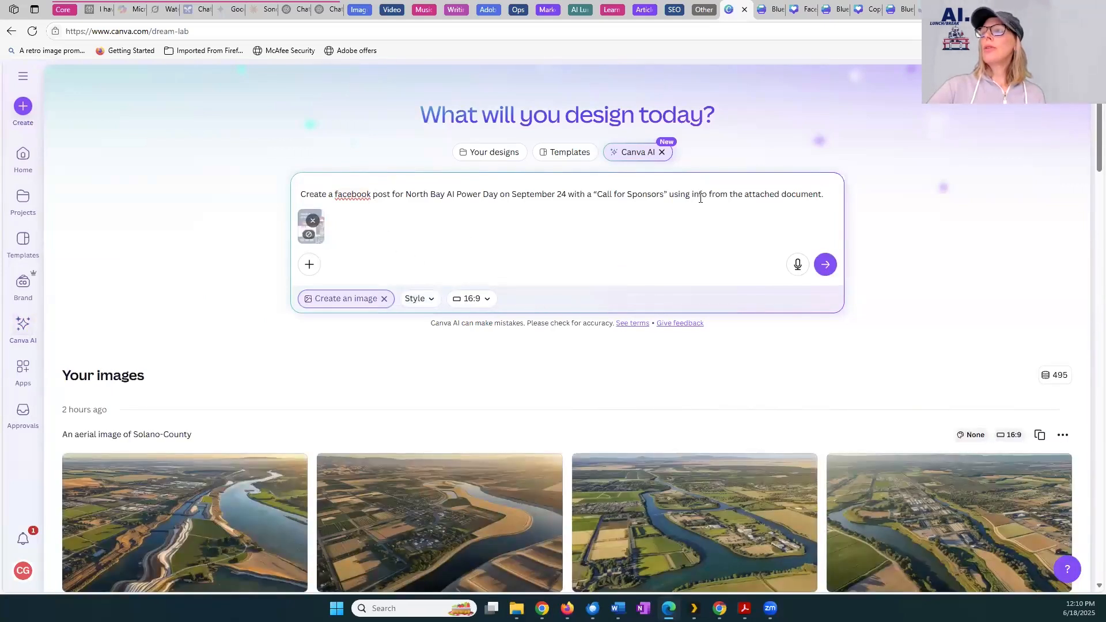
{"action": "left_click", "coordinate": [825, 264]}
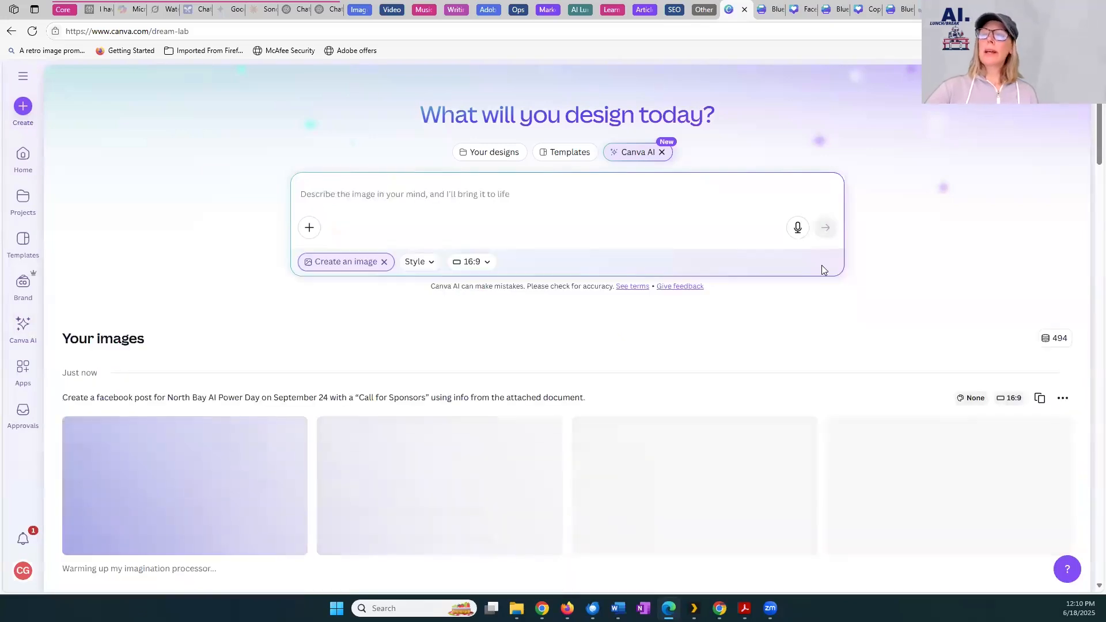
{"action": "left_click", "coordinate": [439, 193]}
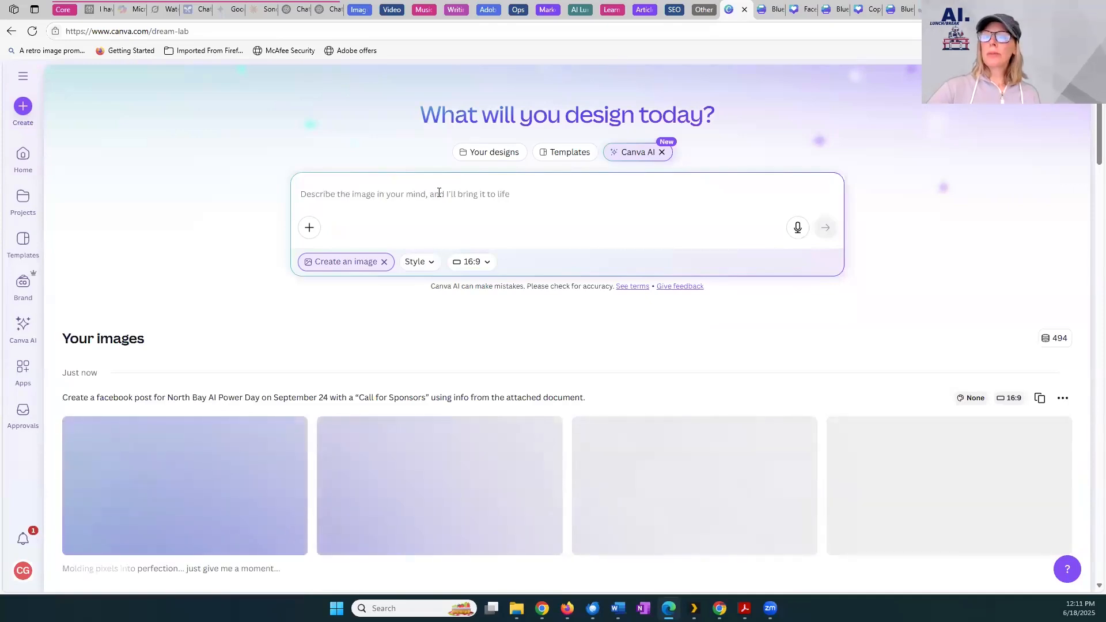
Examine the generated Call for Sponsors images, enlarging the first one, and return to the blank Canva AI prompt
{"action": "scroll", "coordinate": [593, 422], "scroll_direction": "down", "scroll_amount": 4}
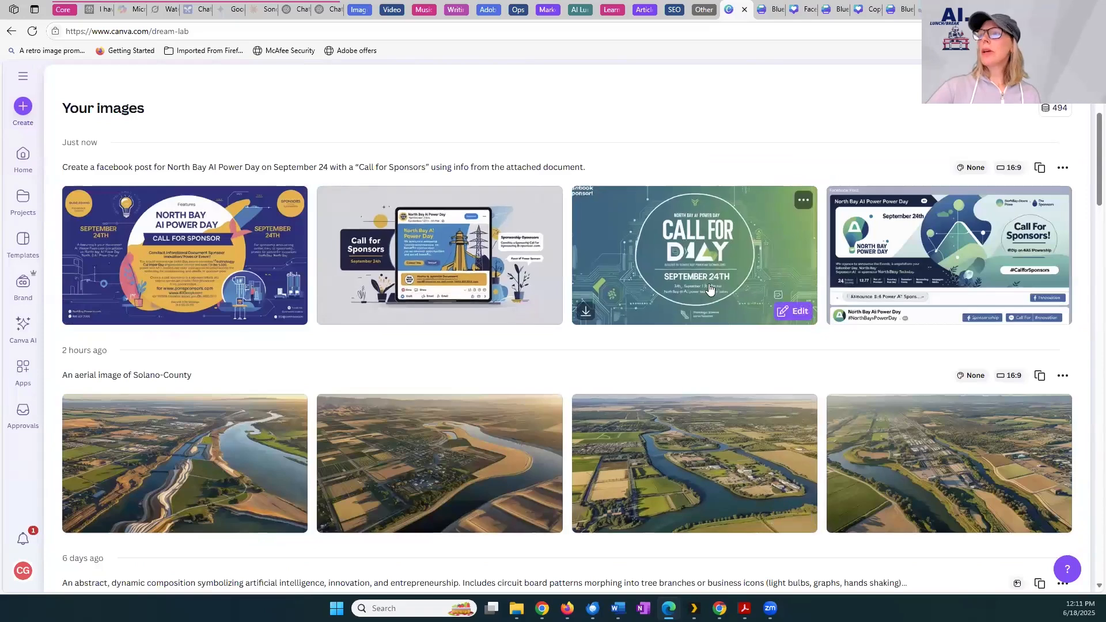
{"action": "left_click", "coordinate": [174, 245]}
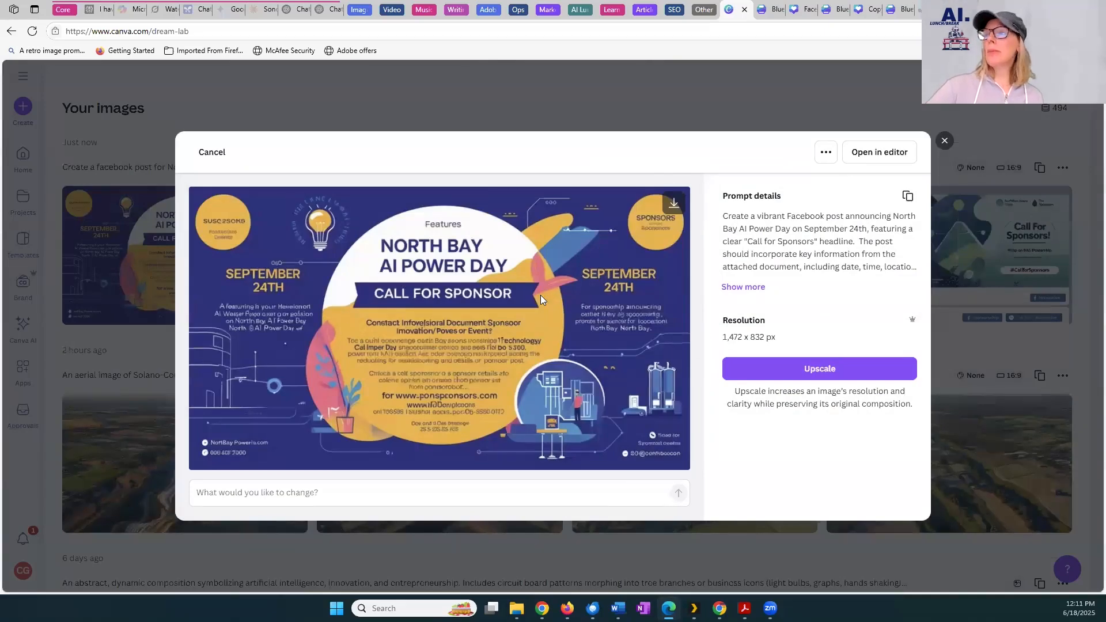
{"action": "left_click", "coordinate": [940, 140]}
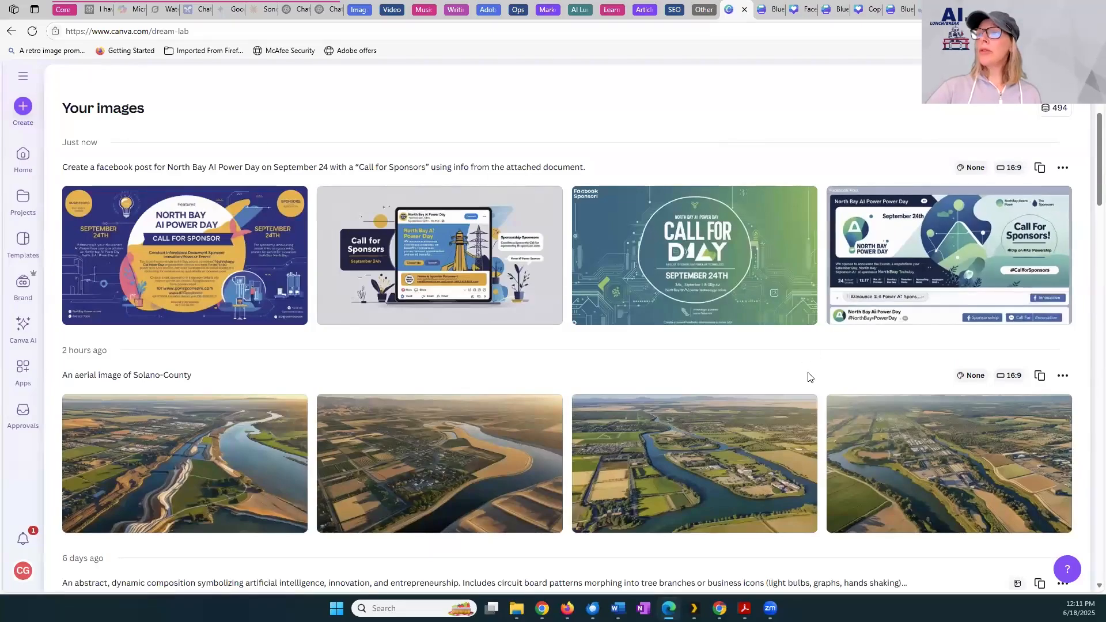
{"action": "scroll", "coordinate": [807, 369], "scroll_direction": "down", "scroll_amount": 4}
{"action": "scroll", "coordinate": [807, 378], "scroll_direction": "down", "scroll_amount": 5}
{"action": "scroll", "coordinate": [809, 369], "scroll_direction": "up", "scroll_amount": 13}
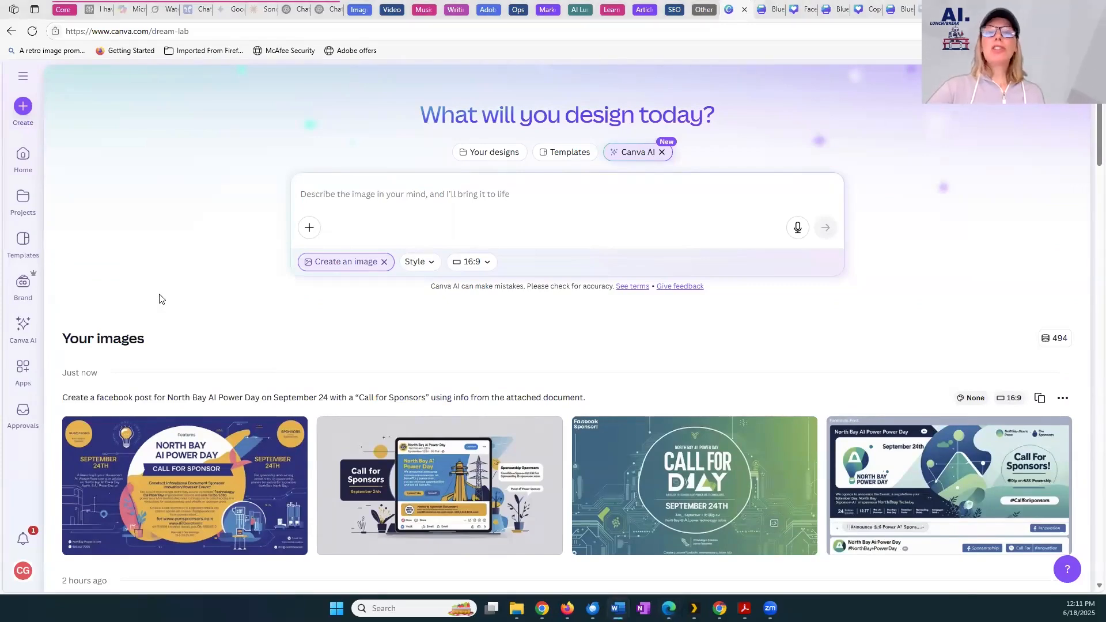
{"action": "left_click", "coordinate": [26, 341]}
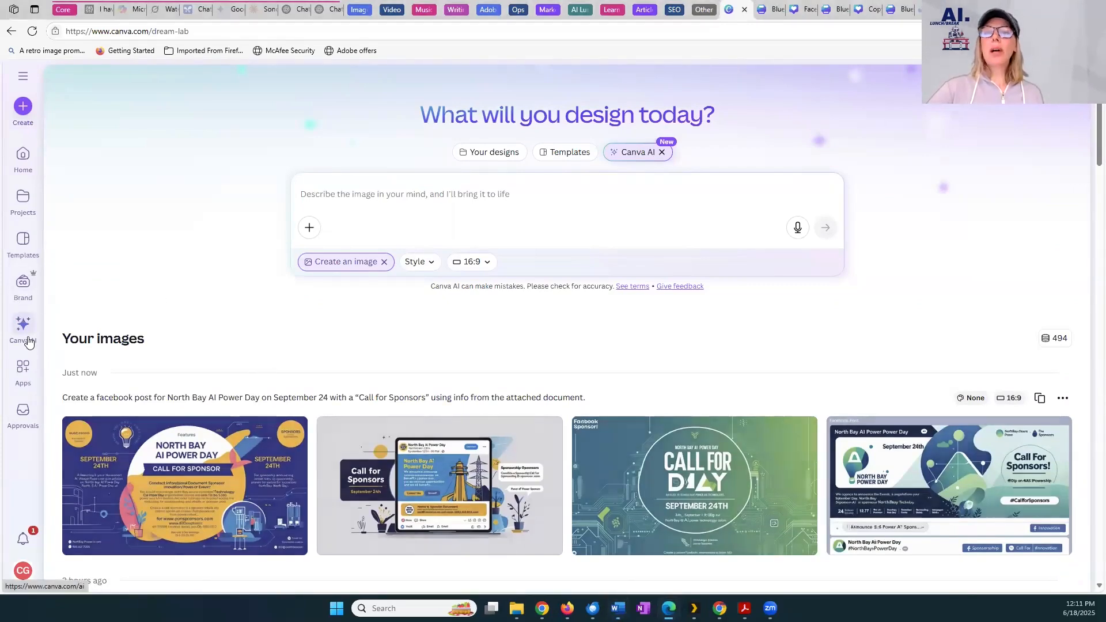
{"action": "left_click", "coordinate": [329, 200]}
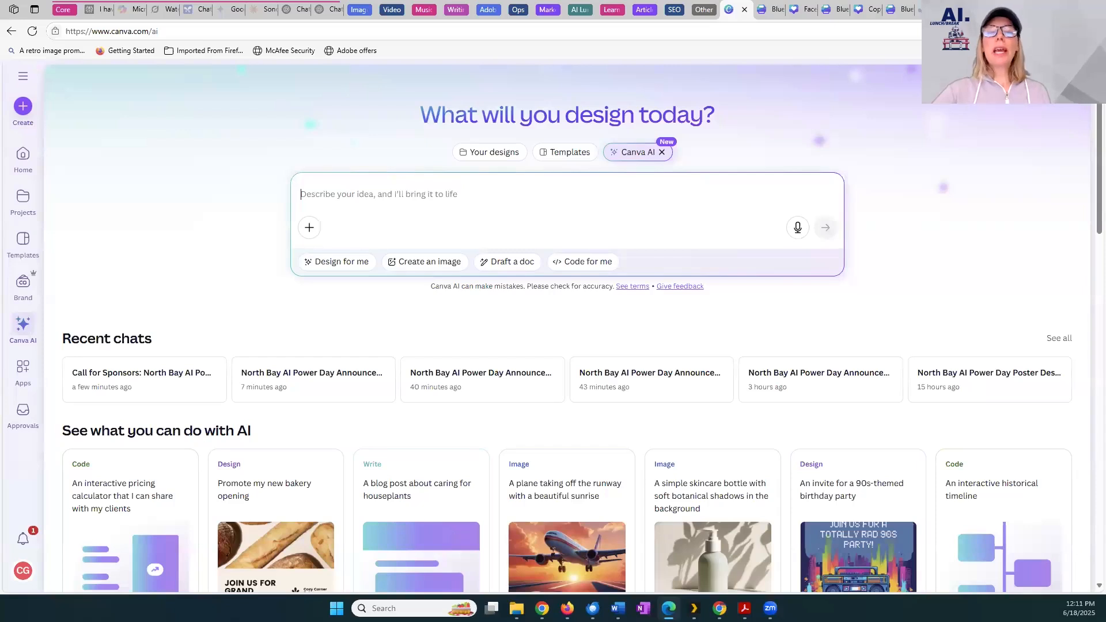
Switch to the open Blue and Green Modern Sponsorship Business Proposal, show its brand tools and close the letterhead print options
{"action": "left_click", "coordinate": [766, 8]}
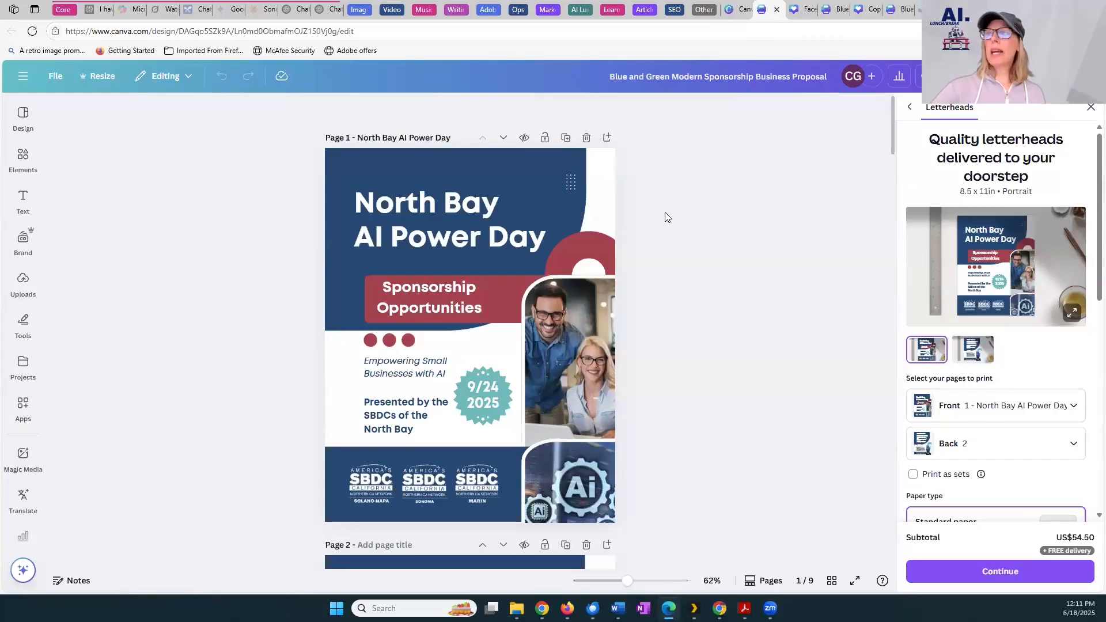
{"action": "left_click_drag", "start_coordinate": [893, 118], "coordinate": [879, 80]}
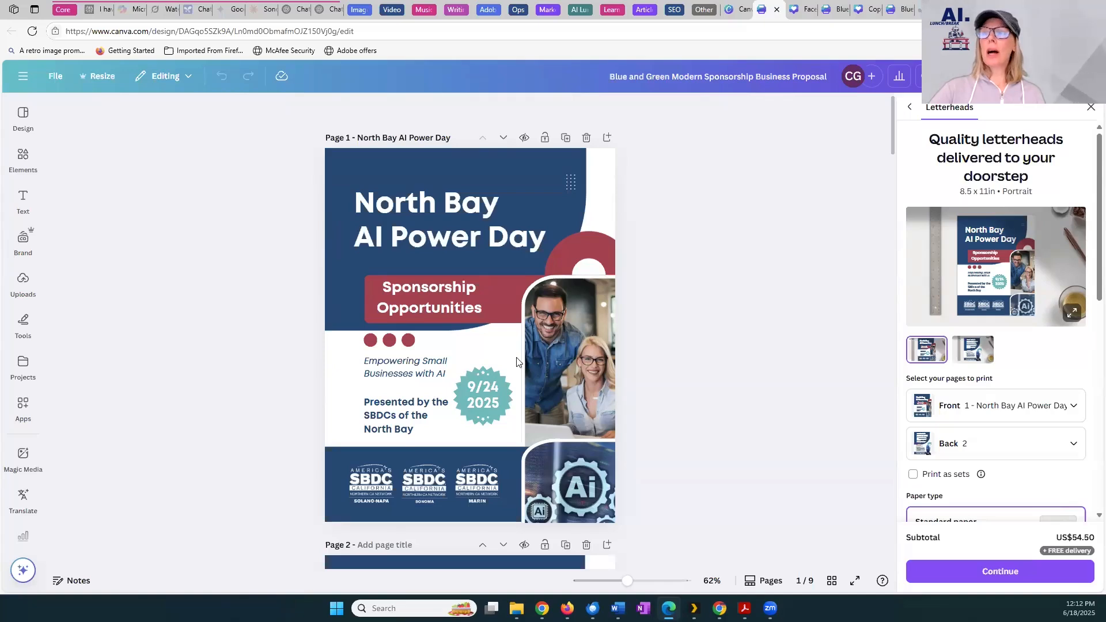
{"action": "left_click", "coordinate": [40, 251]}
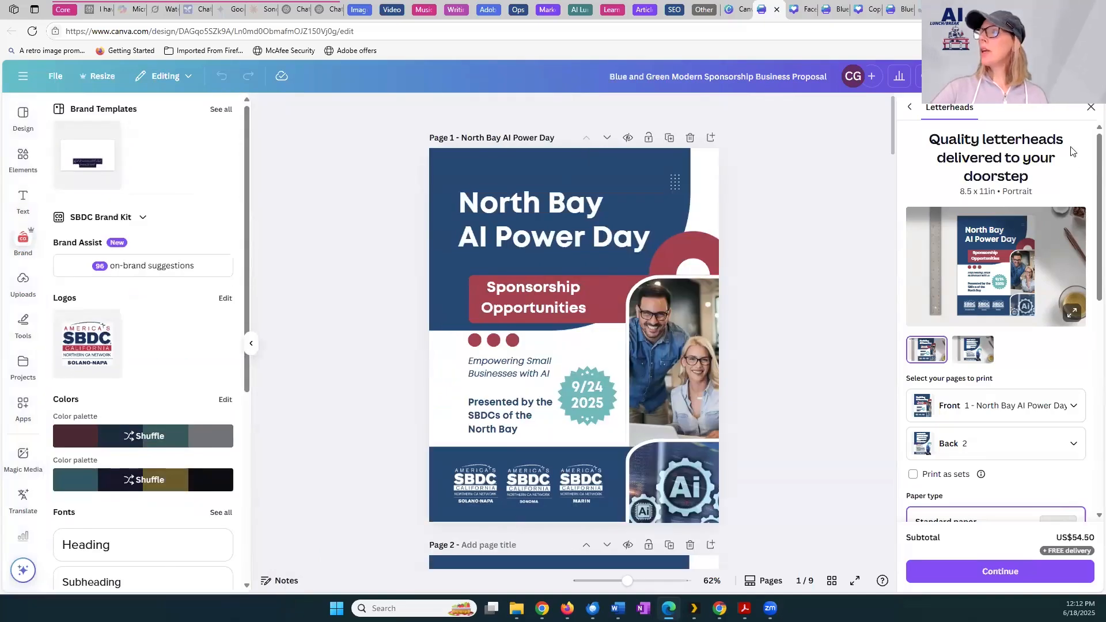
{"action": "left_click", "coordinate": [1091, 107]}
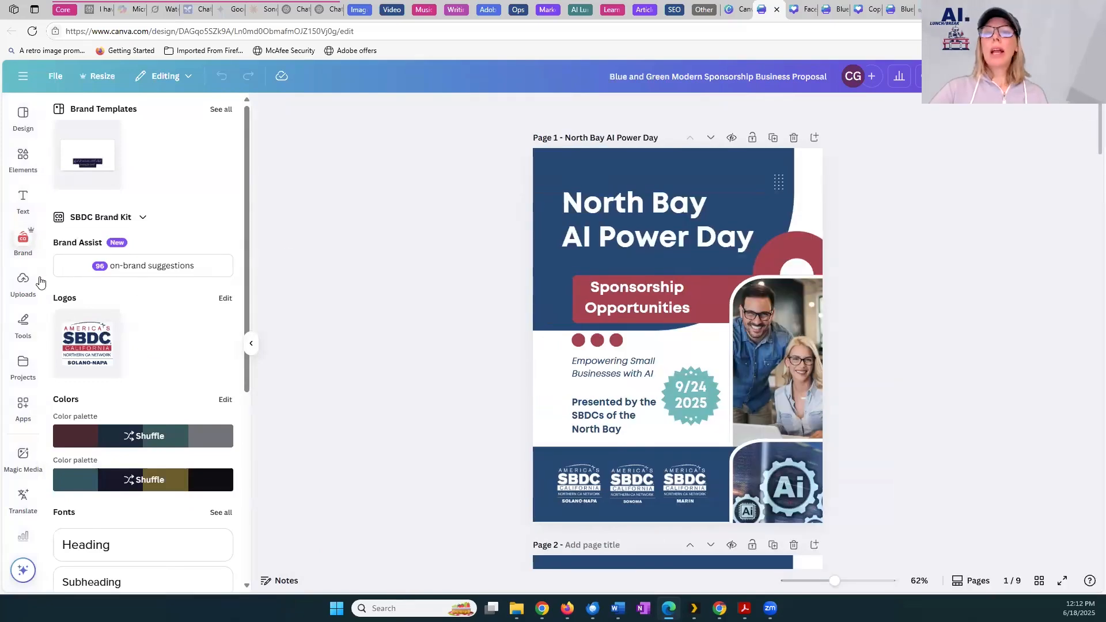
Auto-fix all off-brand fonts in the proposal with Brand Assist, using the SBDC Brand Kit
{"action": "left_click", "coordinate": [23, 241]}
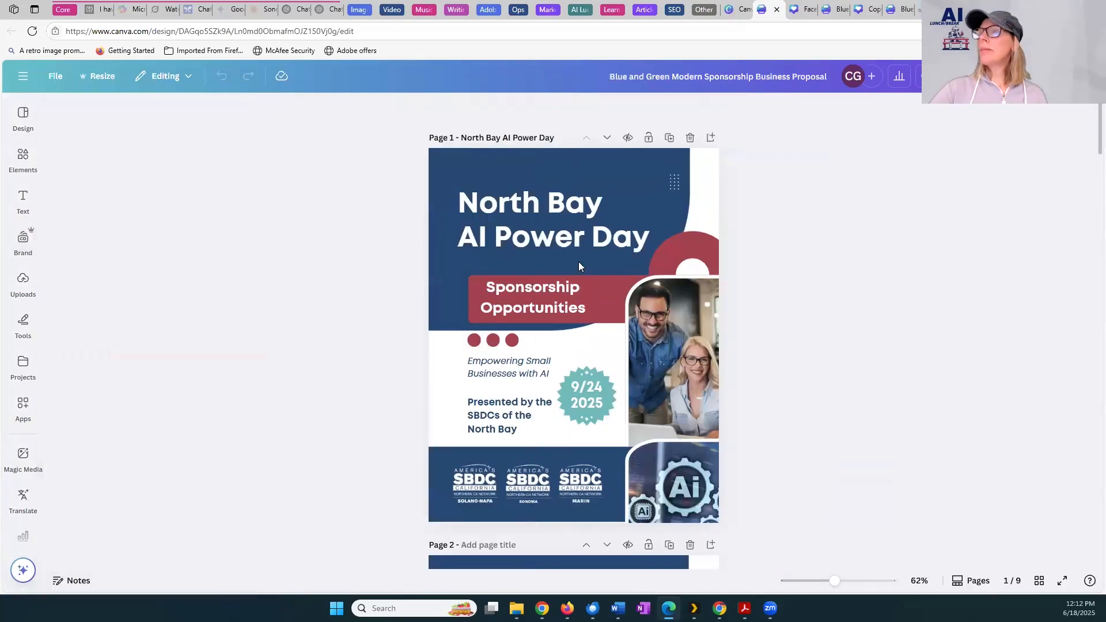
{"action": "left_click", "coordinate": [579, 263]}
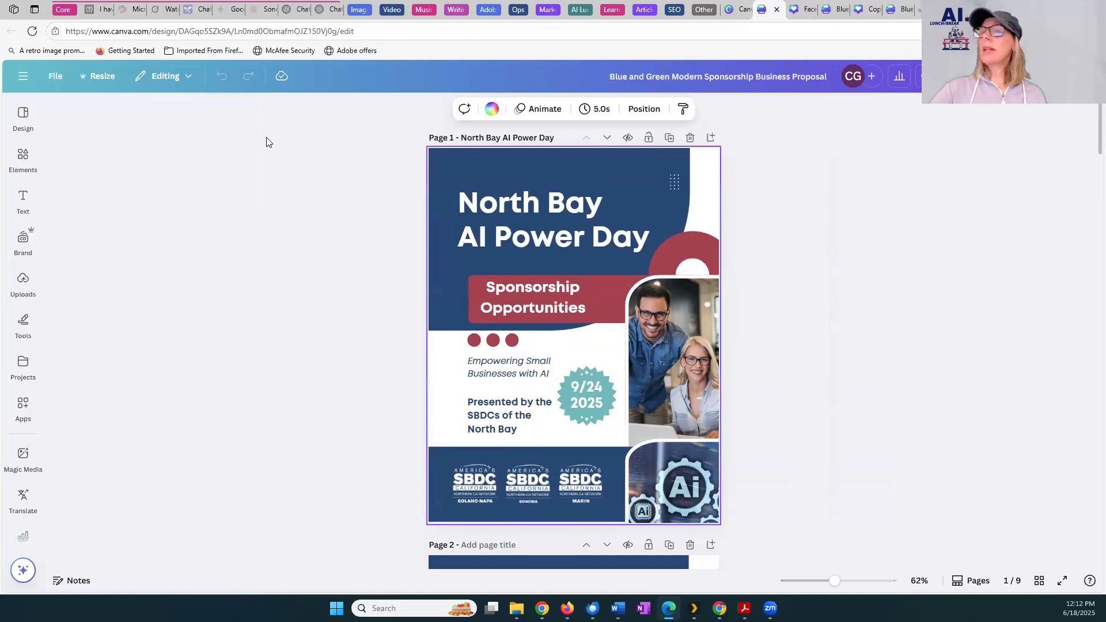
{"action": "left_click", "coordinate": [10, 254]}
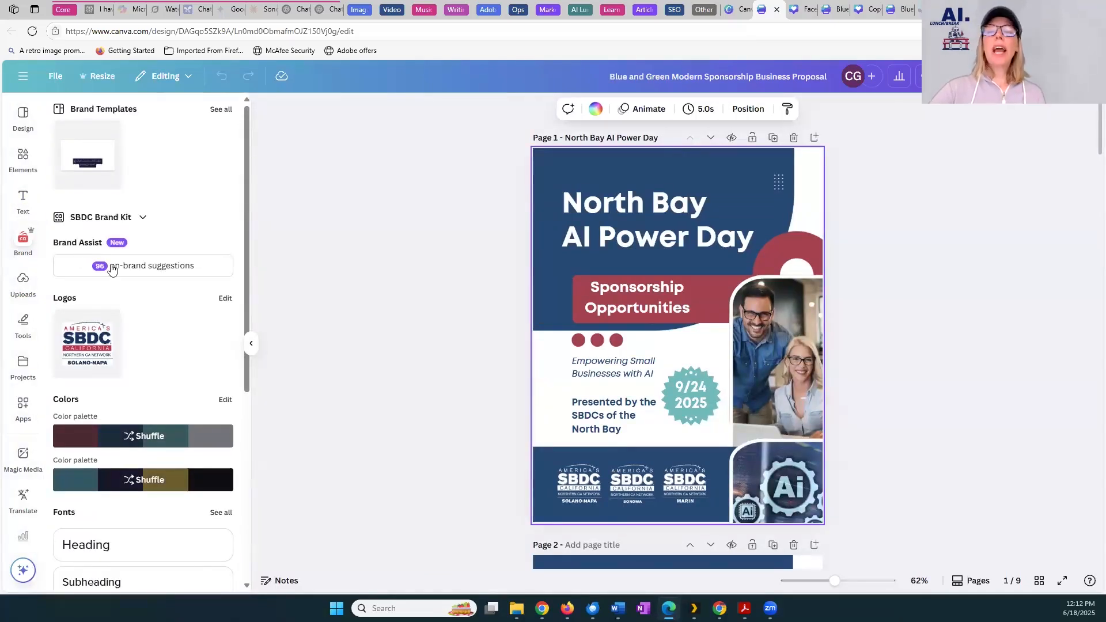
{"action": "left_click", "coordinate": [112, 268]}
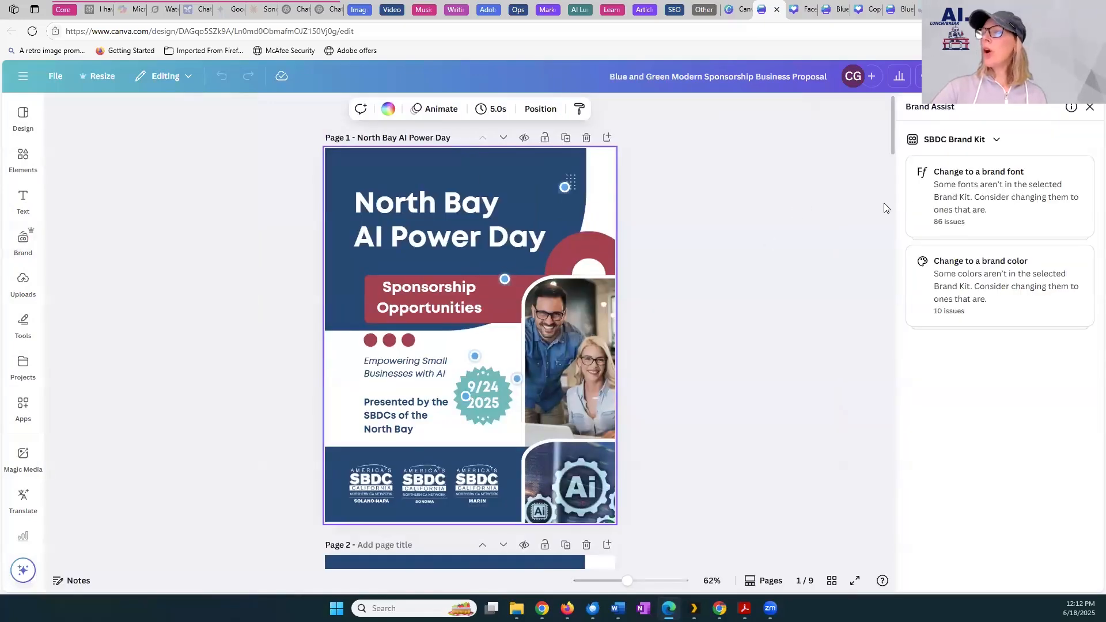
{"action": "left_click", "coordinate": [949, 179]}
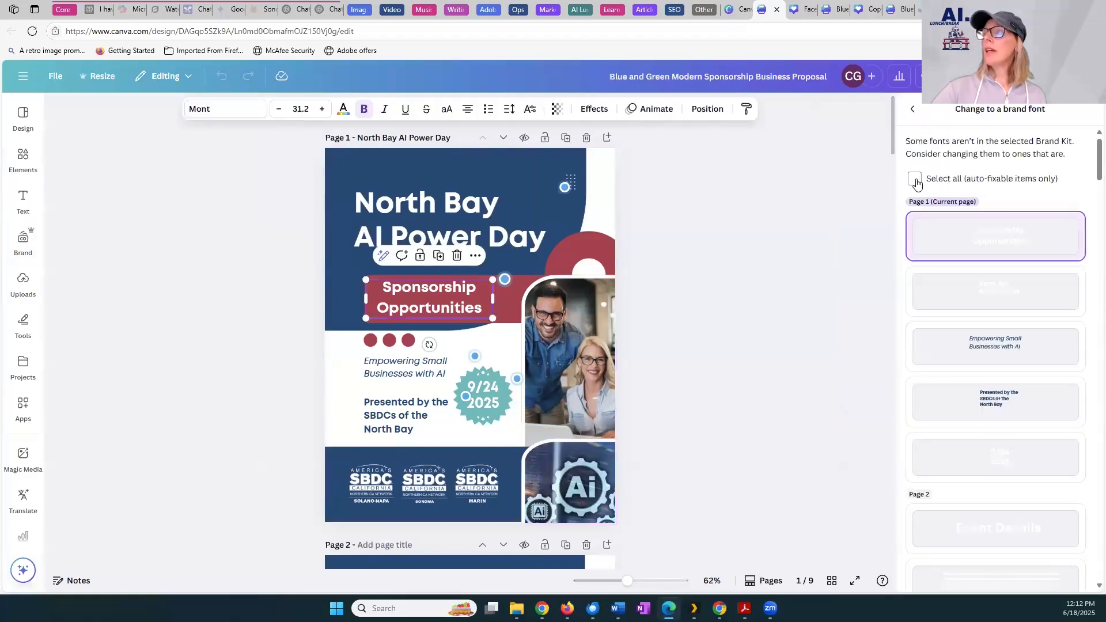
{"action": "left_click", "coordinate": [916, 181]}
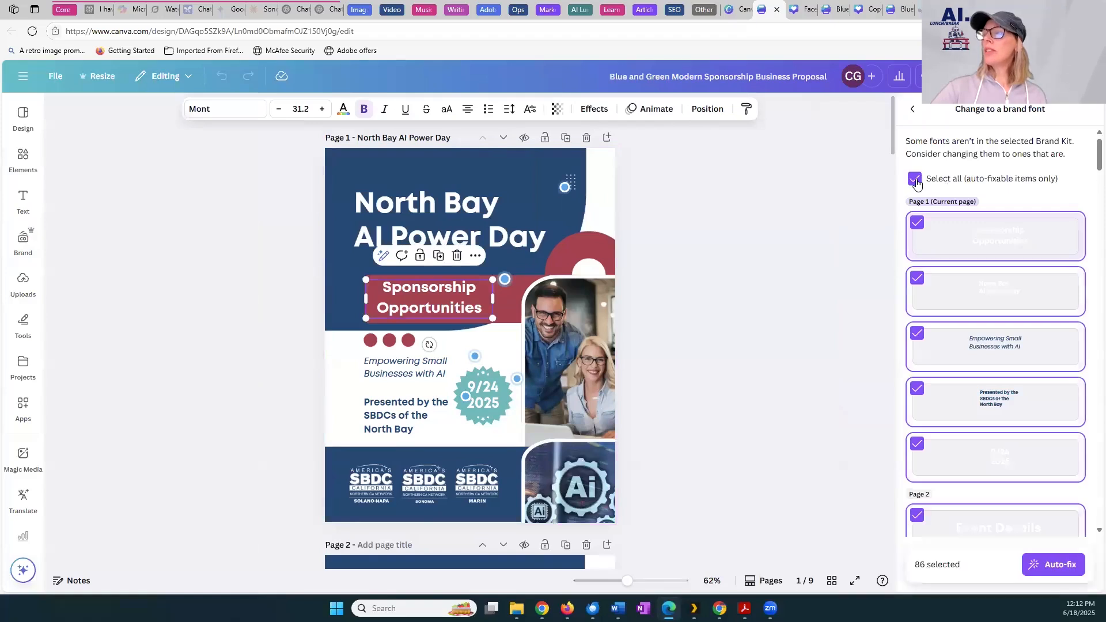
{"action": "left_click", "coordinate": [1047, 566]}
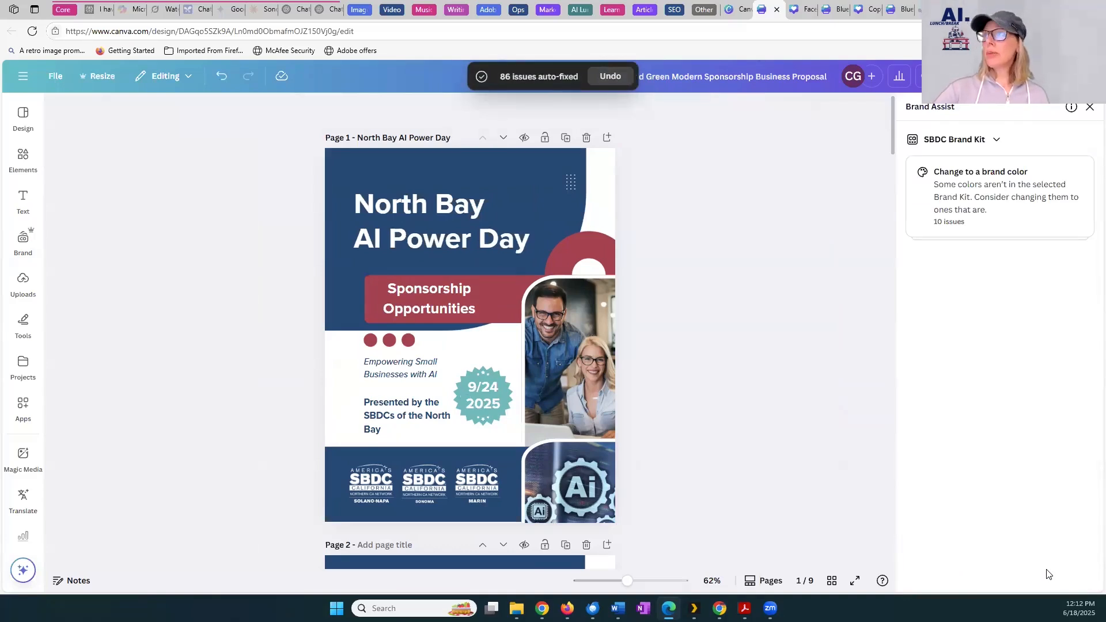
Auto-fix all off-brand colors in the proposal to match the SBDC Brand Kit
{"action": "left_click", "coordinate": [992, 210]}
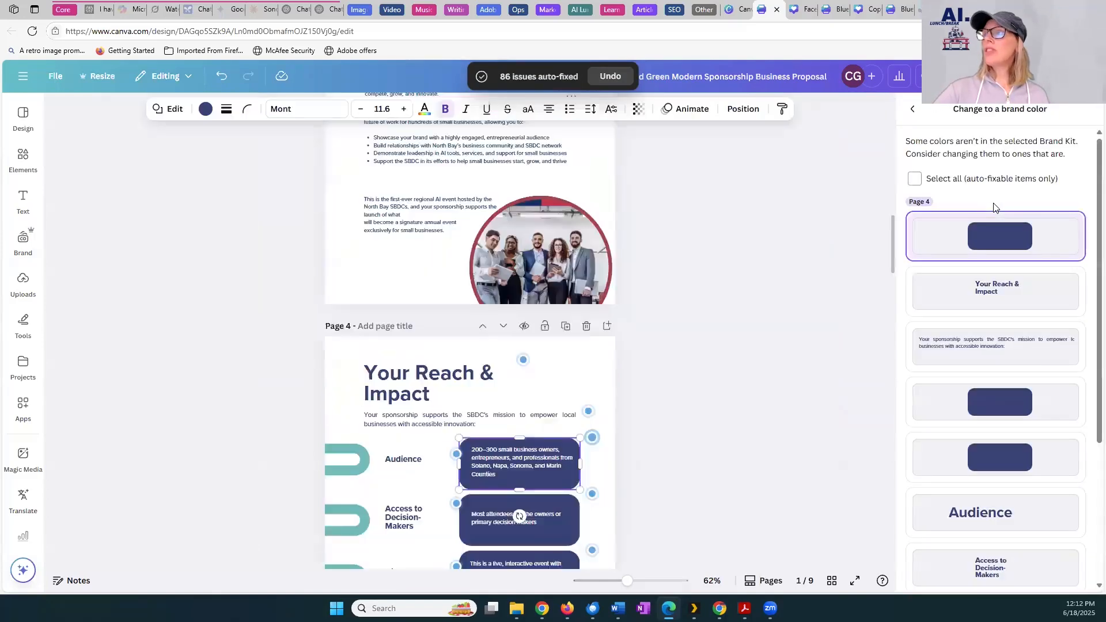
{"action": "left_click", "coordinate": [915, 181]}
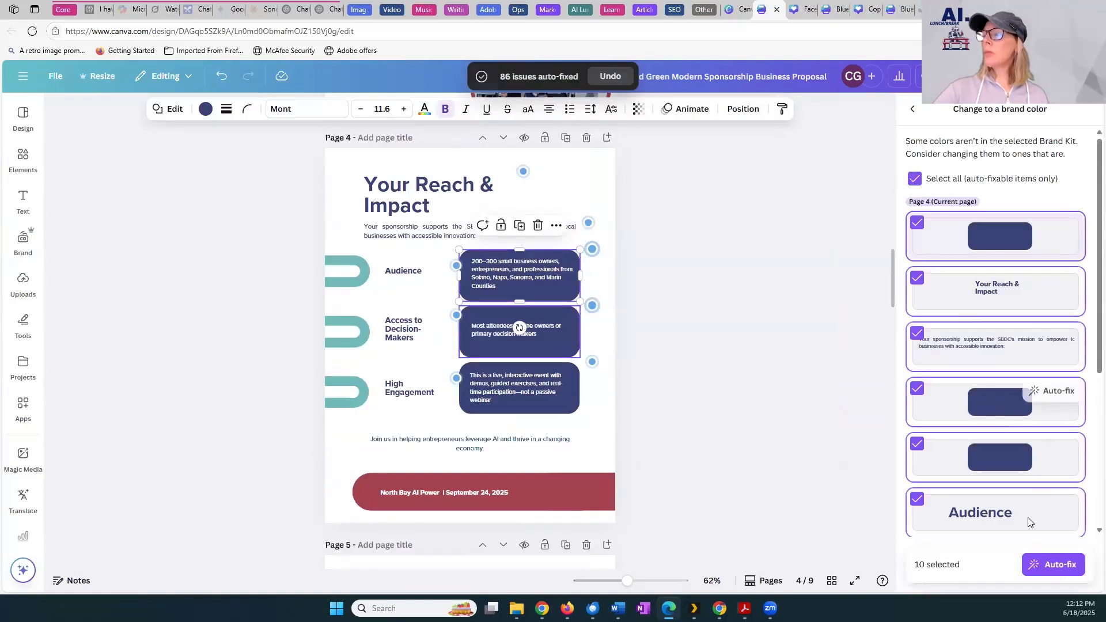
{"action": "left_click", "coordinate": [1044, 571]}
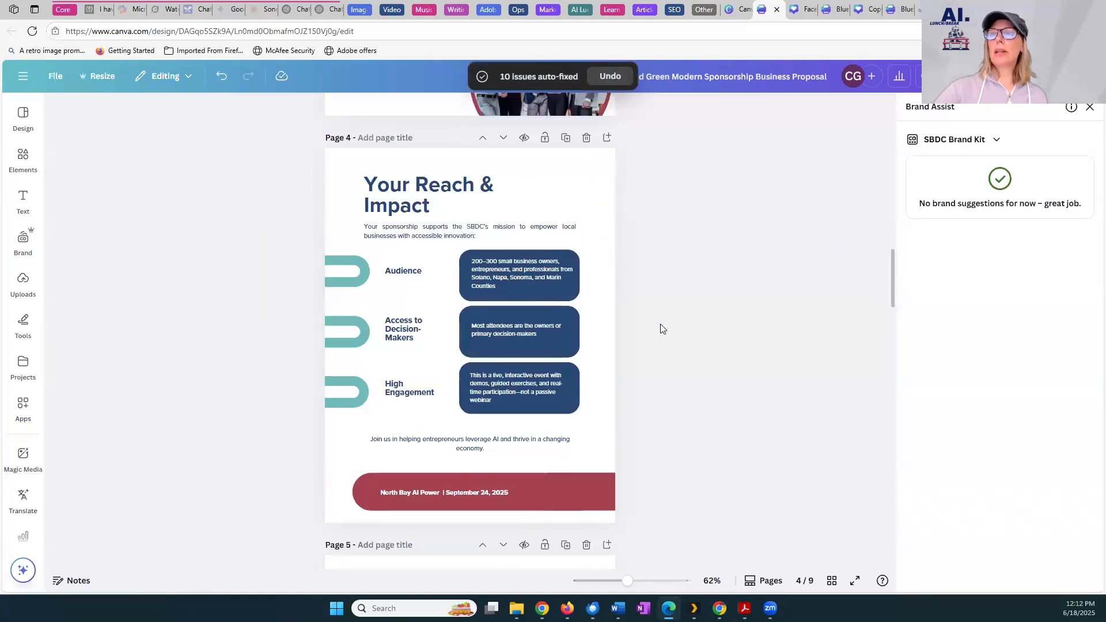
Delete the blank page 9 at the end of the proposal
{"action": "scroll", "coordinate": [663, 325], "scroll_direction": "up", "scroll_amount": 20}
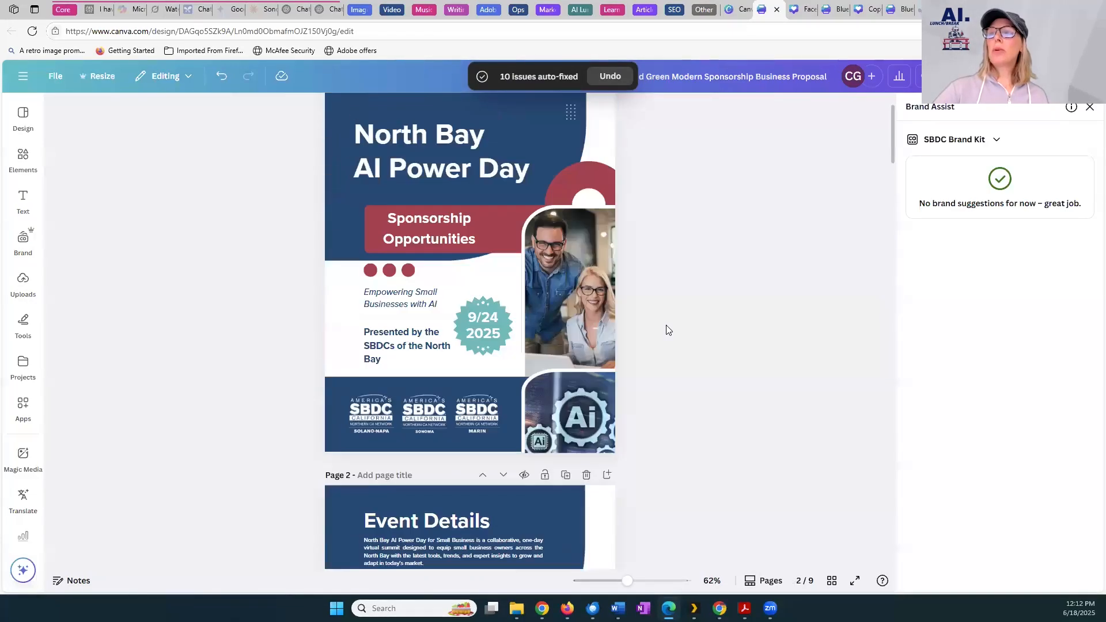
{"action": "left_click_drag", "start_coordinate": [894, 141], "coordinate": [832, 455]}
{"action": "scroll", "coordinate": [832, 455], "scroll_direction": "up", "scroll_amount": 20}
{"action": "left_click_drag", "start_coordinate": [855, 155], "coordinate": [710, 520]}
{"action": "left_click", "coordinate": [421, 403]}
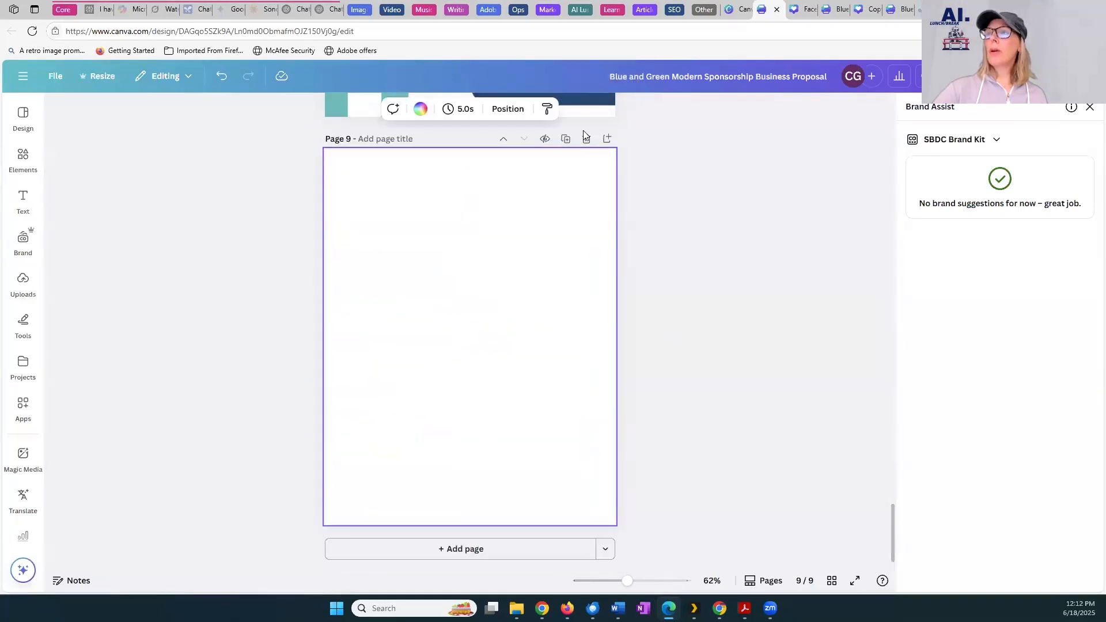
{"action": "left_click", "coordinate": [587, 138]}
Review the restyled proposal pages, including the sponsor levels table, contact page and event overview
{"action": "scroll", "coordinate": [747, 191], "scroll_direction": "up", "scroll_amount": 5}
{"action": "scroll", "coordinate": [747, 191], "scroll_direction": "up", "scroll_amount": 15}
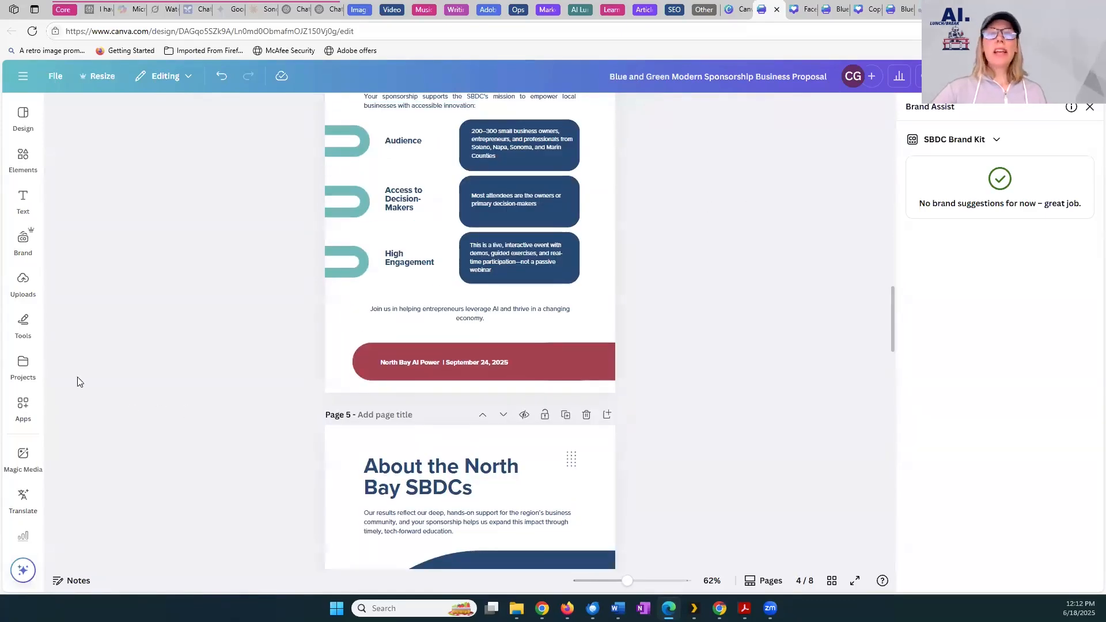
{"action": "scroll", "coordinate": [564, 318], "scroll_direction": "down", "scroll_amount": 10}
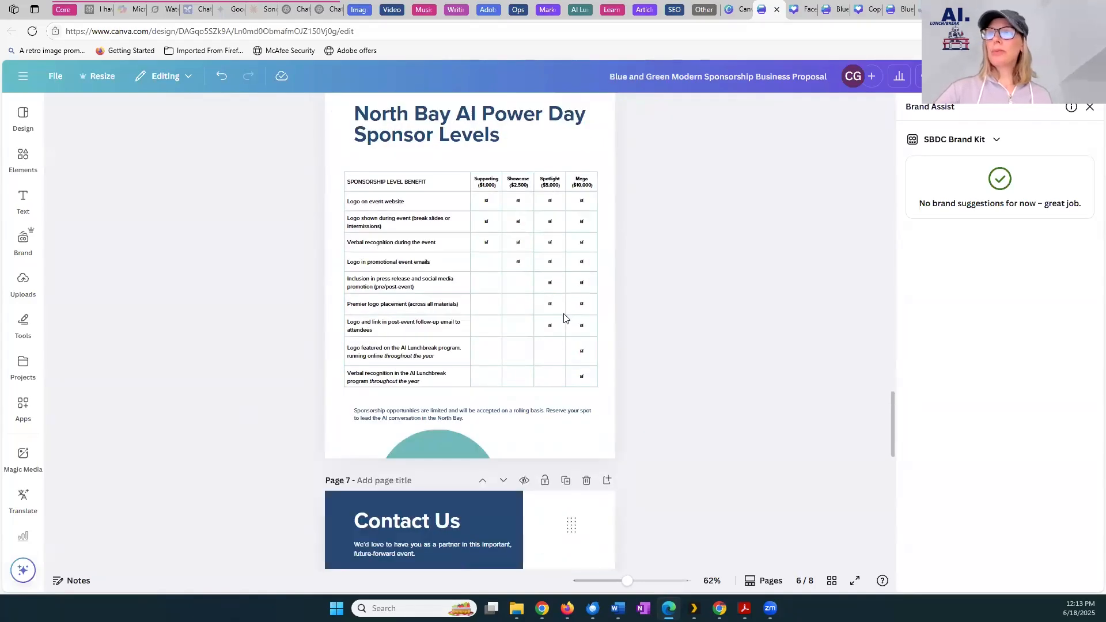
{"action": "scroll", "coordinate": [565, 318], "scroll_direction": "up", "scroll_amount": 3}
{"action": "scroll", "coordinate": [565, 318], "scroll_direction": "down", "scroll_amount": 10}
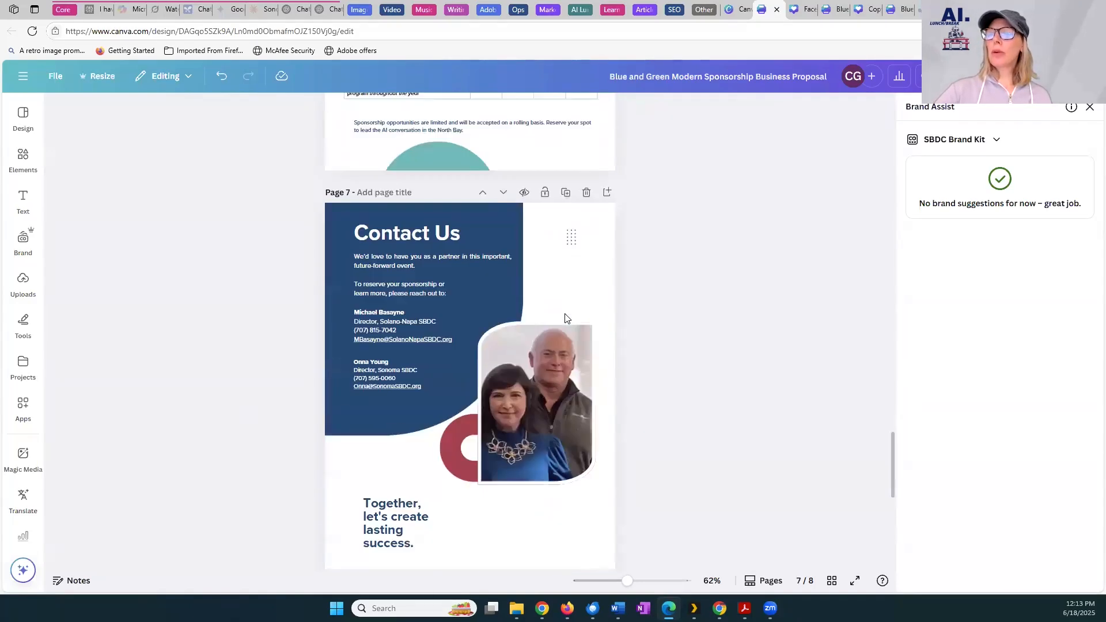
{"action": "scroll", "coordinate": [566, 318], "scroll_direction": "down", "scroll_amount": 2}
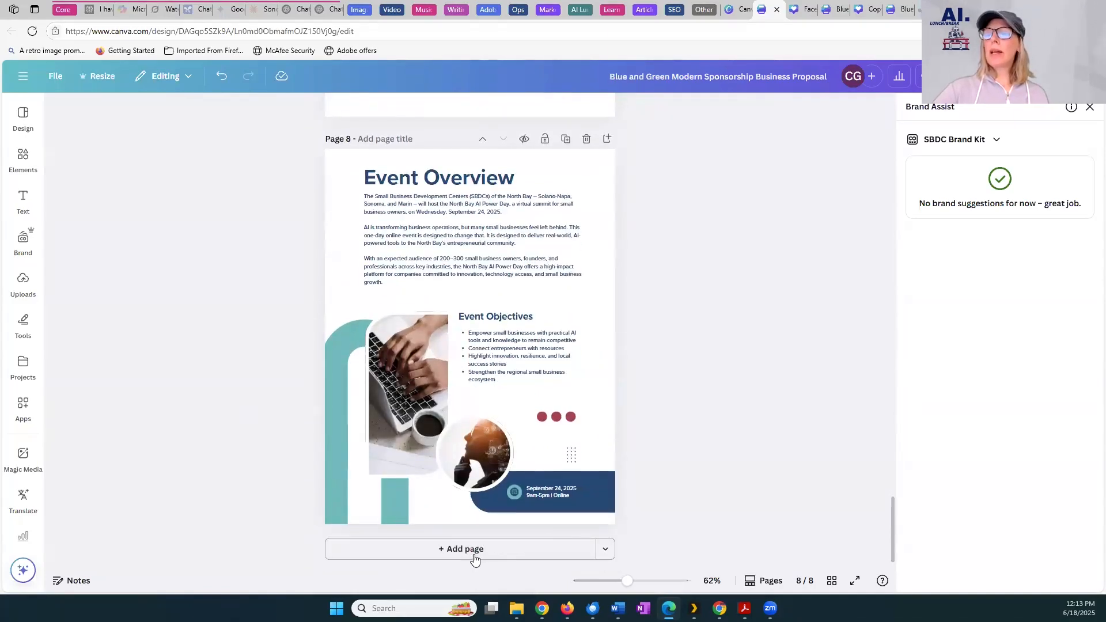
{"action": "scroll", "coordinate": [495, 470], "scroll_direction": "up", "scroll_amount": 15}
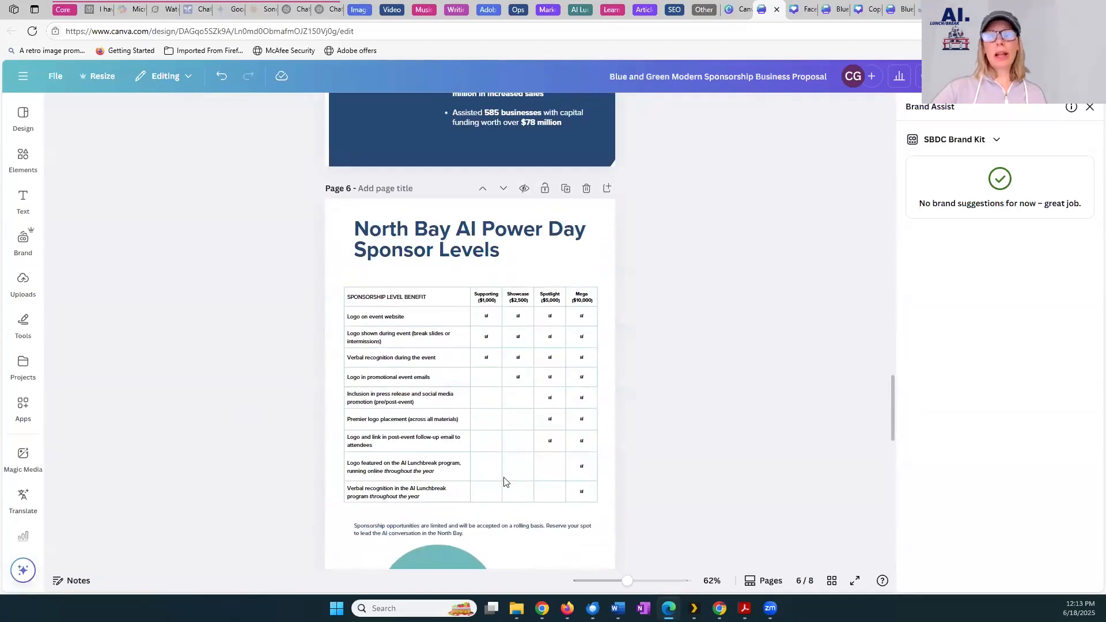
Add a blank page 9 after the Event Overview page at the end of the proposal
{"action": "scroll", "coordinate": [499, 502], "scroll_direction": "down", "scroll_amount": 2}
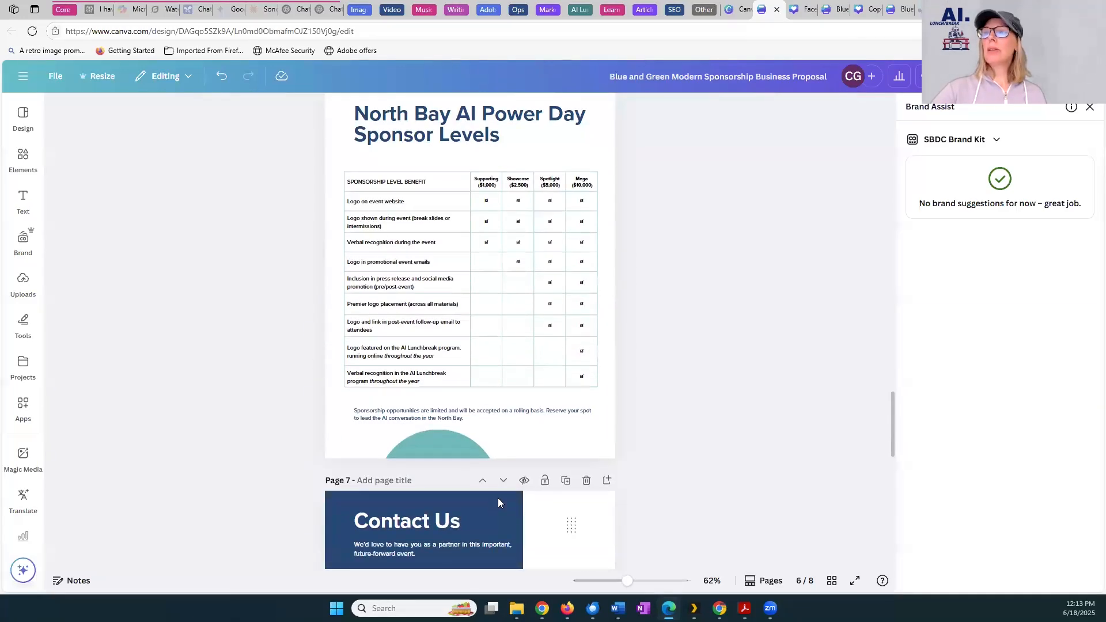
{"action": "scroll", "coordinate": [498, 503], "scroll_direction": "down", "scroll_amount": 13}
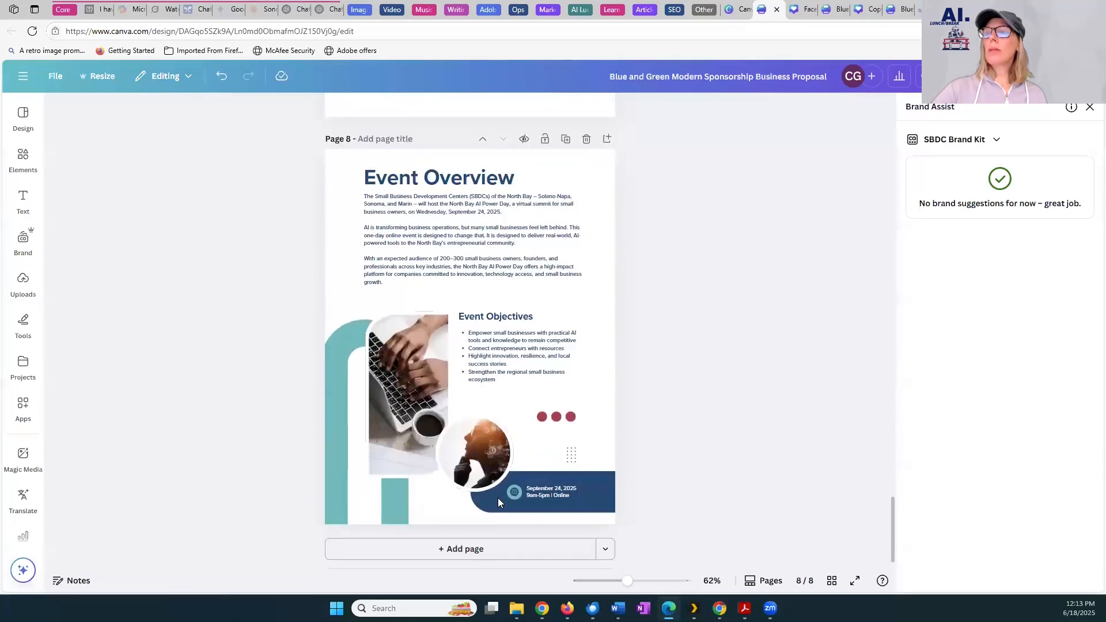
{"action": "left_click", "coordinate": [447, 543]}
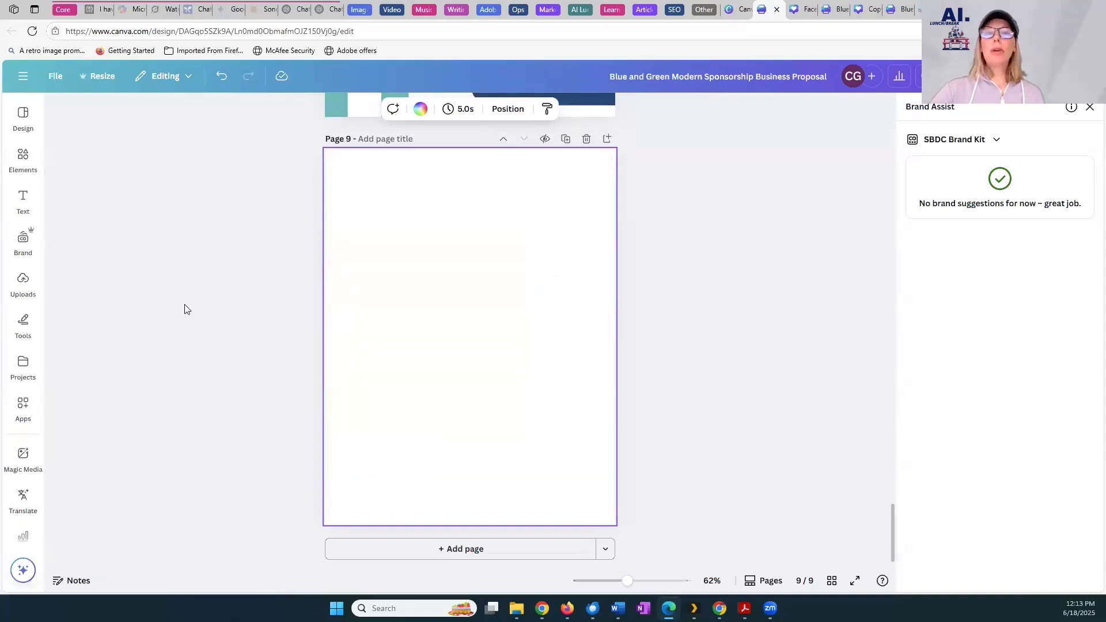
{"action": "scroll", "coordinate": [551, 242], "scroll_direction": "up", "scroll_amount": 1}
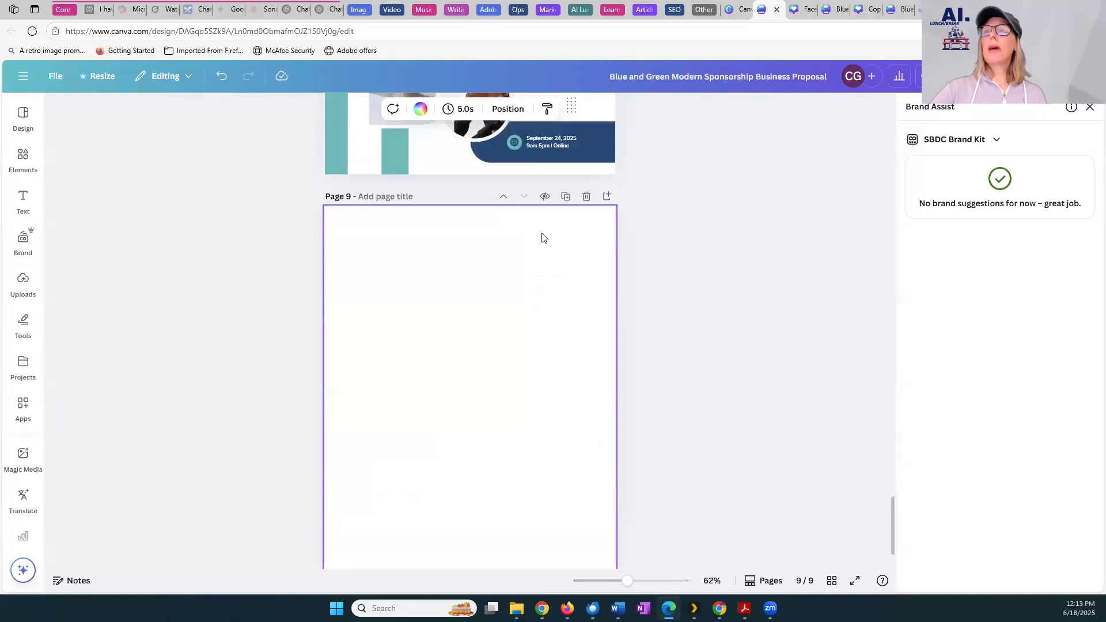
{"action": "scroll", "coordinate": [536, 239], "scroll_direction": "up", "scroll_amount": 2}
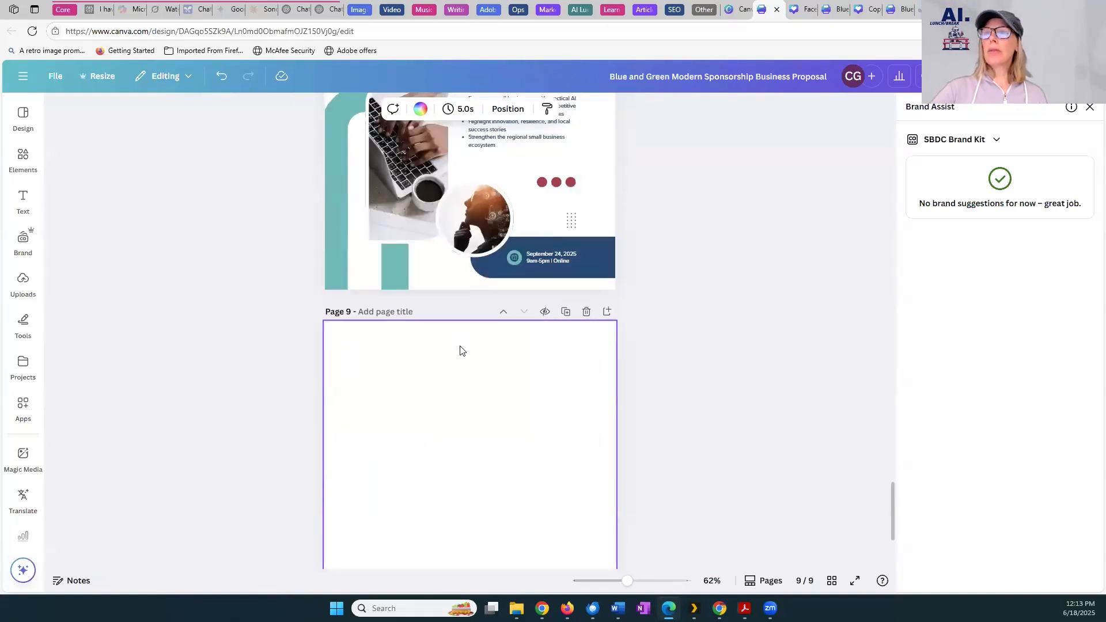
Insert Magic Write text on page 9 from "Create a synopsis of Sonoma SBDC using sonomasbdc.org for reference. Make it 4 short paragraphs."
{"action": "left_click", "coordinate": [23, 202]}
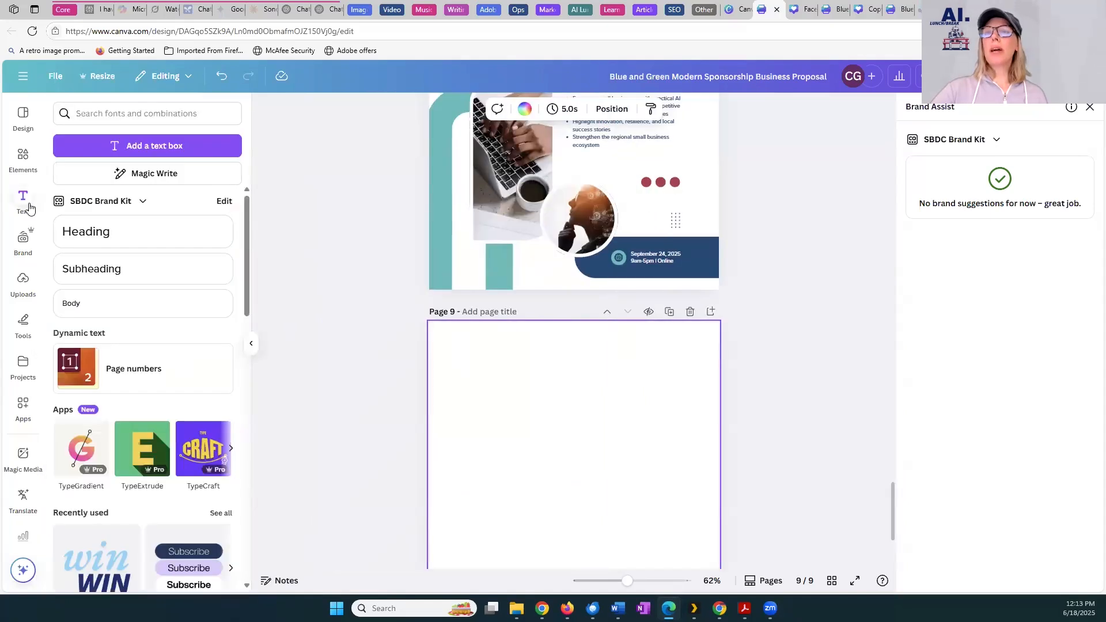
{"action": "left_click", "coordinate": [168, 173]}
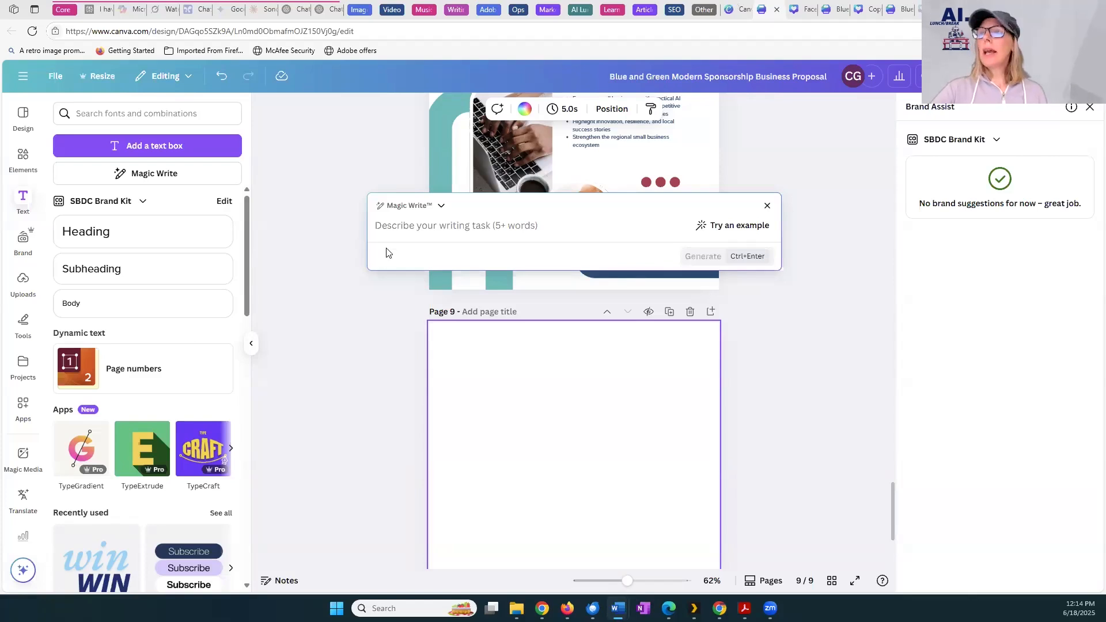
{"action": "type", "text": "Create a synopsis of Sonoma SBDC using sonomanapasbdc.org for reference. Make it 4 short paragraphs."}
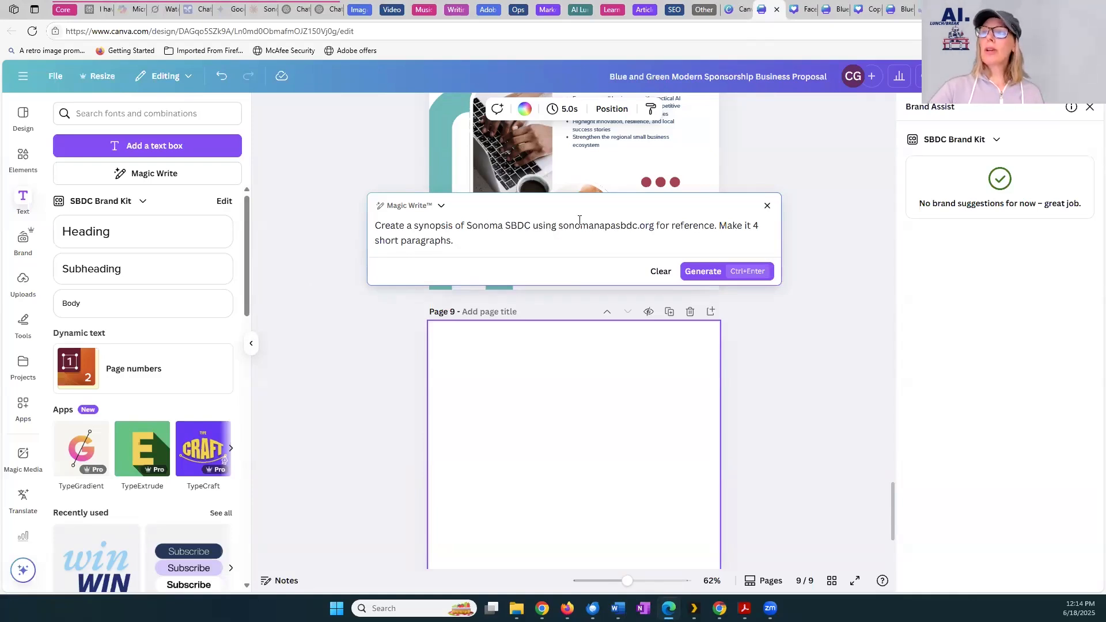
{"action": "left_click_drag", "start_coordinate": [606, 229], "coordinate": [615, 230]}
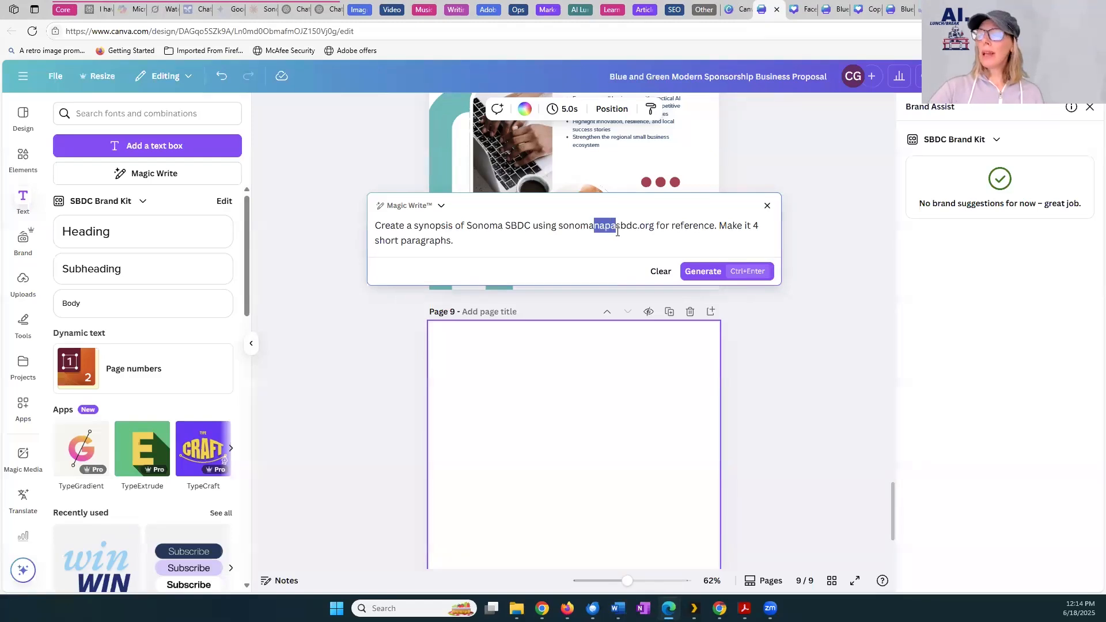
{"action": "key", "text": "BackSpace"}
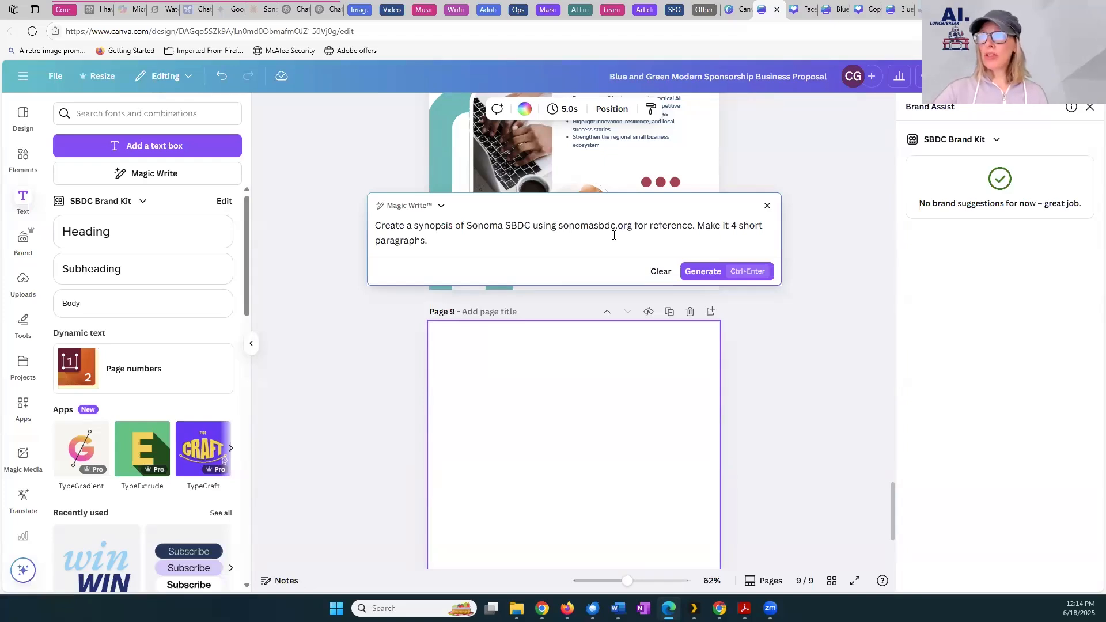
{"action": "left_click", "coordinate": [704, 273]}
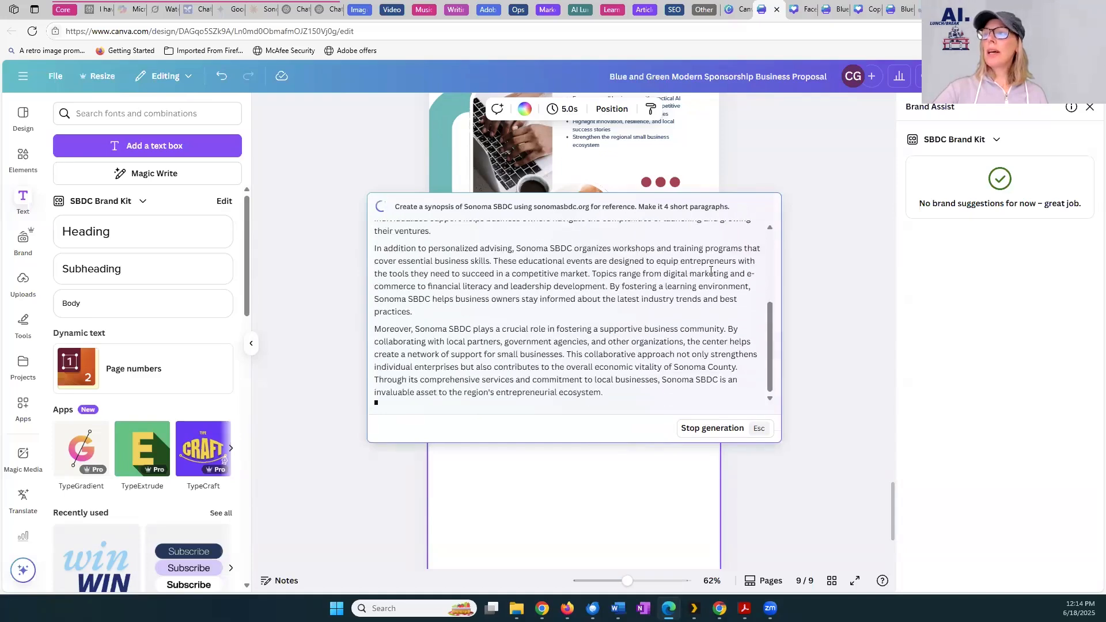
{"action": "left_click", "coordinate": [724, 446]}
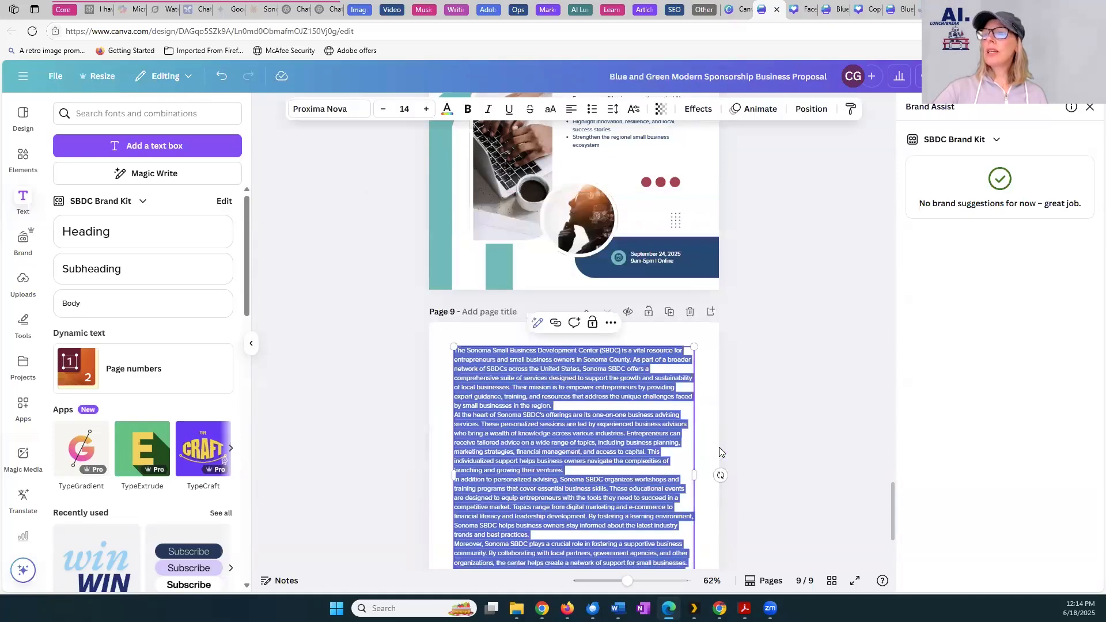
Narrow the synopsis text box on page 9 so the text wraps to about two-thirds of the page width
{"action": "scroll", "coordinate": [792, 440], "scroll_direction": "down", "scroll_amount": 4}
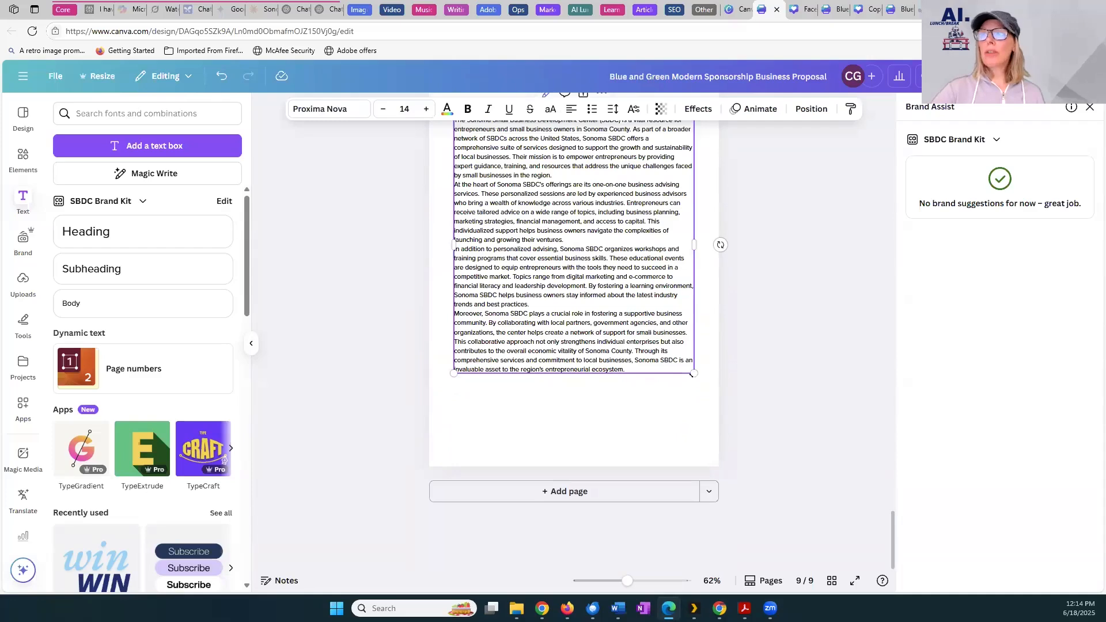
{"action": "left_click_drag", "start_coordinate": [692, 400], "coordinate": [674, 393]}
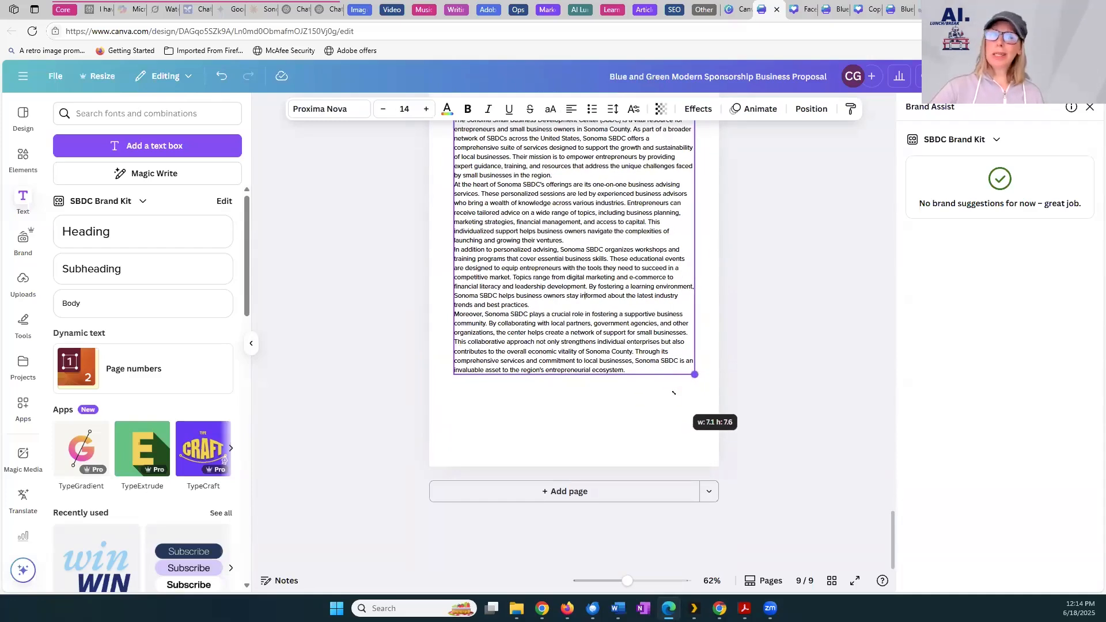
{"action": "left_click_drag", "start_coordinate": [674, 393], "coordinate": [651, 392]}
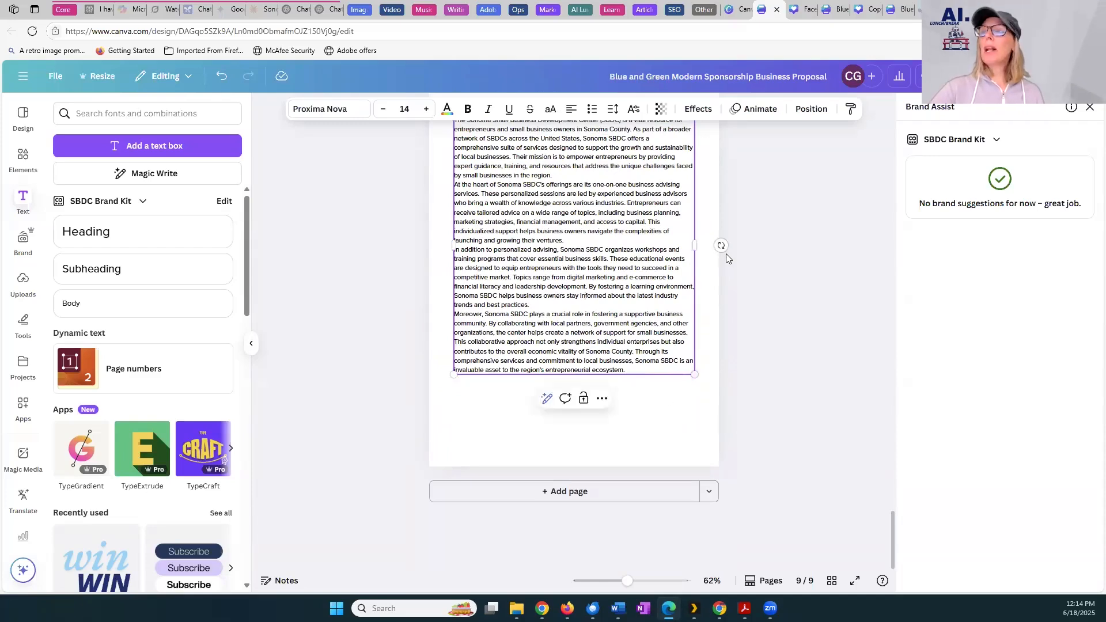
{"action": "scroll", "coordinate": [748, 259], "scroll_direction": "up", "scroll_amount": 1}
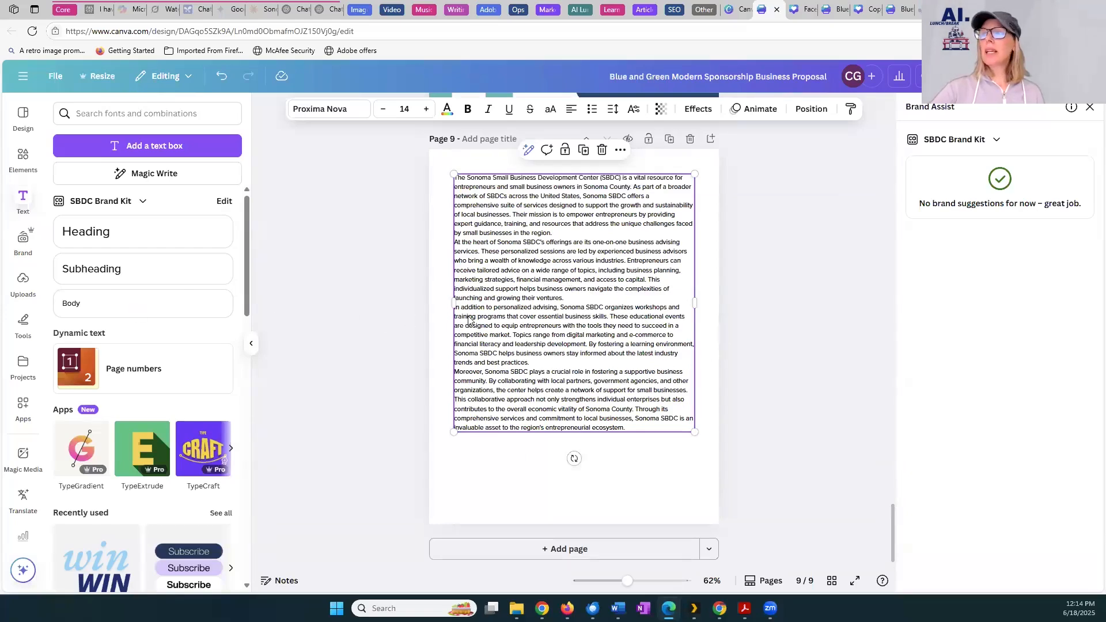
{"action": "left_click_drag", "start_coordinate": [695, 304], "coordinate": [646, 300]}
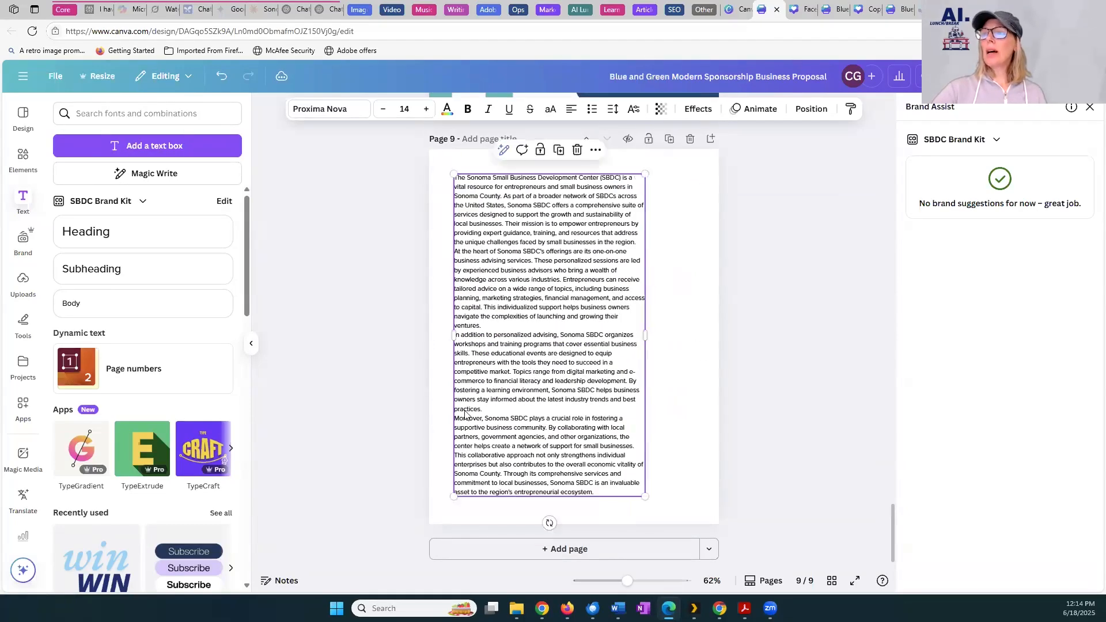
Delete the final synopsis paragraph starting with "Moreover" and narrow the text box to about half the page width
{"action": "left_click", "coordinate": [499, 398]}
{"action": "left_click", "coordinate": [492, 352]}
{"action": "left_click_drag", "start_coordinate": [492, 351], "coordinate": [624, 452]}
{"action": "key", "text": "BackSpace"}
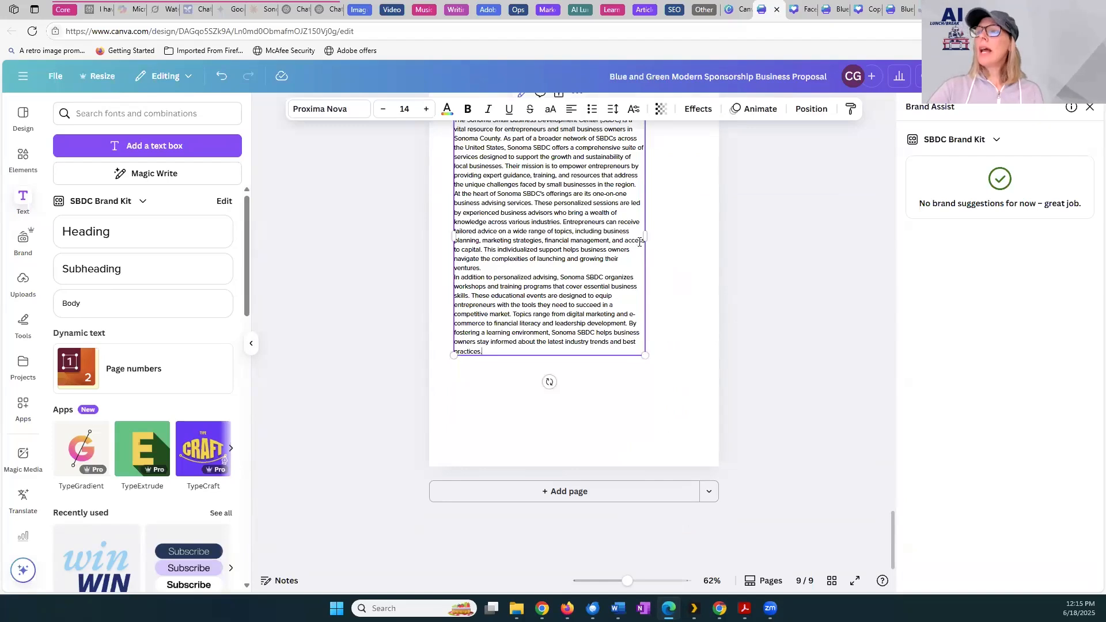
{"action": "left_click_drag", "start_coordinate": [646, 236], "coordinate": [593, 248]}
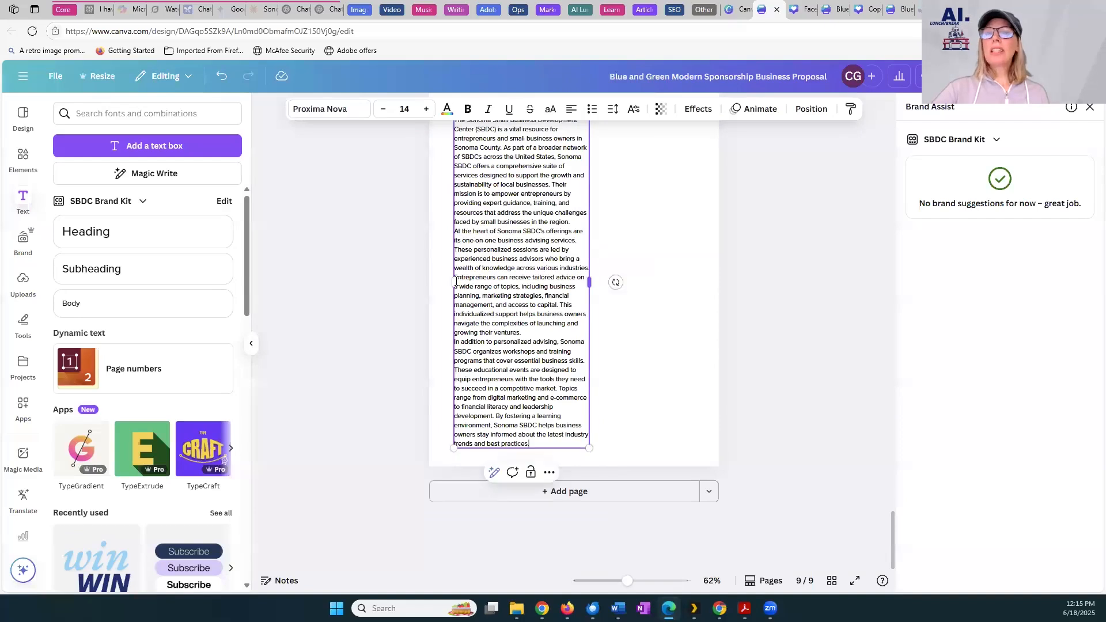
Generate Magic Media images from the prompt "An aerial view of Sonoma County"
{"action": "left_click", "coordinate": [27, 455]}
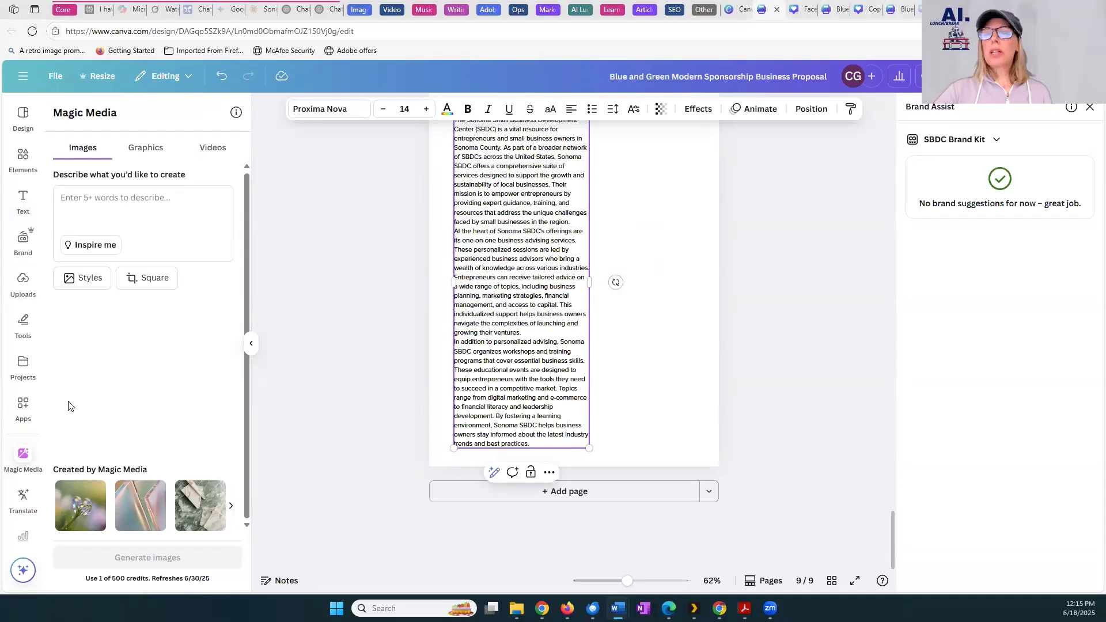
{"action": "left_click", "coordinate": [113, 204]}
{"action": "type", "text": "An aerial view of Sonoma County"}
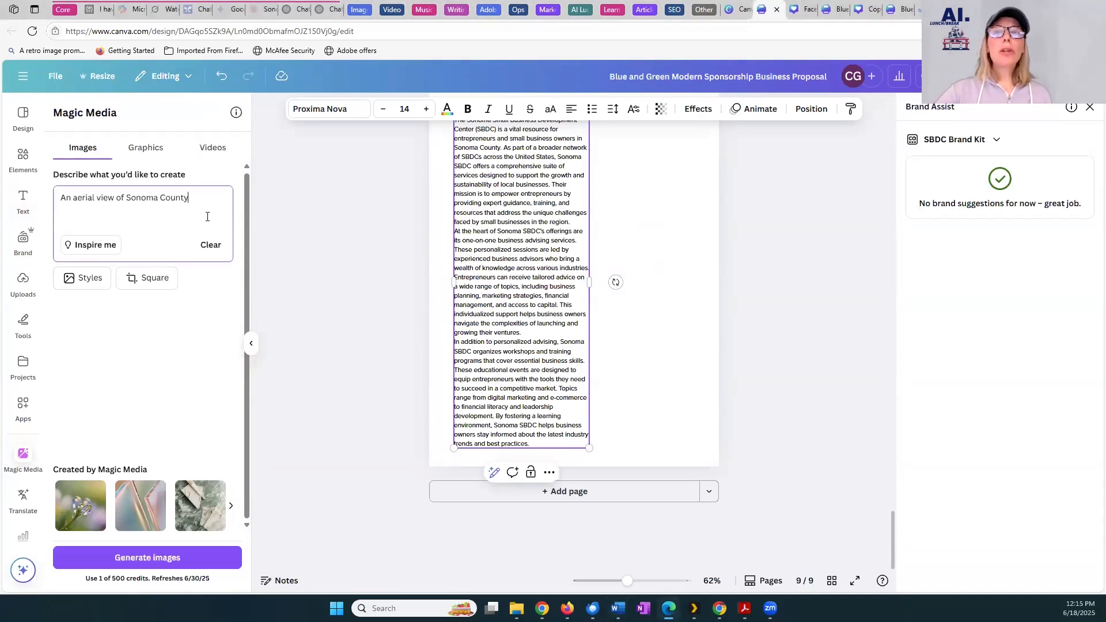
{"action": "left_click", "coordinate": [146, 558]}
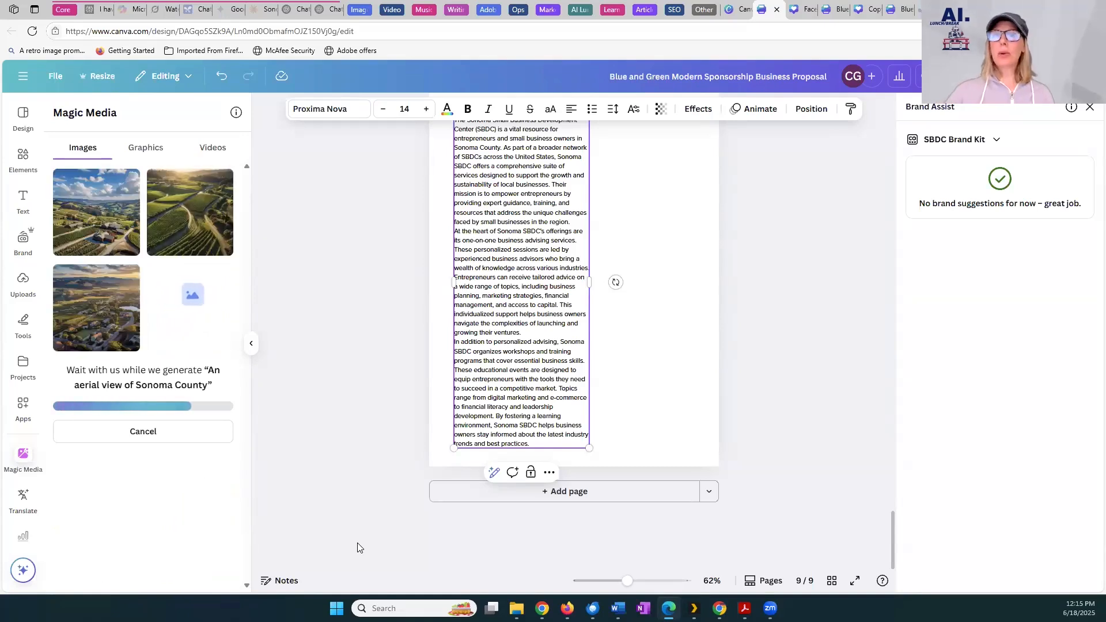
{"action": "left_click", "coordinate": [113, 323]}
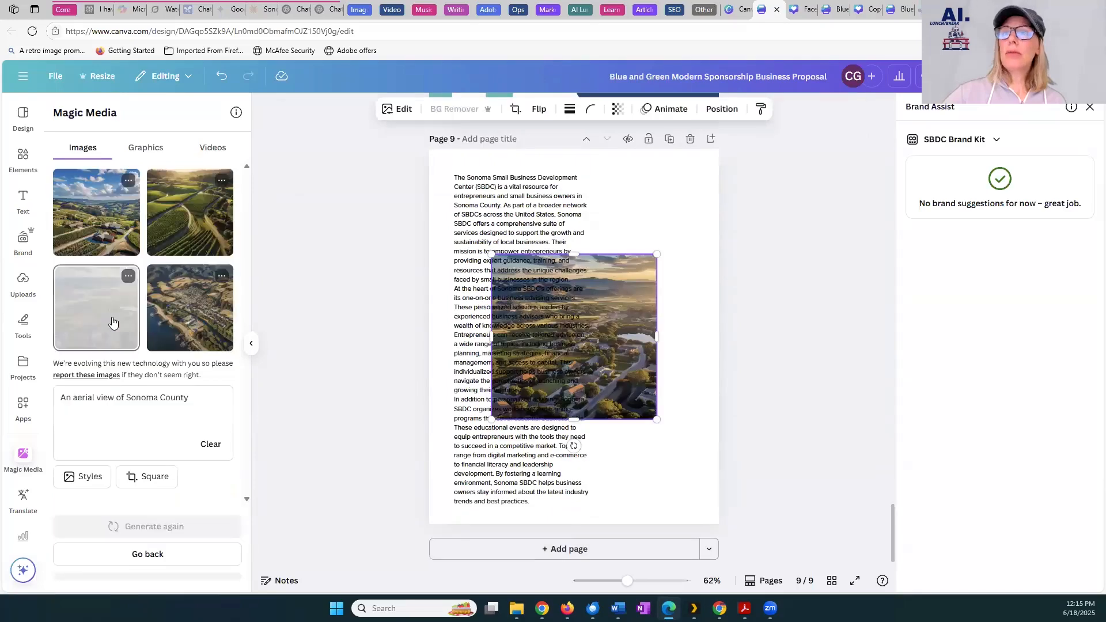
{"action": "left_click_drag", "start_coordinate": [620, 381], "coordinate": [716, 386]}
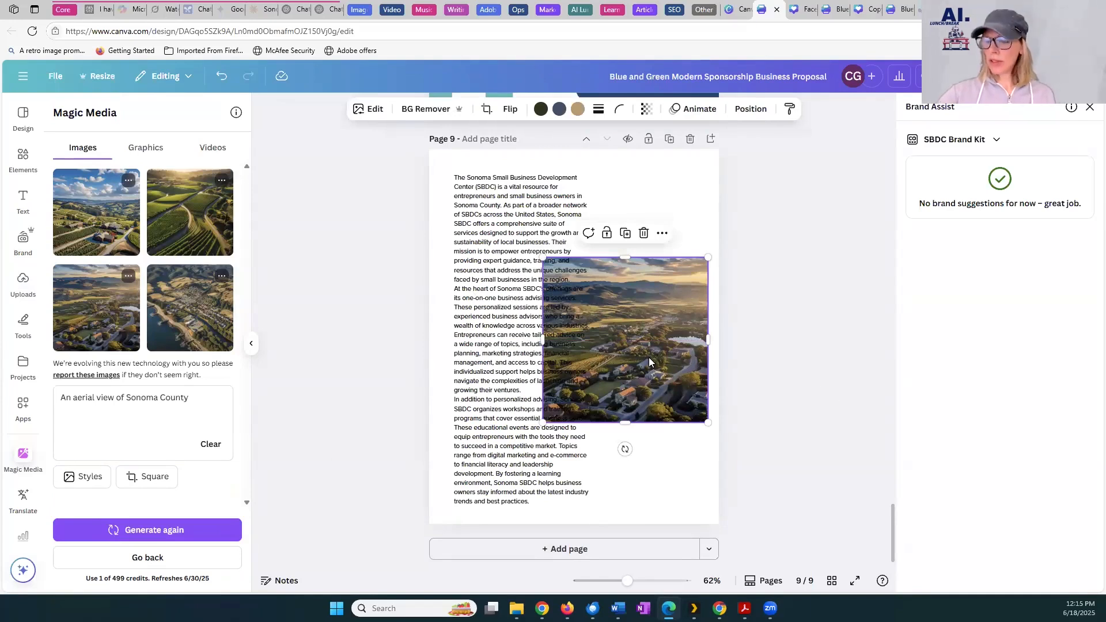
{"action": "key", "text": "Delete"}
Regenerate the images as "A realistic photo of an aerial view of Sonoma County" and place the first result in page 9's lower-right area
{"action": "left_click_drag", "start_coordinate": [71, 394], "coordinate": [68, 396]}
{"action": "type", "text": "realistic ph"}
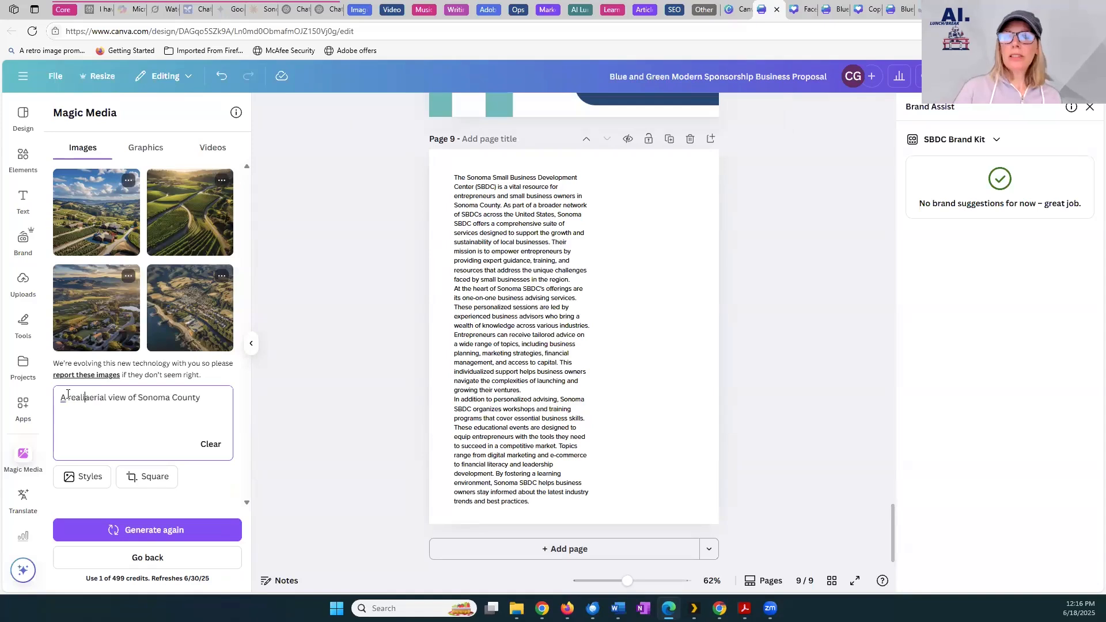
{"action": "type", "text": "oto of an"}
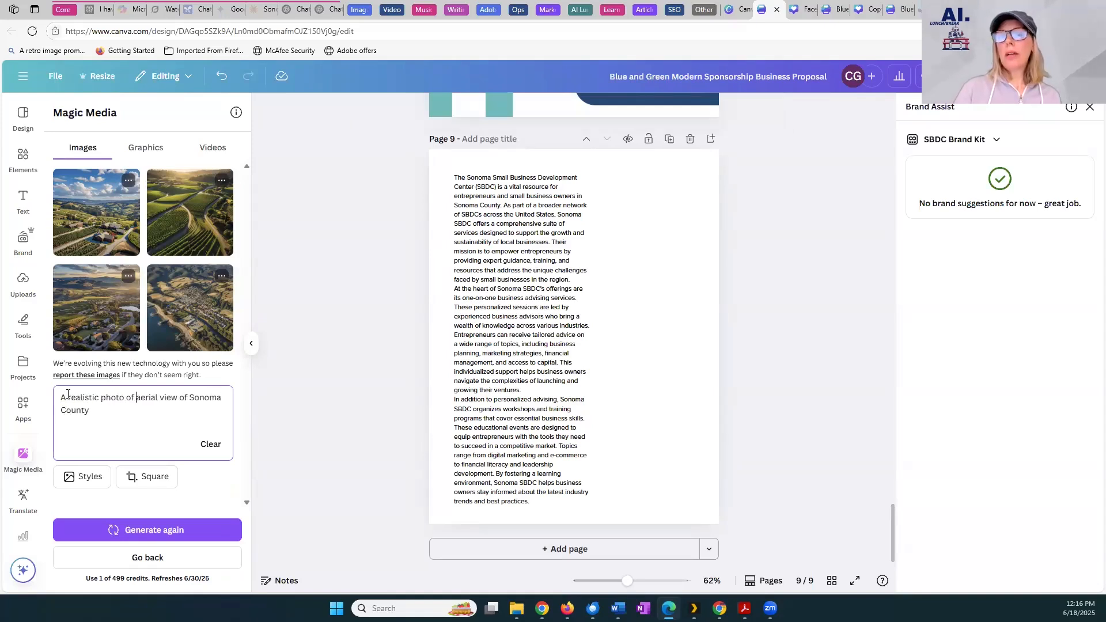
{"action": "left_click", "coordinate": [189, 529]}
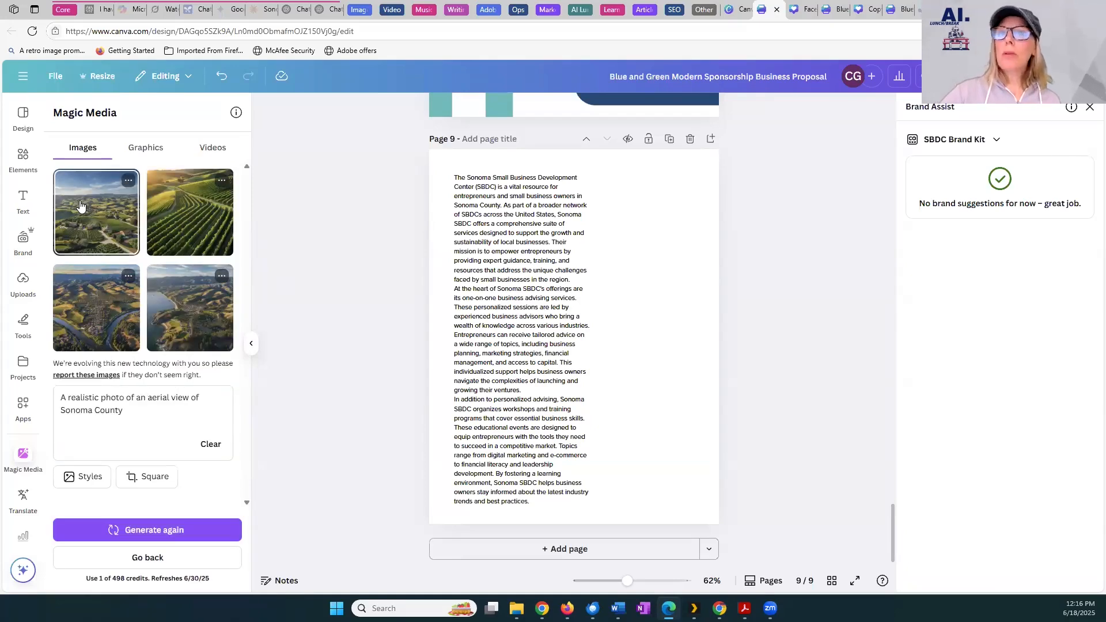
{"action": "left_click", "coordinate": [96, 212]}
{"action": "left_click_drag", "start_coordinate": [603, 369], "coordinate": [650, 458]}
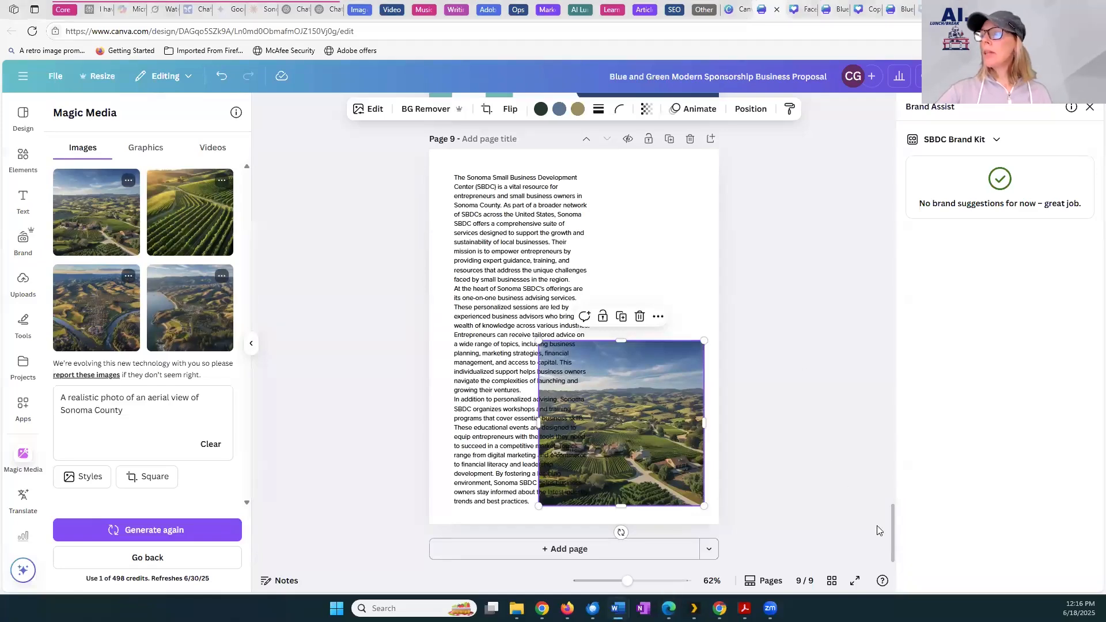
Remove the background from the two-person photo on the Contact Us page, undoing and redoing the removal to compare
{"action": "left_click_drag", "start_coordinate": [890, 533], "coordinate": [891, 492]}
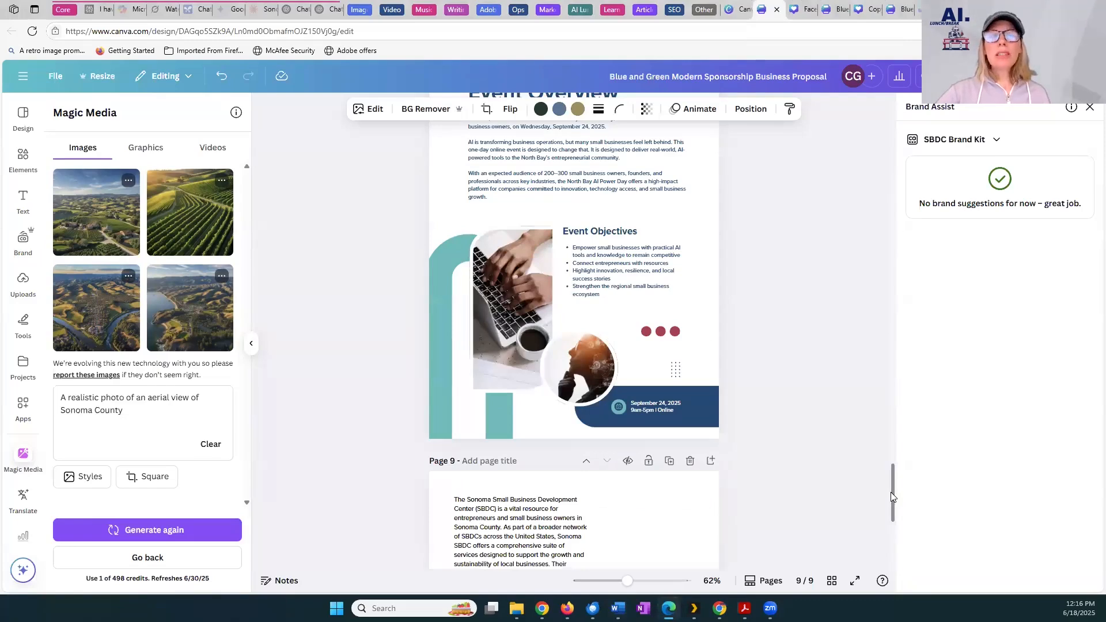
{"action": "left_click_drag", "start_coordinate": [891, 492], "coordinate": [890, 421]}
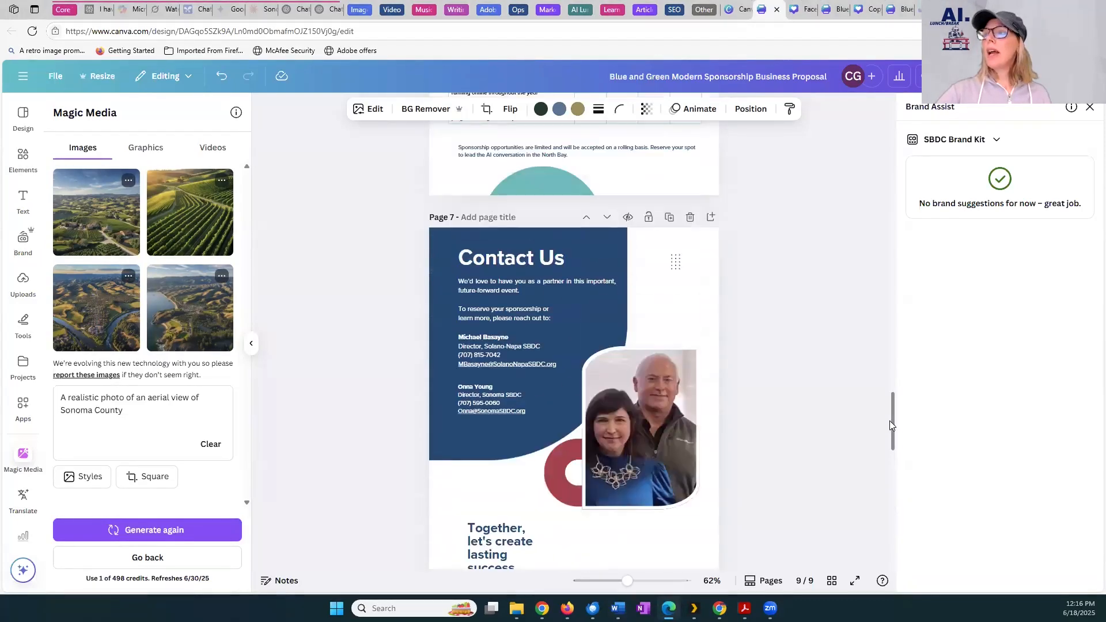
{"action": "left_click", "coordinate": [658, 459]}
{"action": "double_click", "coordinate": [658, 458]}
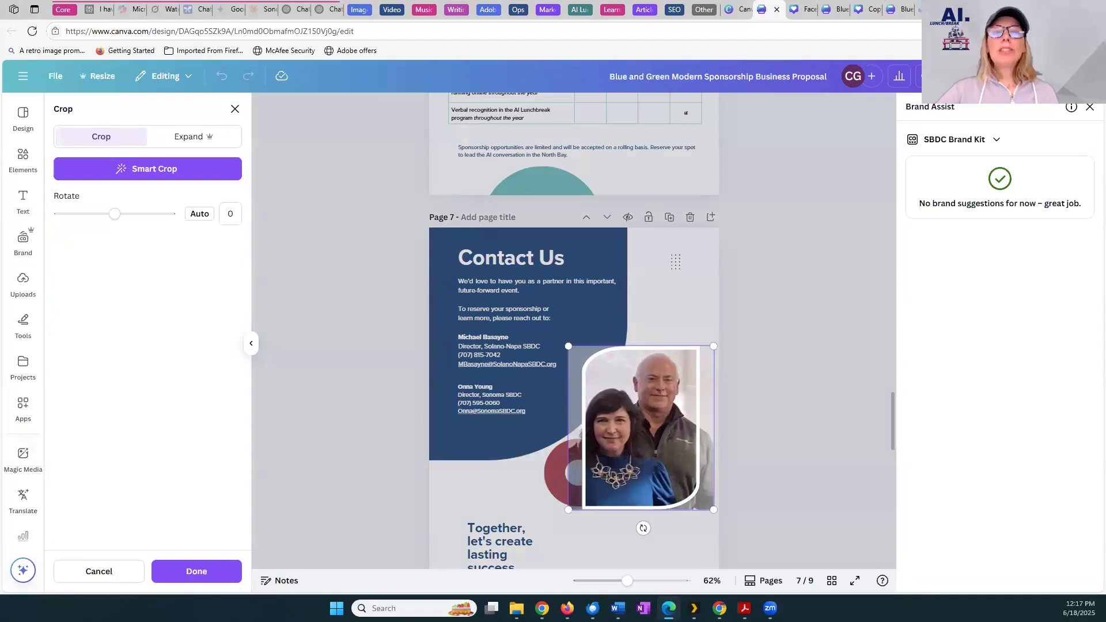
{"action": "double_click", "coordinate": [642, 459]}
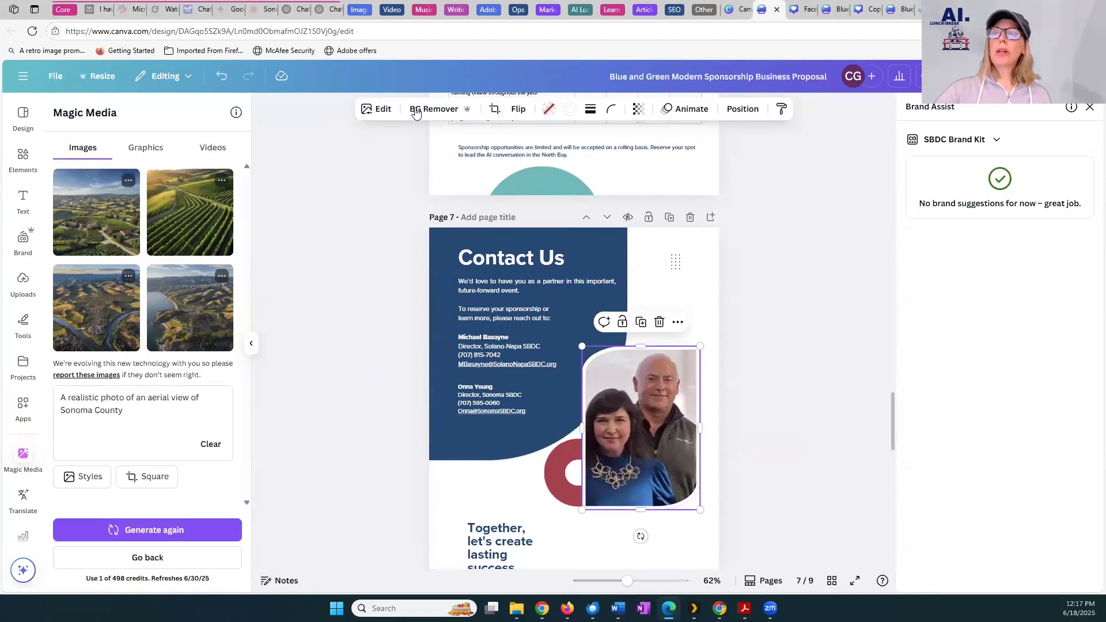
{"action": "left_click", "coordinate": [454, 114]}
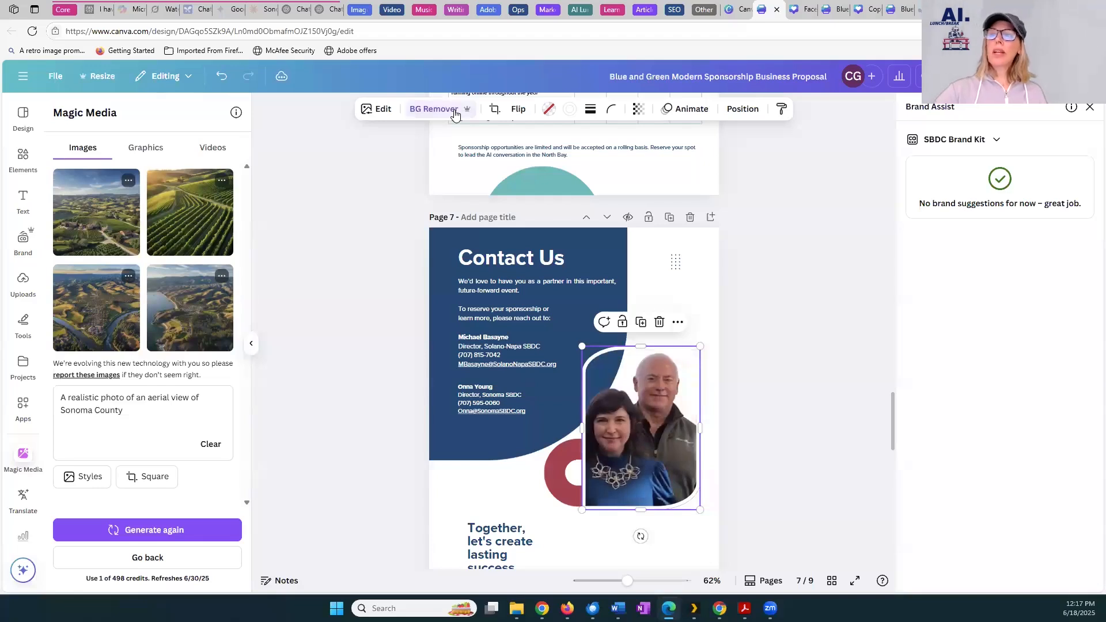
{"action": "left_click", "coordinate": [746, 487]}
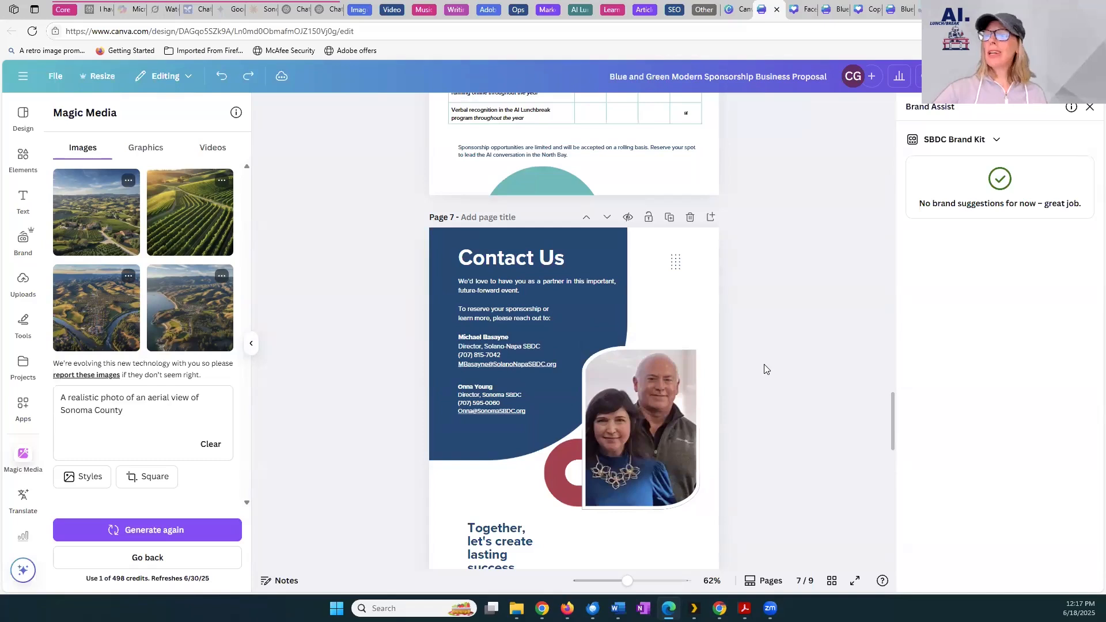
{"action": "key", "text": "ctrl+y"}
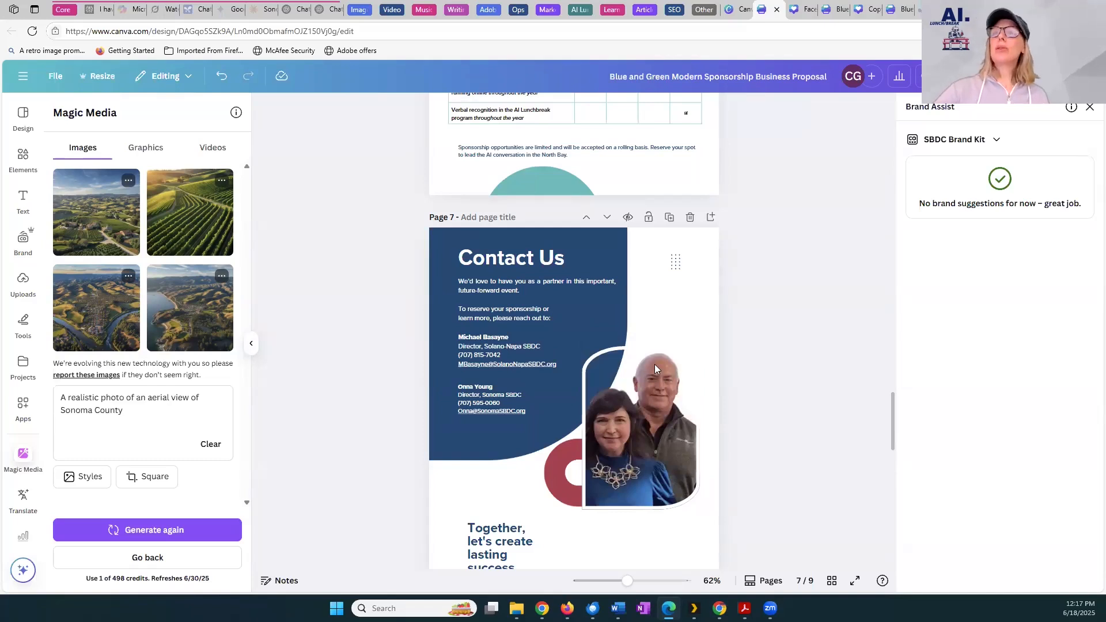
{"action": "left_click", "coordinate": [627, 376]}
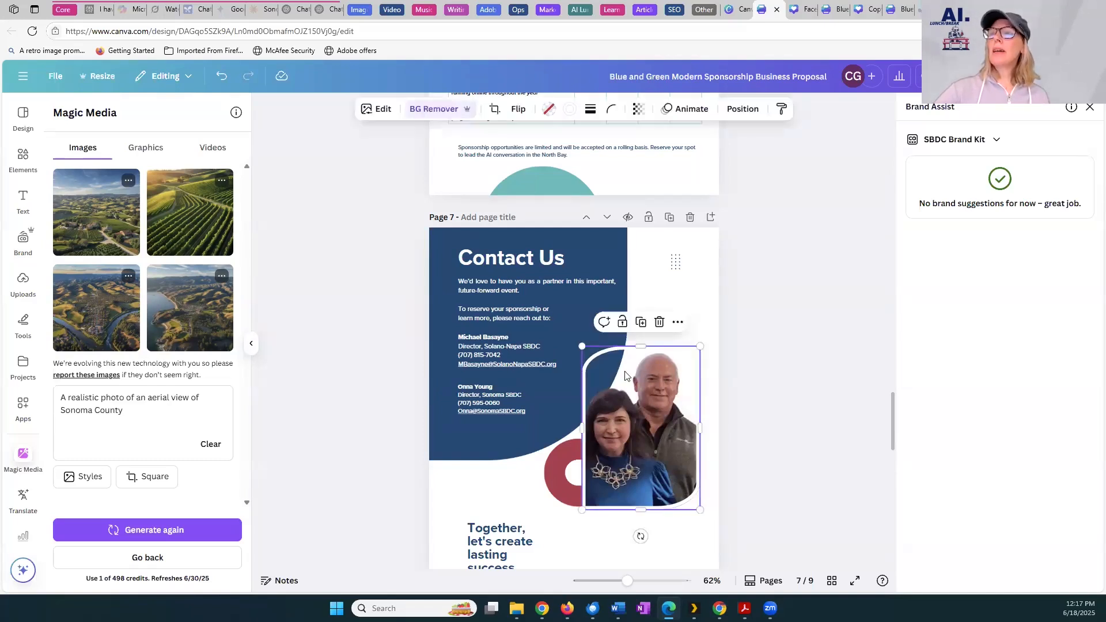
{"action": "double_click", "coordinate": [625, 375]}
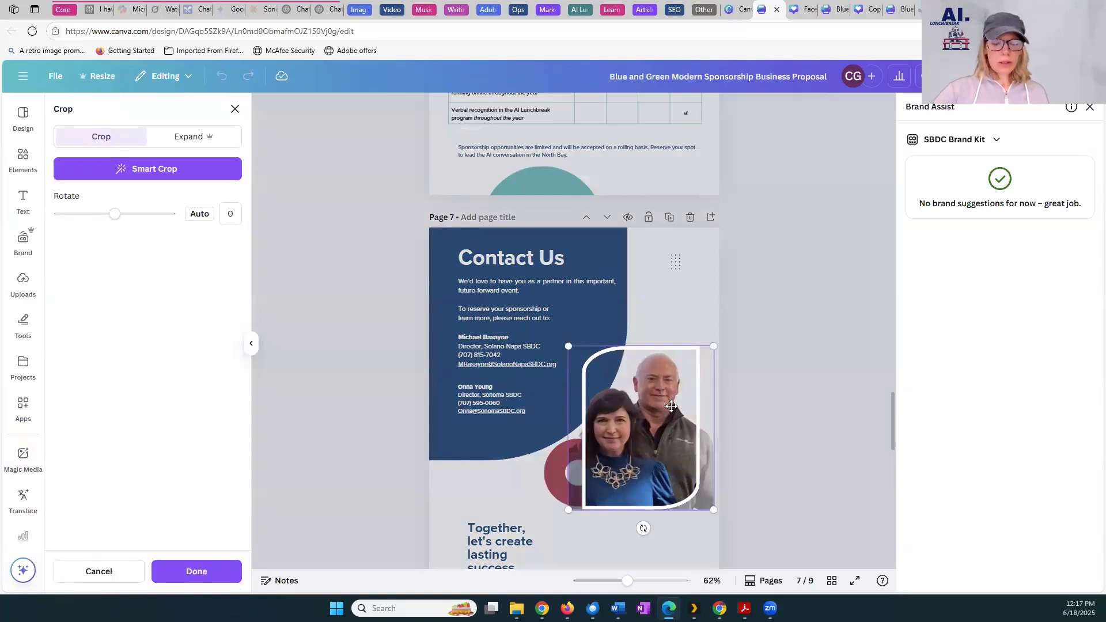
{"action": "left_click", "coordinate": [815, 367]}
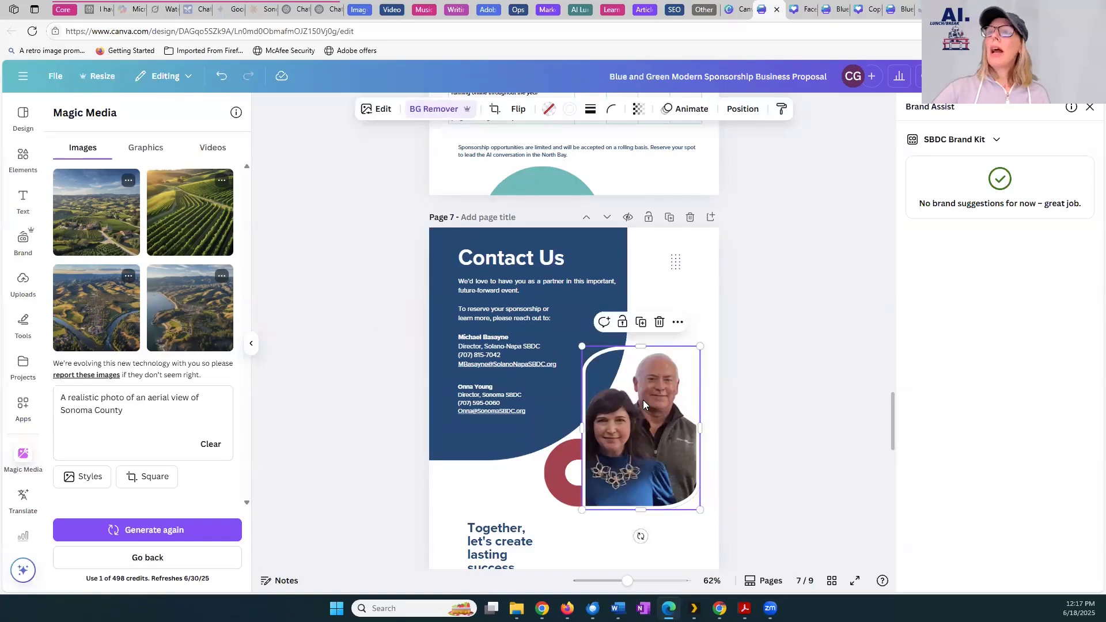
{"action": "left_click", "coordinate": [382, 111]}
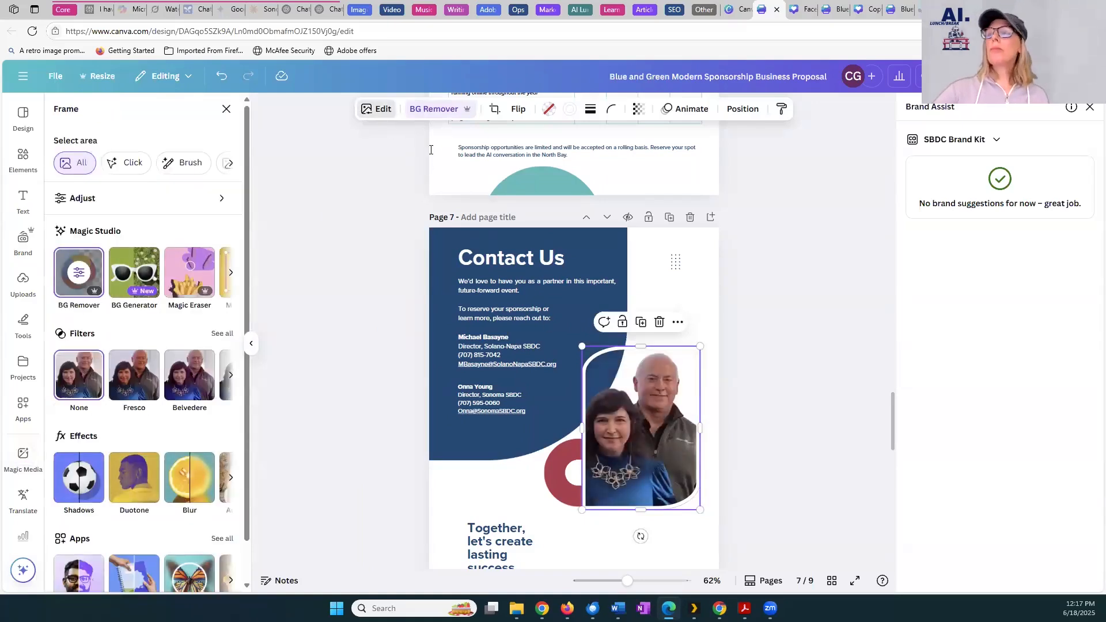
{"action": "double_click", "coordinate": [636, 411]}
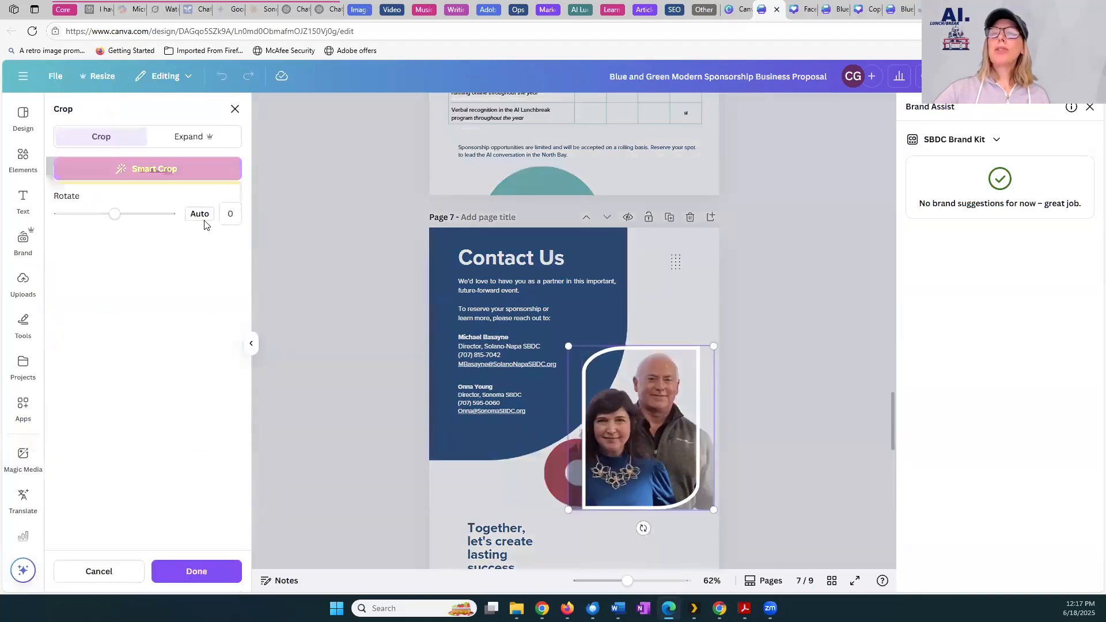
{"action": "left_click", "coordinate": [601, 224]}
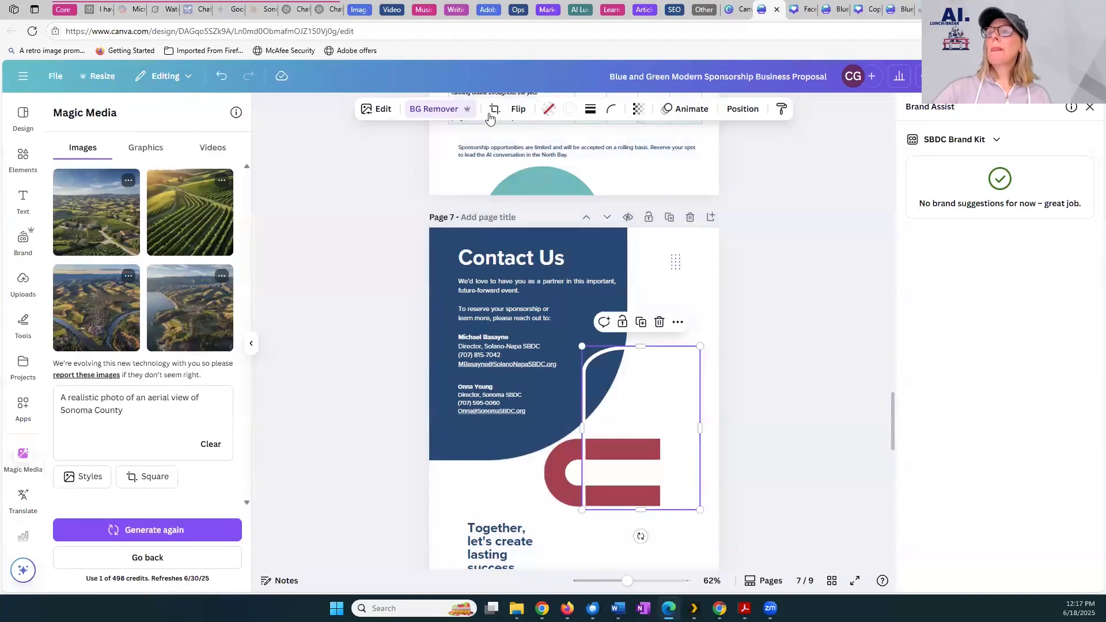
Generate new backgrounds for the two-person photo on the Contact Us page from the prompt "Background of Sonoma County rolling hills"
{"action": "left_click", "coordinate": [381, 110]}
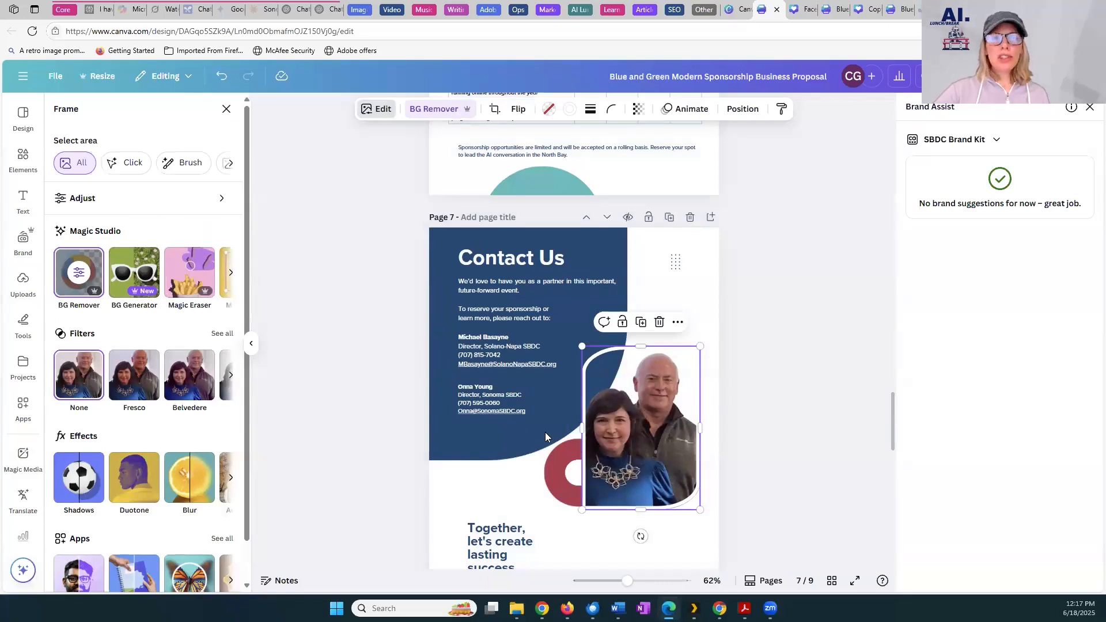
{"action": "left_click", "coordinate": [133, 272]}
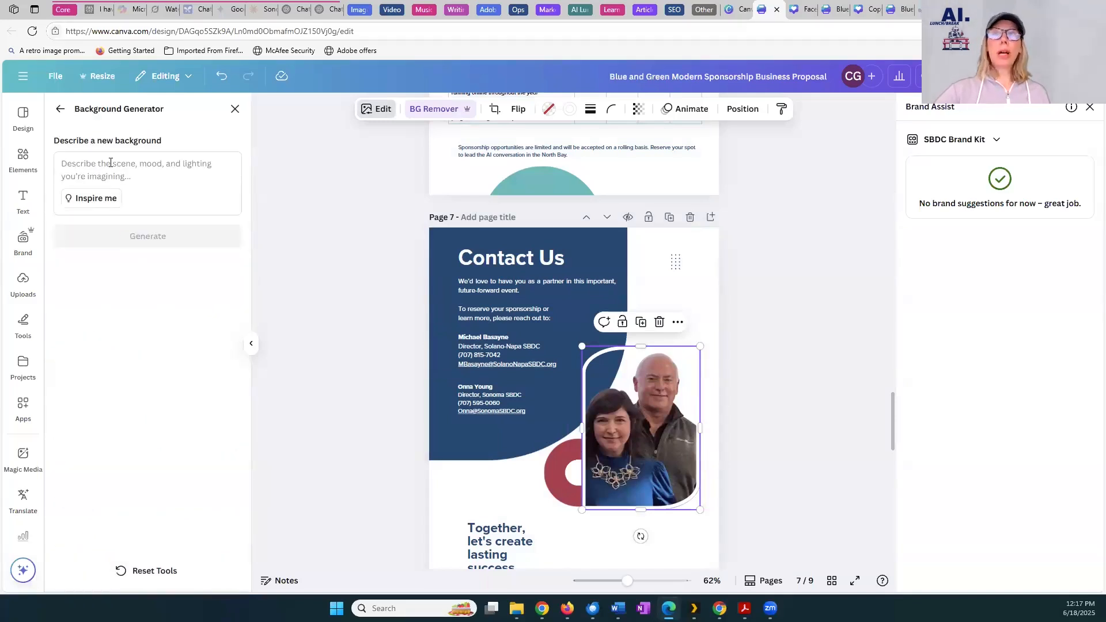
{"action": "key", "text": "alt+Tab"}
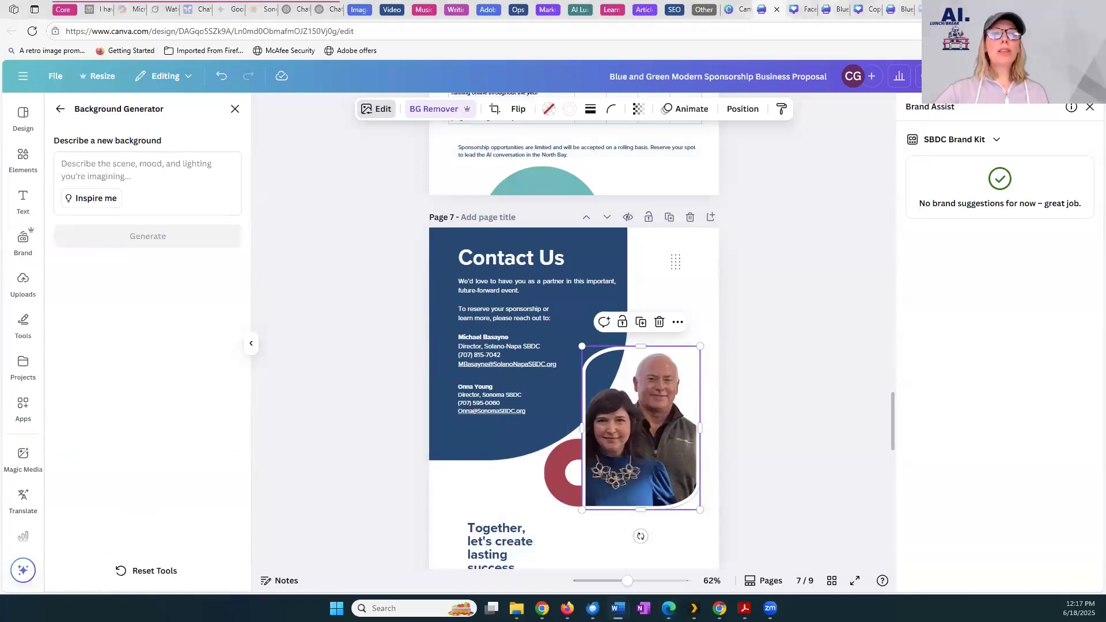
{"action": "left_click", "coordinate": [140, 155]}
{"action": "type", "text": "Background of Sonoma County rolling hills"}
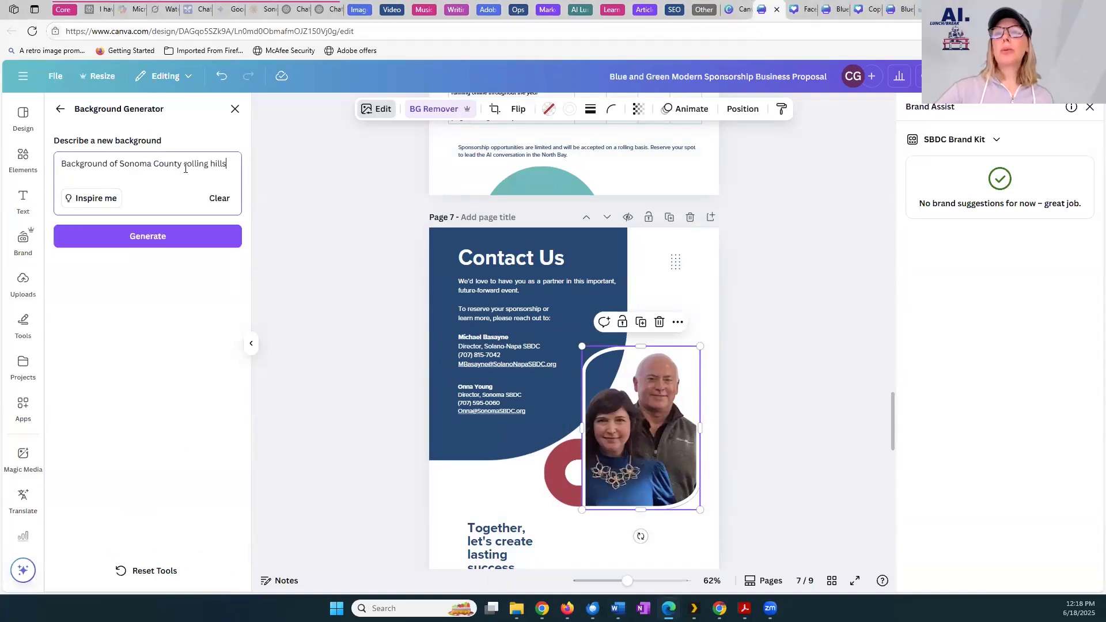
{"action": "left_click", "coordinate": [164, 245]}
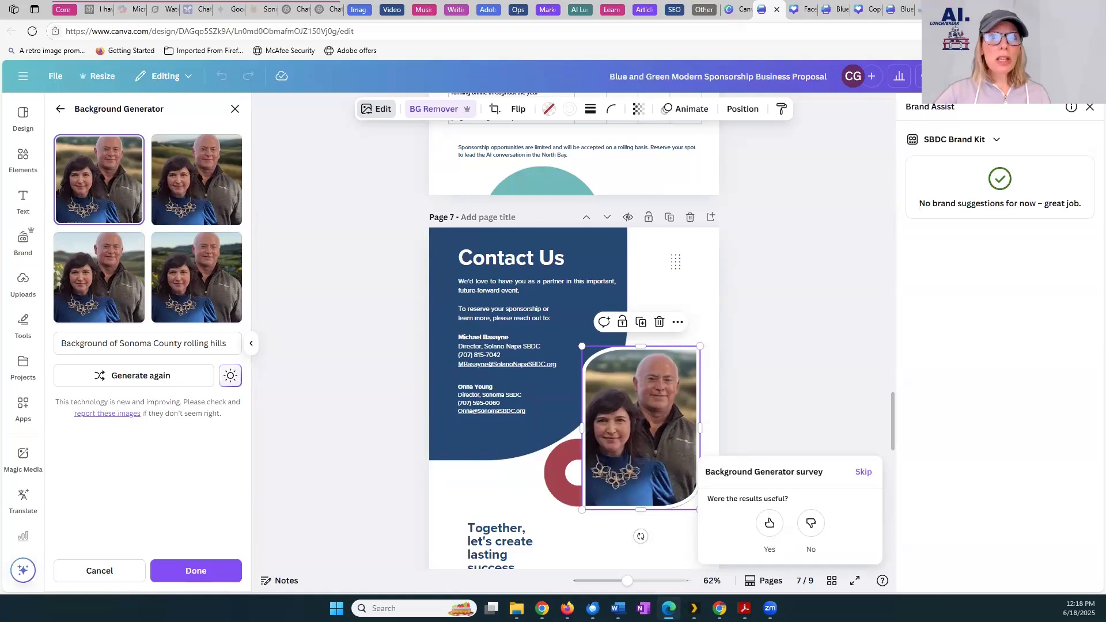
Compare the generated backgrounds on the Contact Us photo, keep the third one with the white flowers, and skip the survey
{"action": "left_click", "coordinate": [203, 209]}
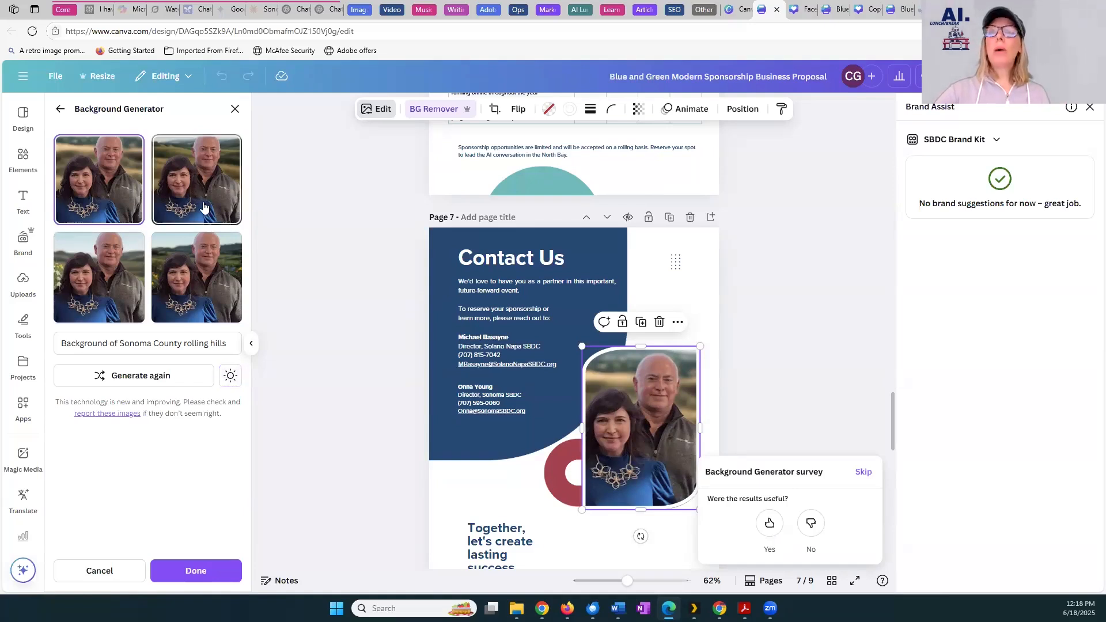
{"action": "left_click", "coordinate": [196, 276]}
{"action": "left_click", "coordinate": [81, 277]}
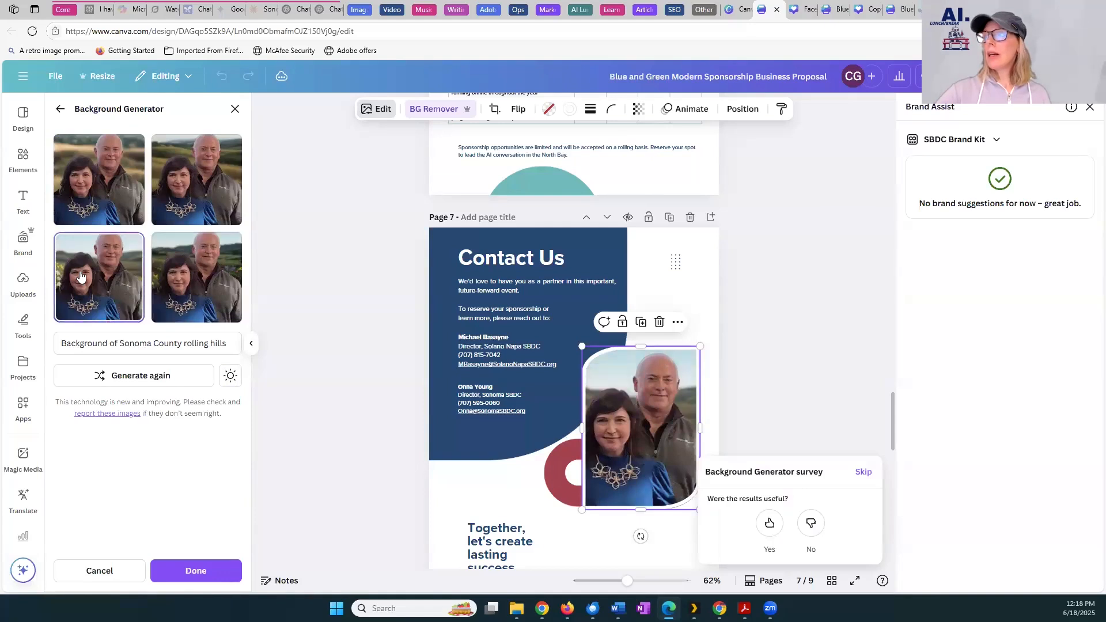
{"action": "left_click", "coordinate": [131, 196]}
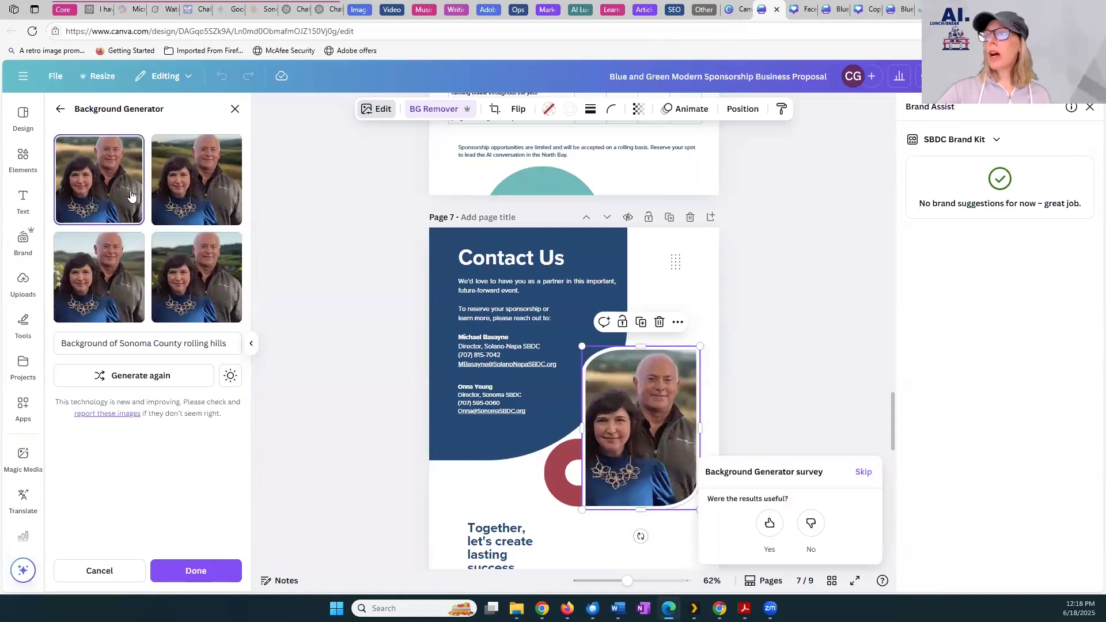
{"action": "left_click", "coordinate": [190, 194]}
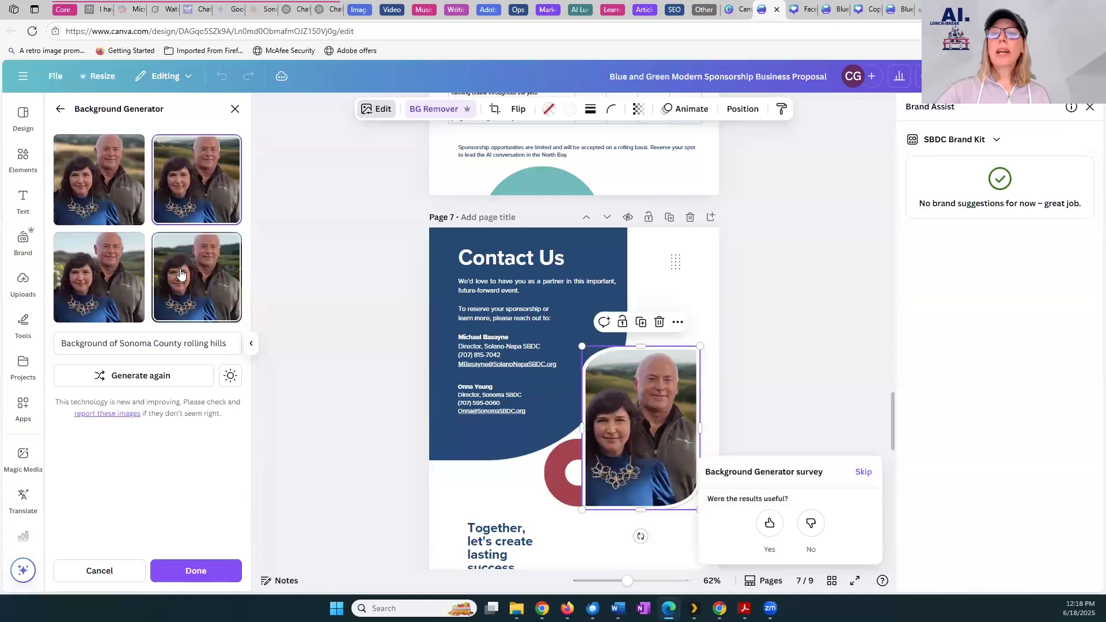
{"action": "left_click", "coordinate": [106, 291]}
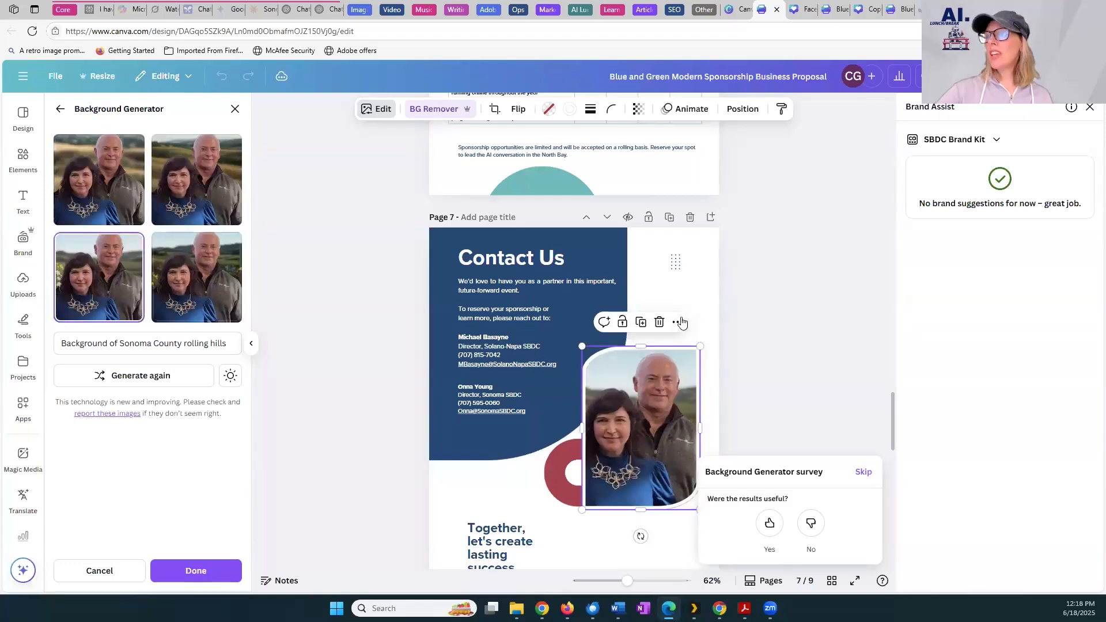
{"action": "left_click", "coordinate": [741, 321]}
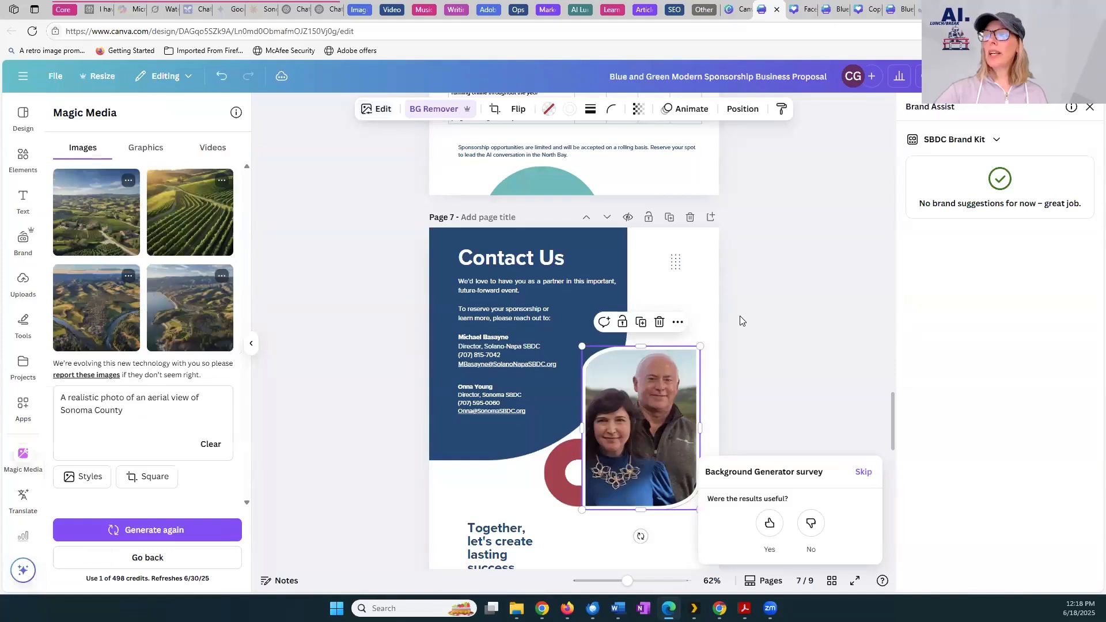
{"action": "left_click", "coordinate": [866, 473]}
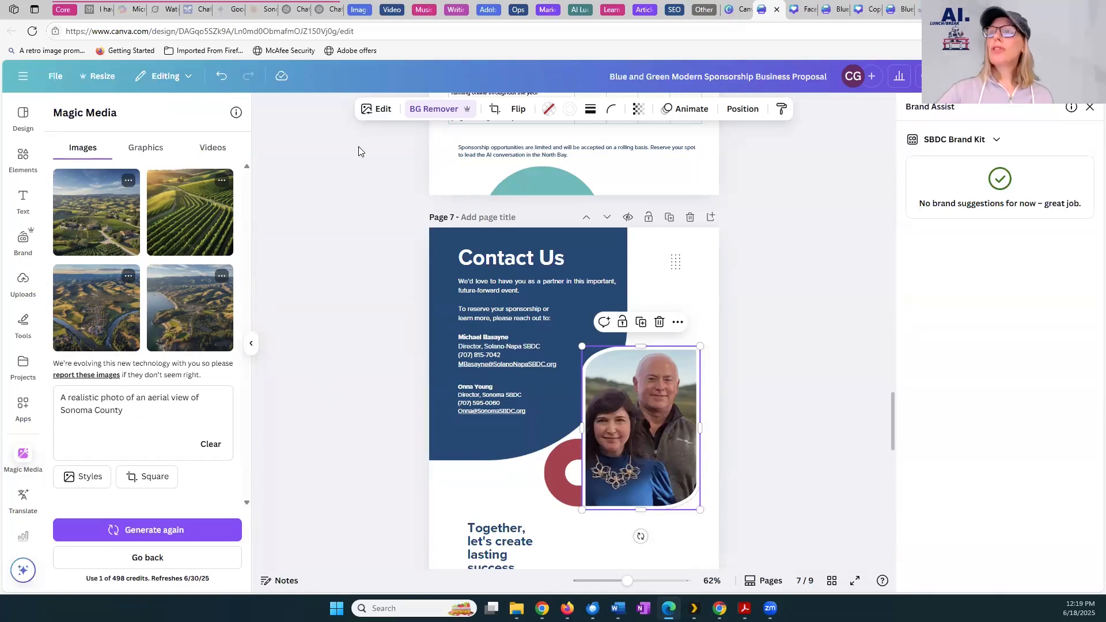
Try marking the man's eyes in the Contact Us photo for Magic Edit with a size 16 brush
{"action": "left_click", "coordinate": [378, 112]}
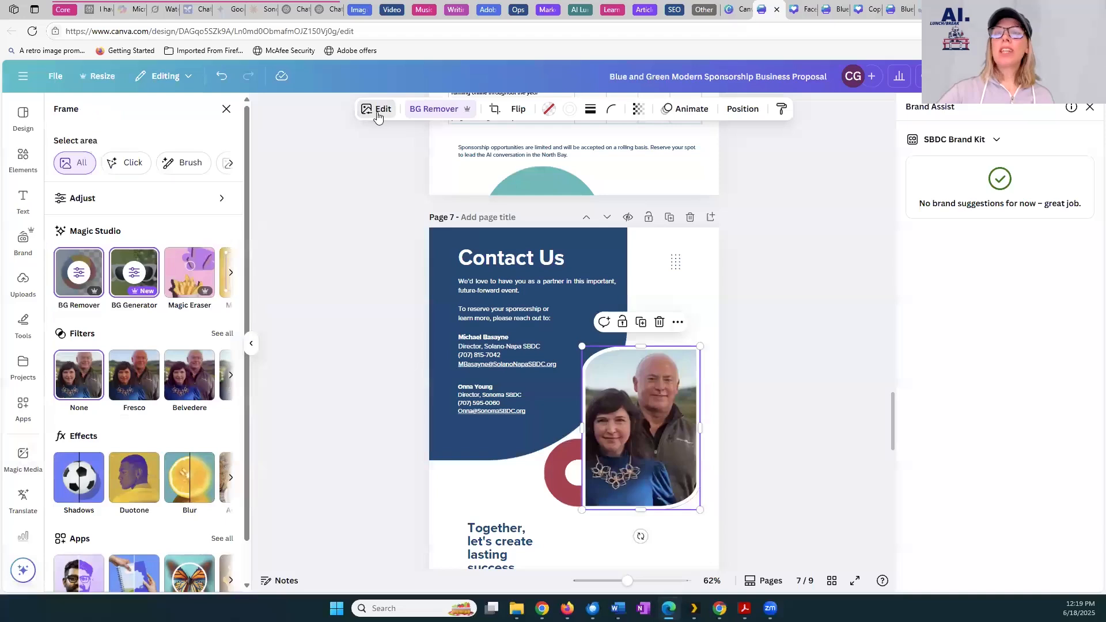
{"action": "left_click", "coordinate": [233, 275]}
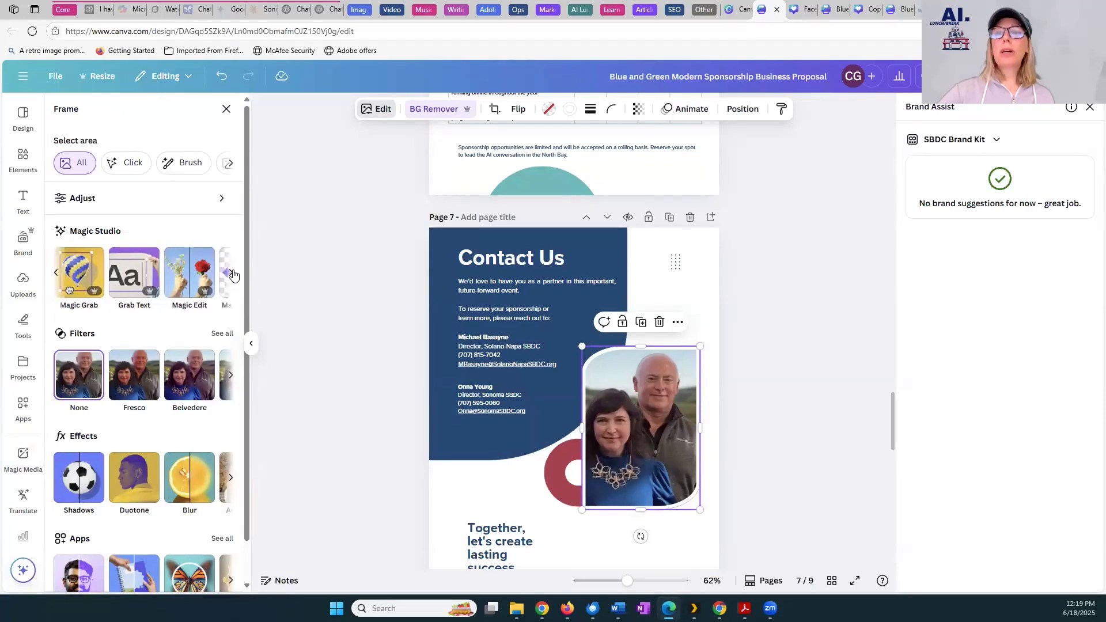
{"action": "left_click", "coordinate": [185, 285]}
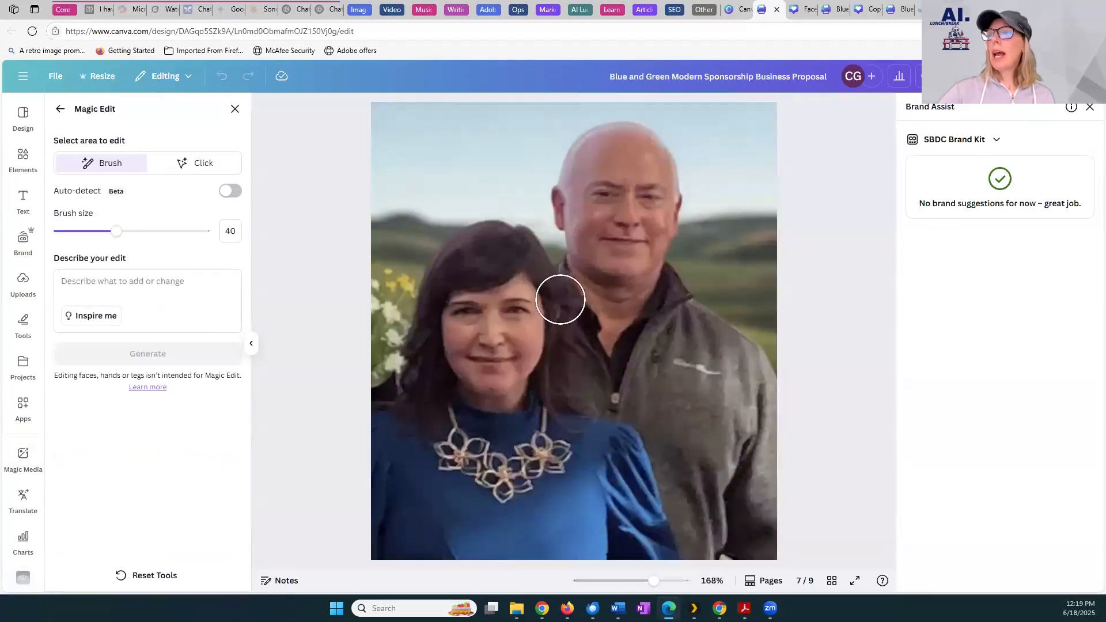
{"action": "left_click_drag", "start_coordinate": [115, 231], "coordinate": [81, 233]}
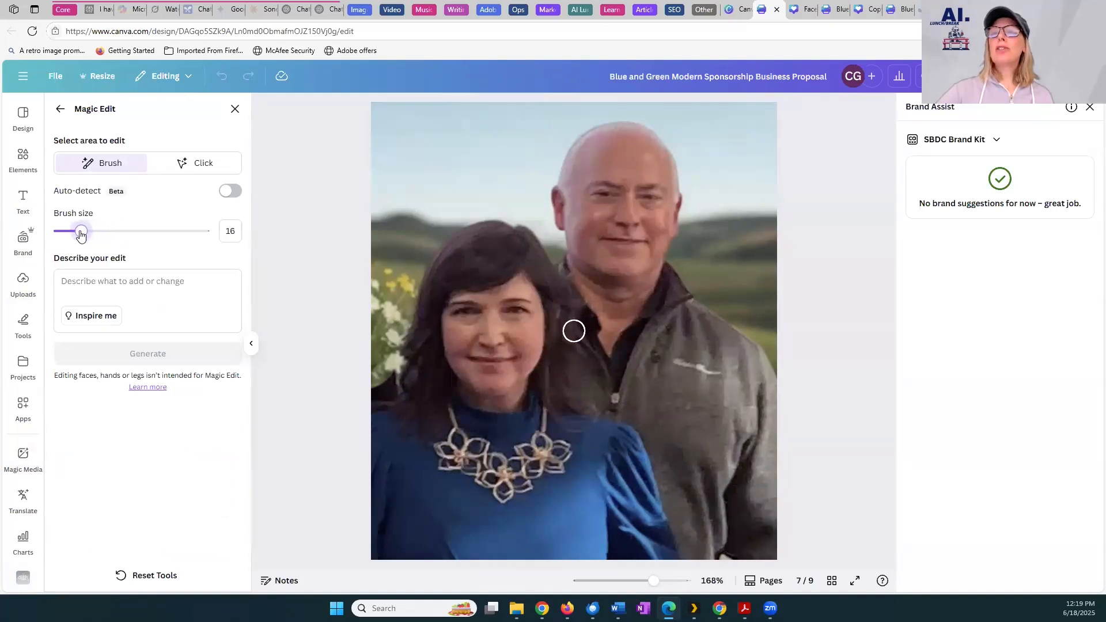
{"action": "left_click_drag", "start_coordinate": [594, 191], "coordinate": [638, 191]}
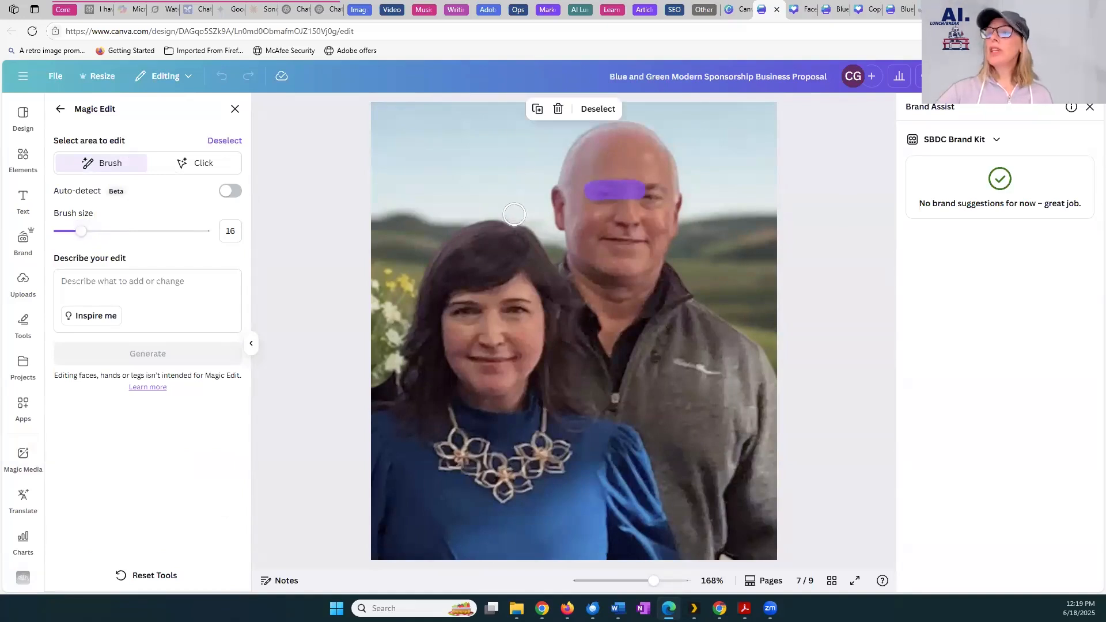
{"action": "left_click", "coordinate": [235, 110]}
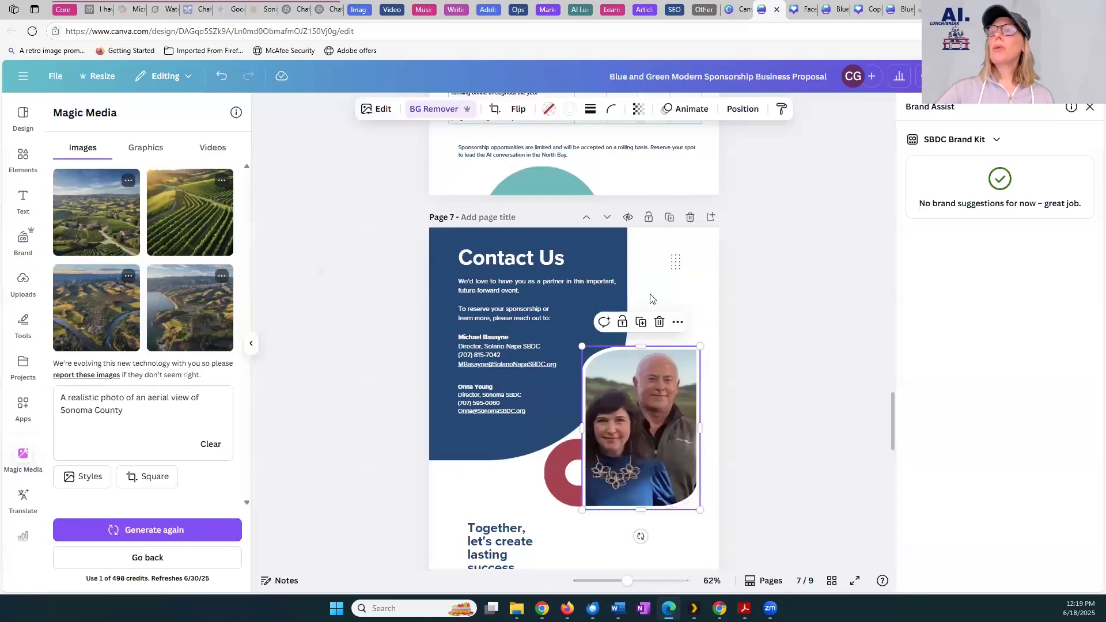
{"action": "left_click_drag", "start_coordinate": [897, 412], "coordinate": [898, 109]}
{"action": "double_click", "coordinate": [675, 339]}
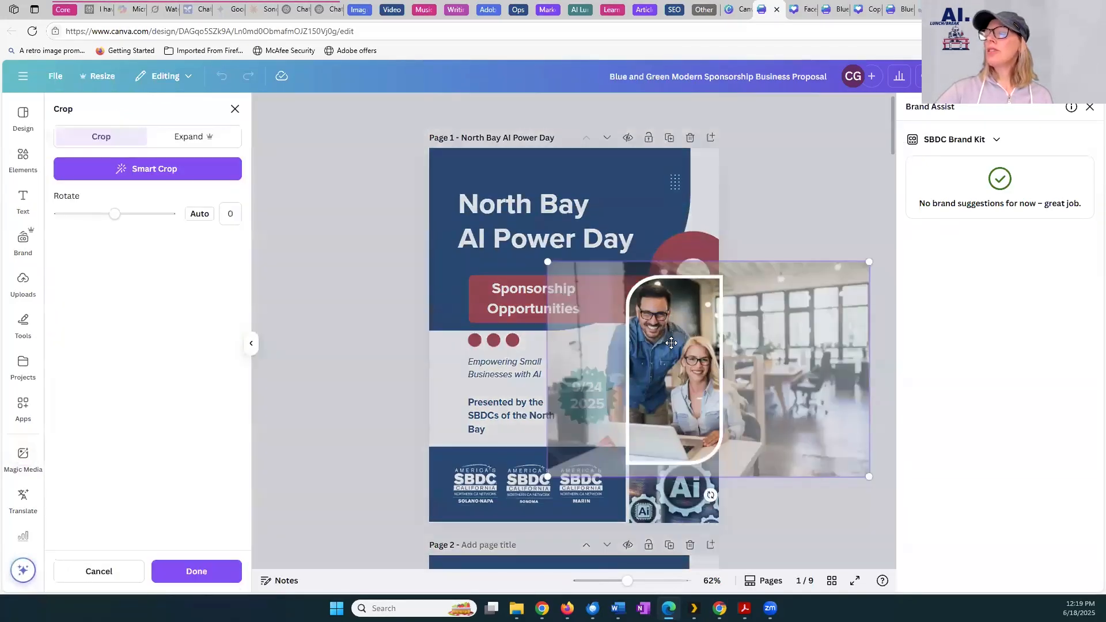
{"action": "double_click", "coordinate": [667, 365]}
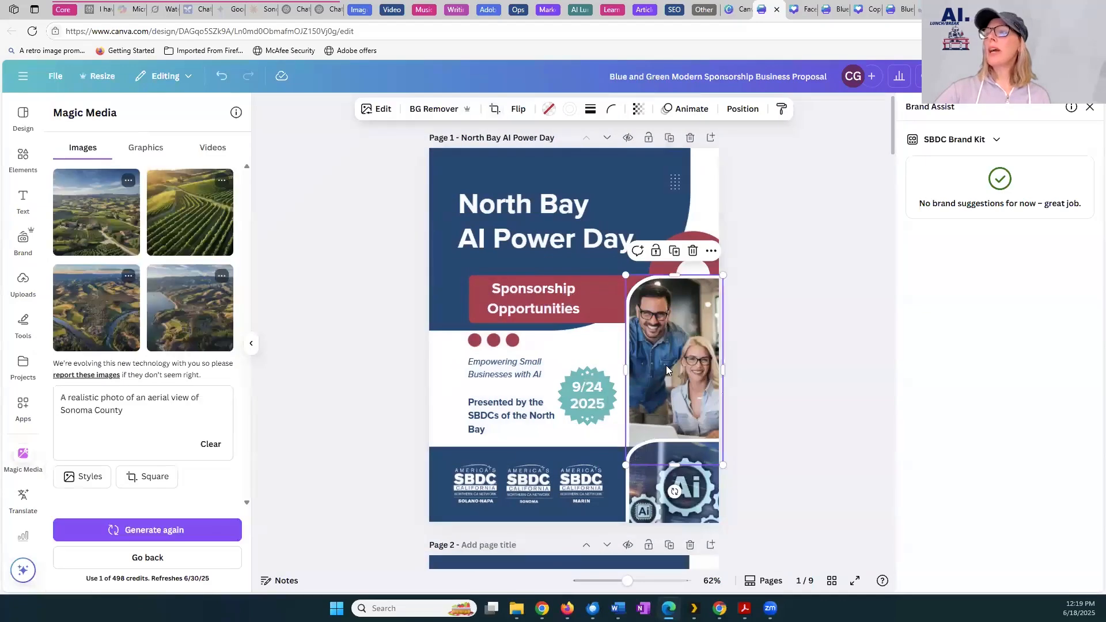
{"action": "double_click", "coordinate": [666, 365]}
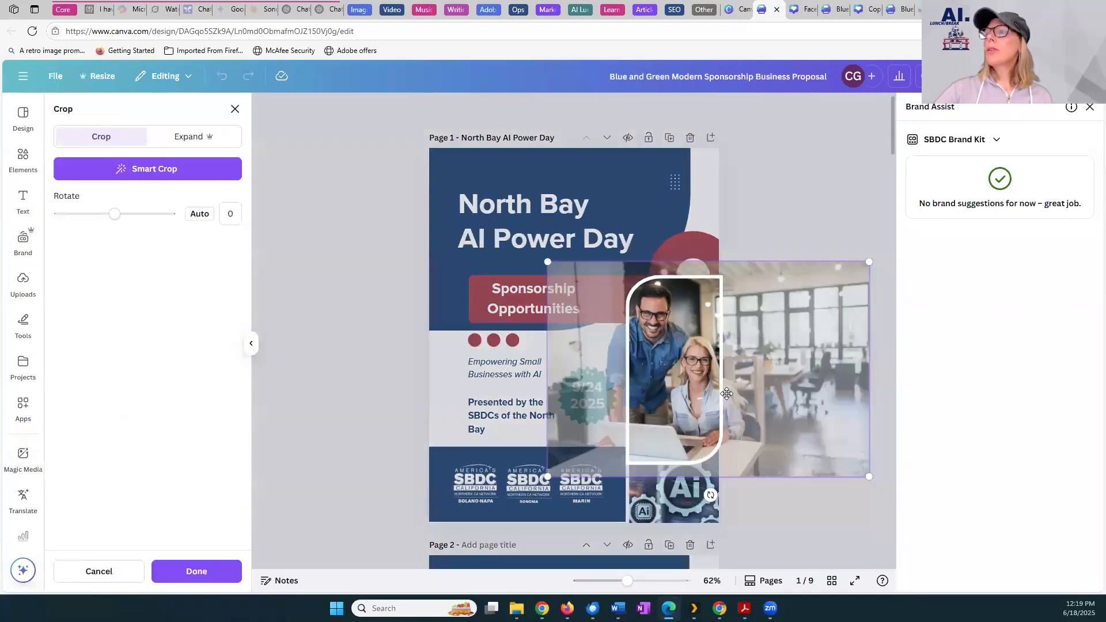
{"action": "left_click", "coordinate": [562, 163]}
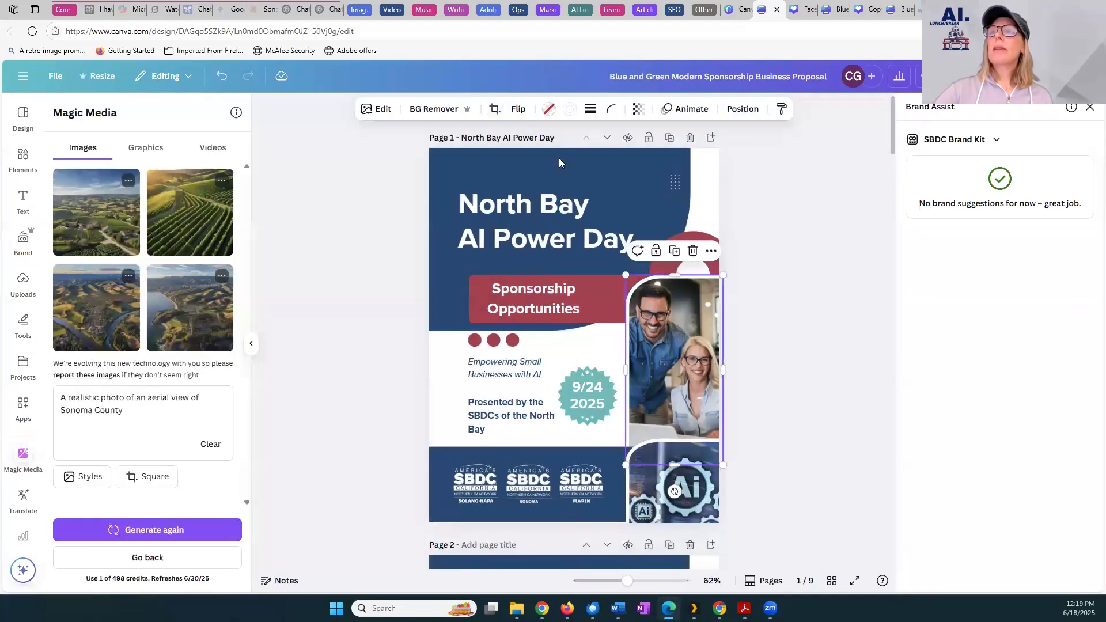
Open page 1's photo of the two people at a laptop in Magic Edit and brush over the man's glasses at size 14
{"action": "left_click", "coordinate": [383, 110]}
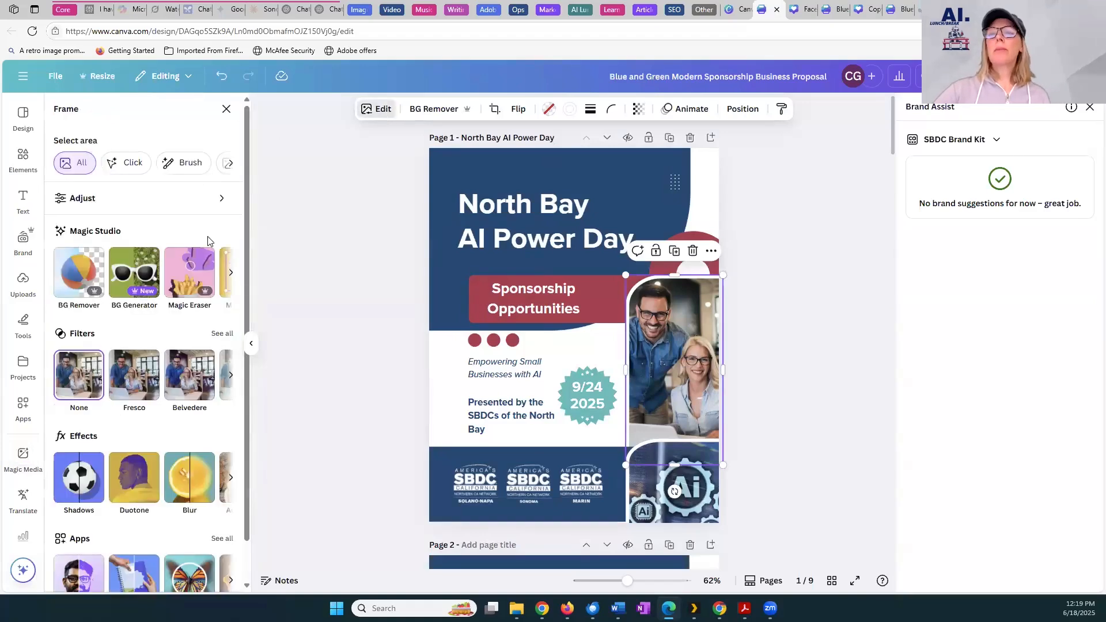
{"action": "left_click", "coordinate": [227, 279]}
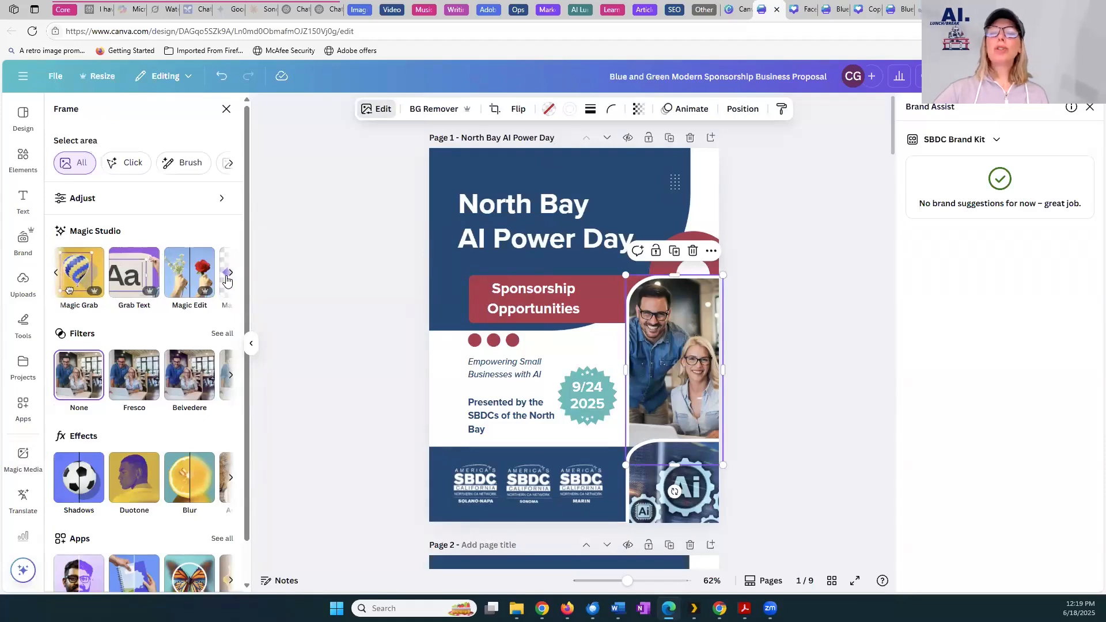
{"action": "left_click", "coordinate": [185, 273]}
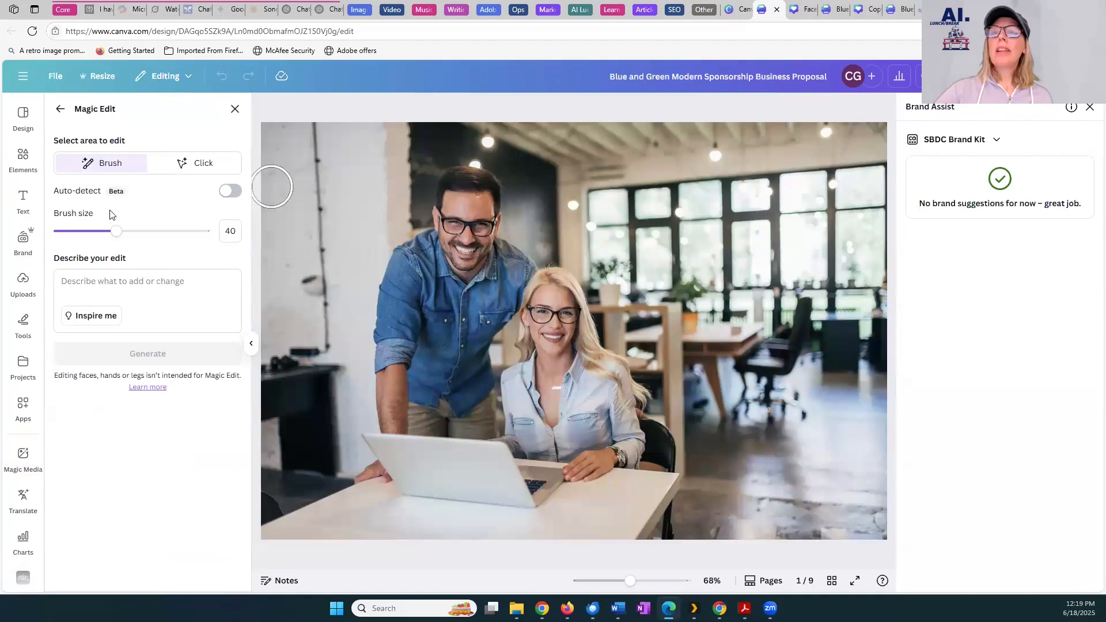
{"action": "left_click_drag", "start_coordinate": [115, 231], "coordinate": [78, 231]}
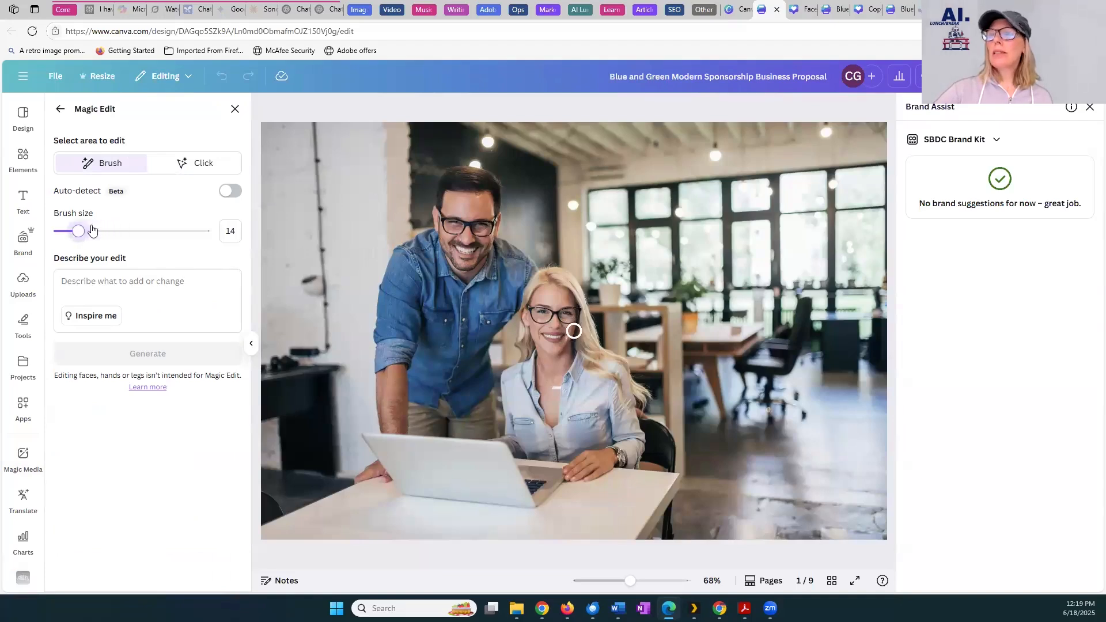
{"action": "mouse_move", "coordinate": [436, 212]}
{"action": "left_mouse_down"}
{"action": "mouse_move", "coordinate": [493, 219]}
{"action": "mouse_move", "coordinate": [489, 231]}
{"action": "mouse_move", "coordinate": [432, 234]}
{"action": "left_mouse_up"}
Try a Magic Edit on the man's brushed glasses with the prompt "Change glasses to red goggles"
{"action": "left_click", "coordinate": [141, 280]}
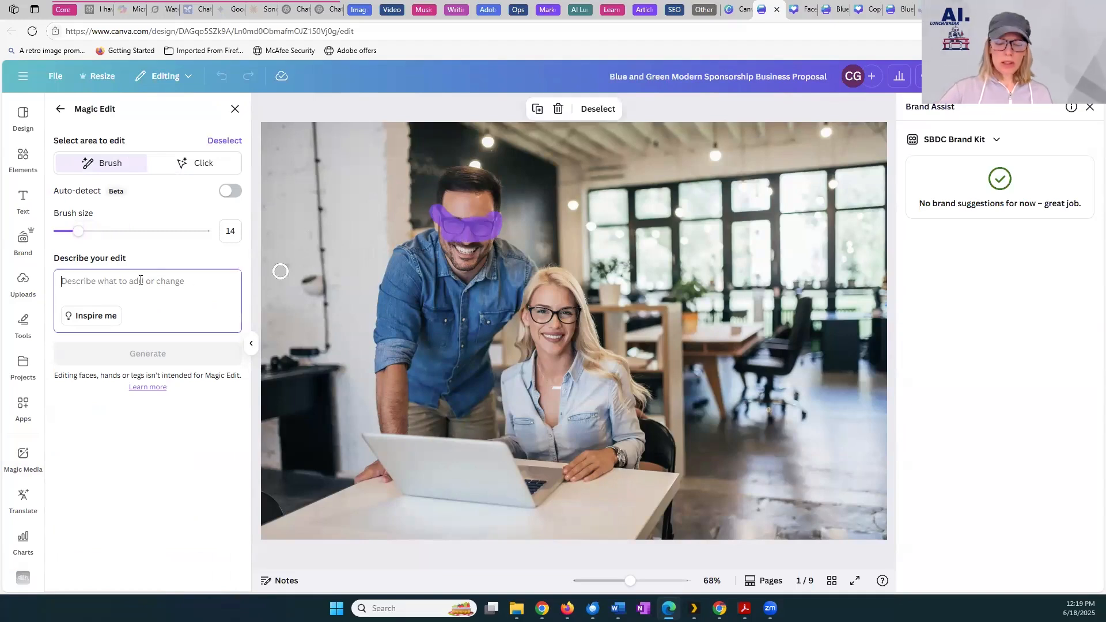
{"action": "type", "text": "Chang"}
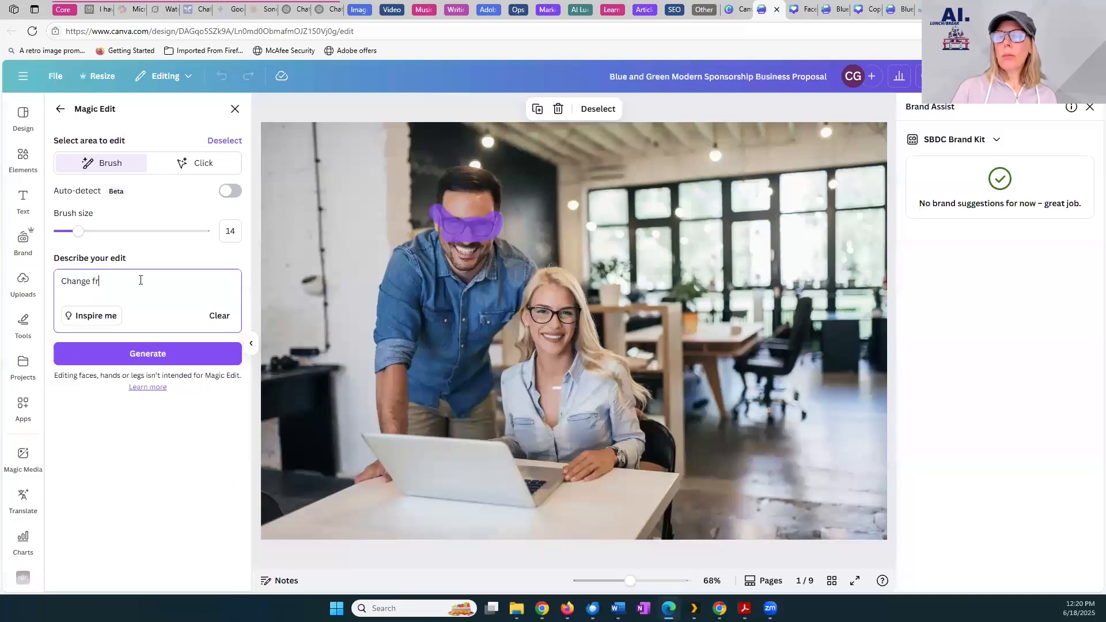
{"action": "type", "text": "e glass"}
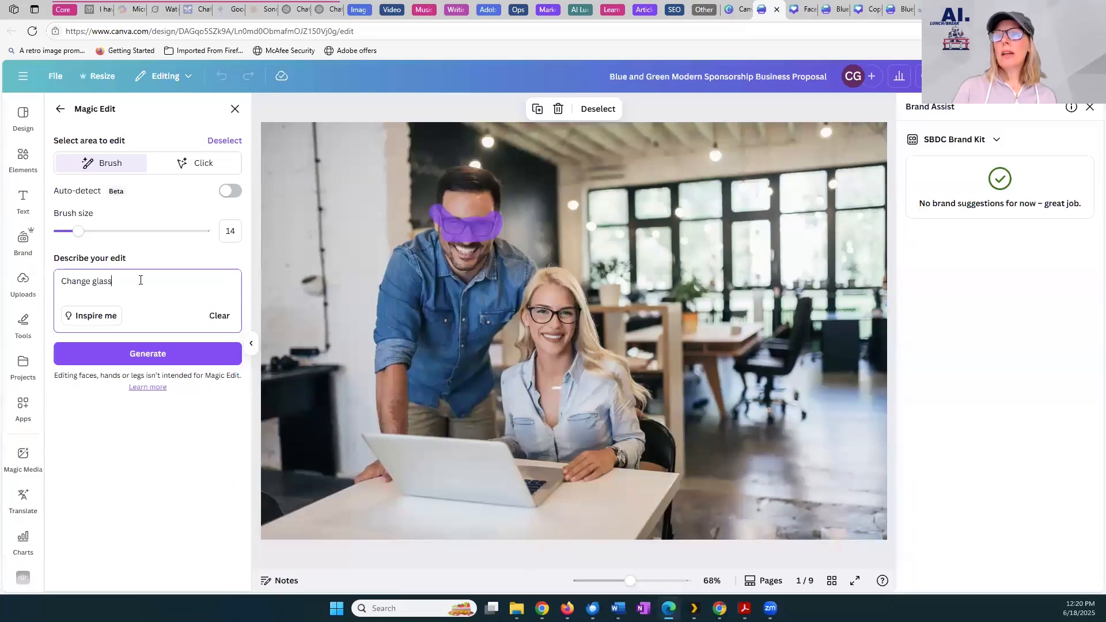
{"action": "type", "text": "es to red goggles"}
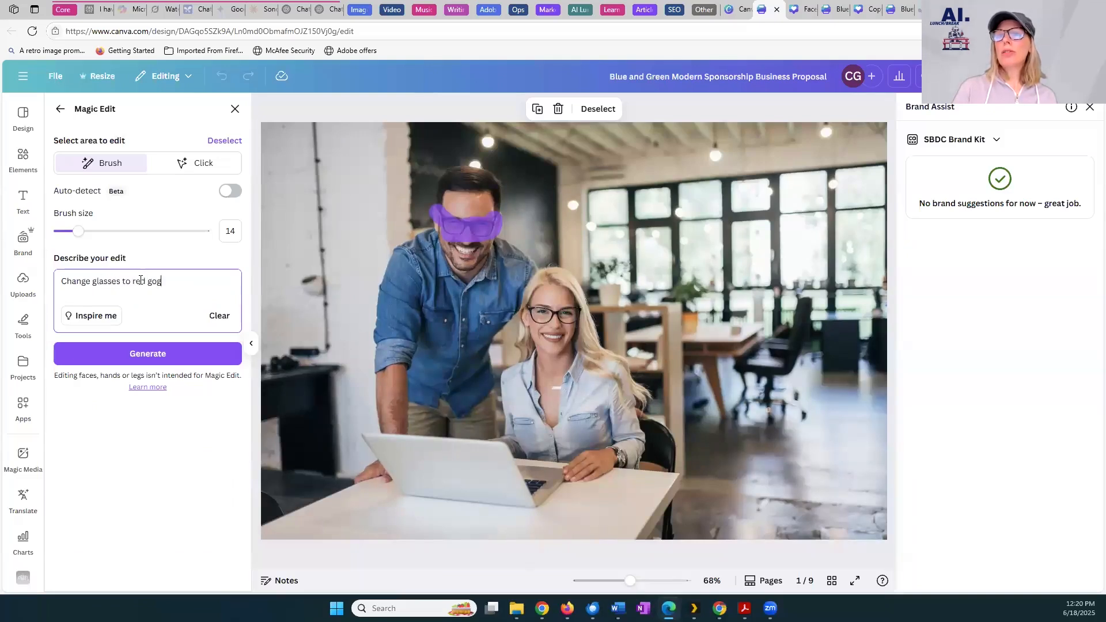
{"action": "left_click", "coordinate": [148, 354]}
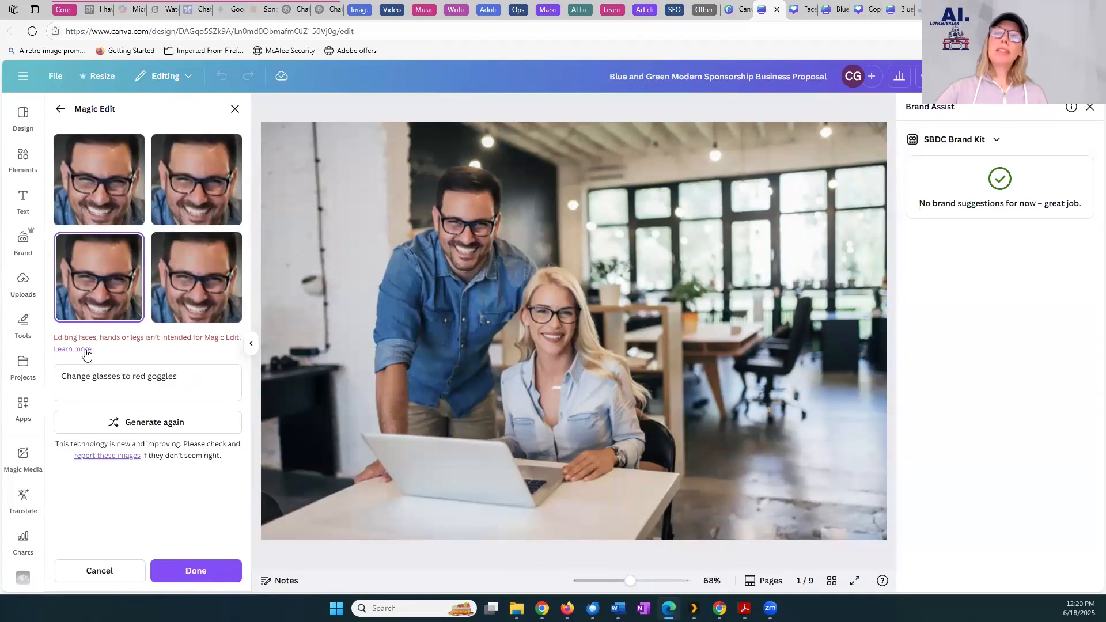
{"action": "left_click", "coordinate": [99, 572]}
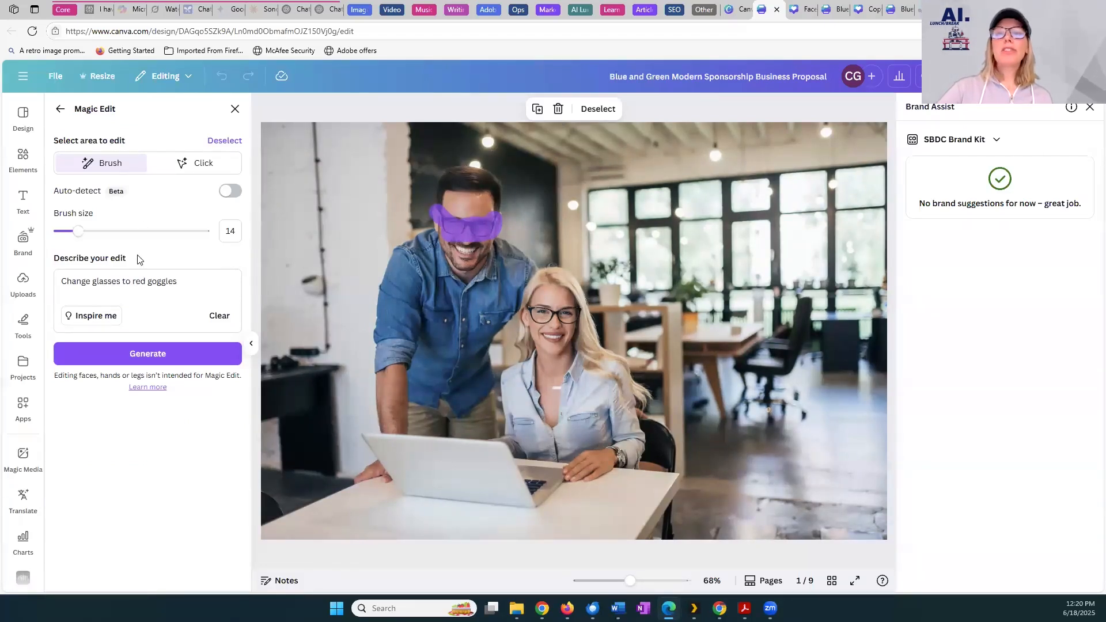
Clear the marked area and brush over the man's glasses again with a smaller brush of size 8
{"action": "left_click", "coordinate": [211, 142]}
{"action": "left_click_drag", "start_coordinate": [77, 231], "coordinate": [65, 232]}
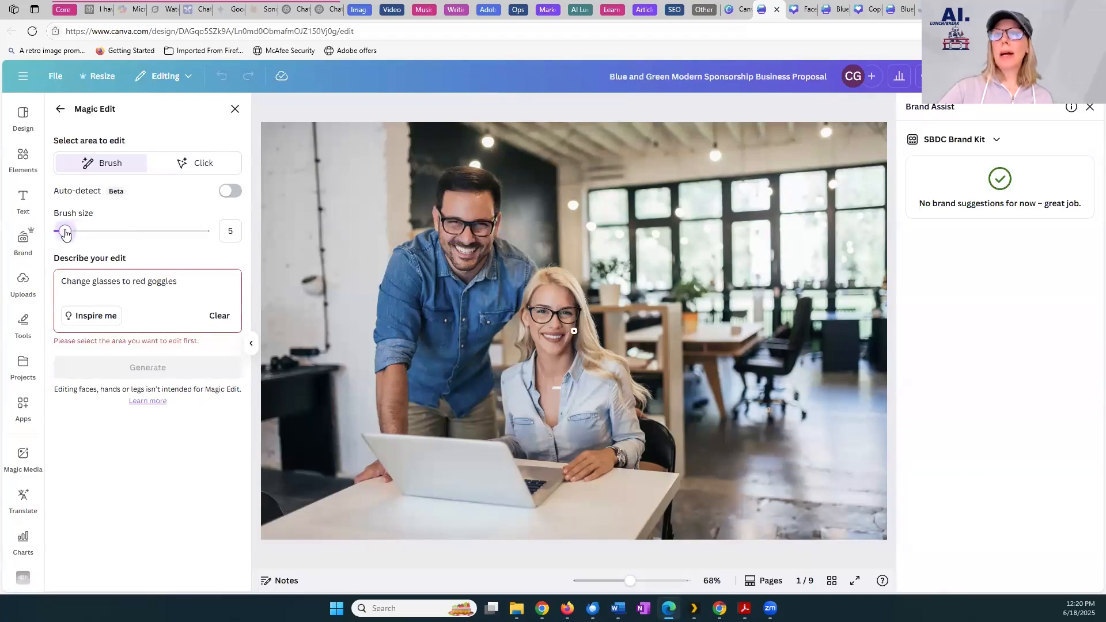
{"action": "left_click_drag", "start_coordinate": [438, 211], "coordinate": [451, 222]}
{"action": "left_click_drag", "start_coordinate": [66, 233], "coordinate": [69, 232]}
{"action": "mouse_move", "coordinate": [456, 220]}
{"action": "left_mouse_down"}
{"action": "mouse_move", "coordinate": [501, 221]}
{"action": "mouse_move", "coordinate": [489, 241]}
{"action": "mouse_move", "coordinate": [439, 223]}
{"action": "mouse_move", "coordinate": [484, 233]}
{"action": "left_mouse_up"}
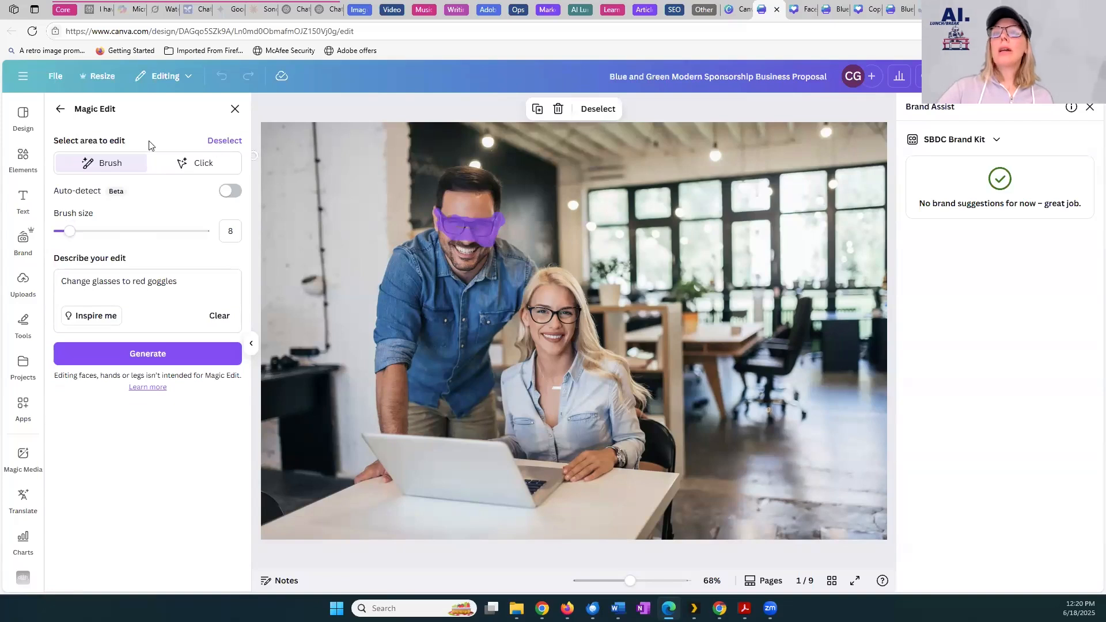
Generate the glasses edit again from the re-entered prompt "Change glasses to red goggles" and leave Magic Edit with the second result selected
{"action": "left_click", "coordinate": [218, 316]}
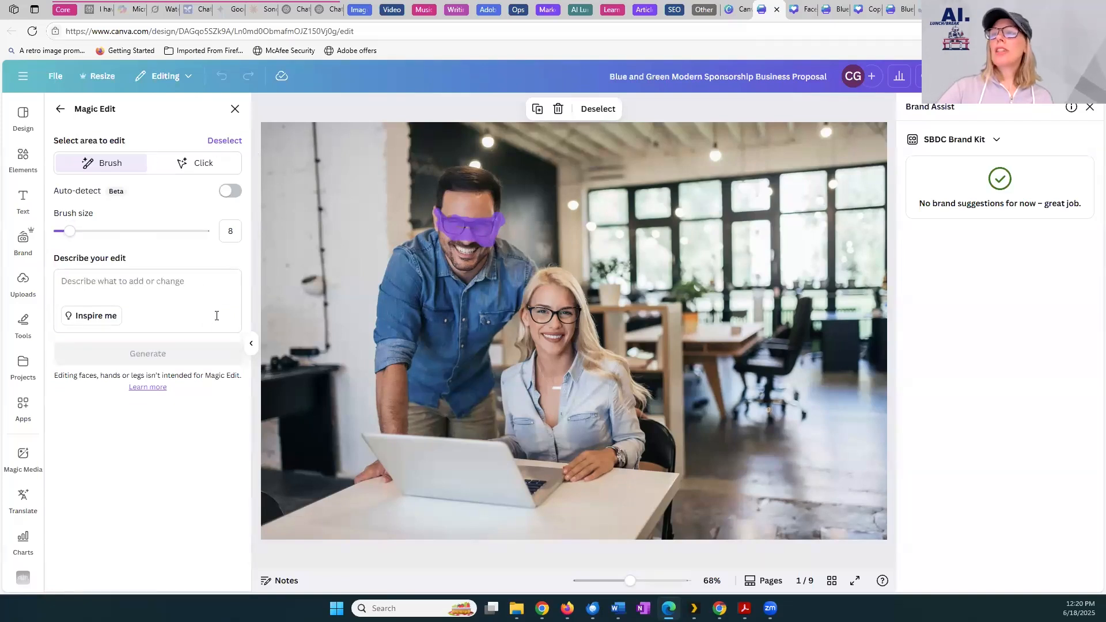
{"action": "left_click", "coordinate": [209, 292]}
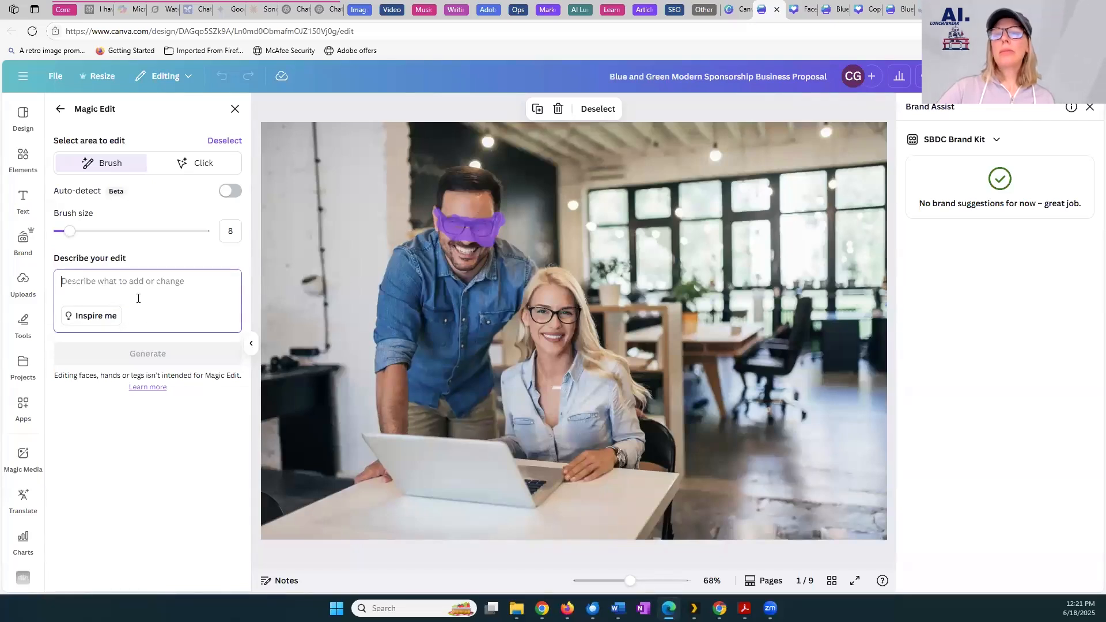
{"action": "type", "text": "Background of Sonoma County rolling hills"}
{"action": "left_click_drag", "start_coordinate": [230, 285], "coordinate": [52, 281]}
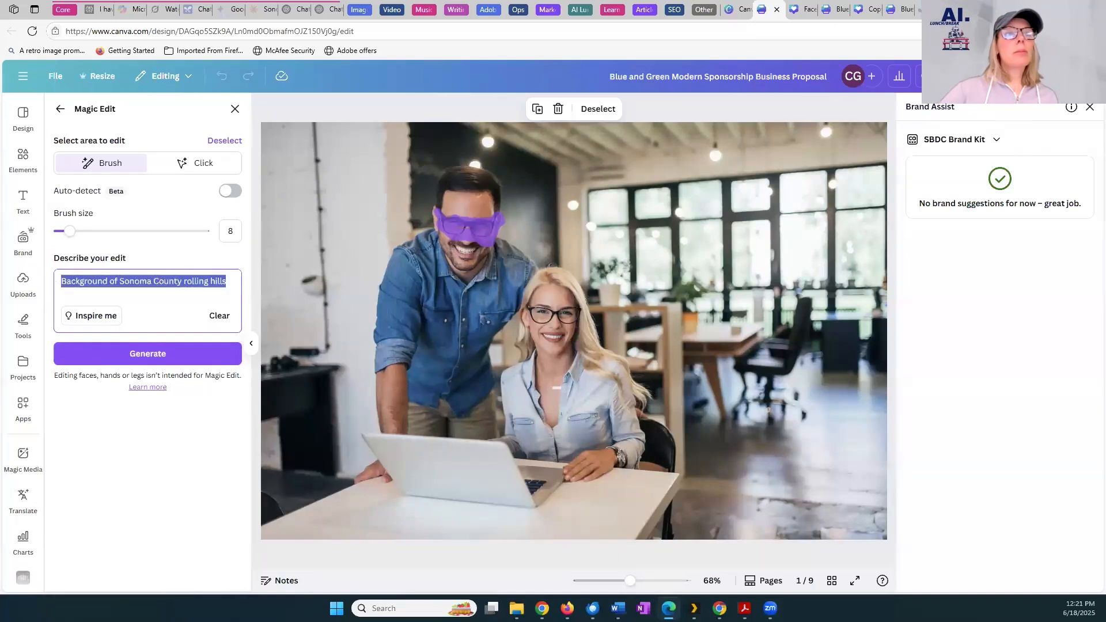
{"action": "key", "text": "alt+Tab"}
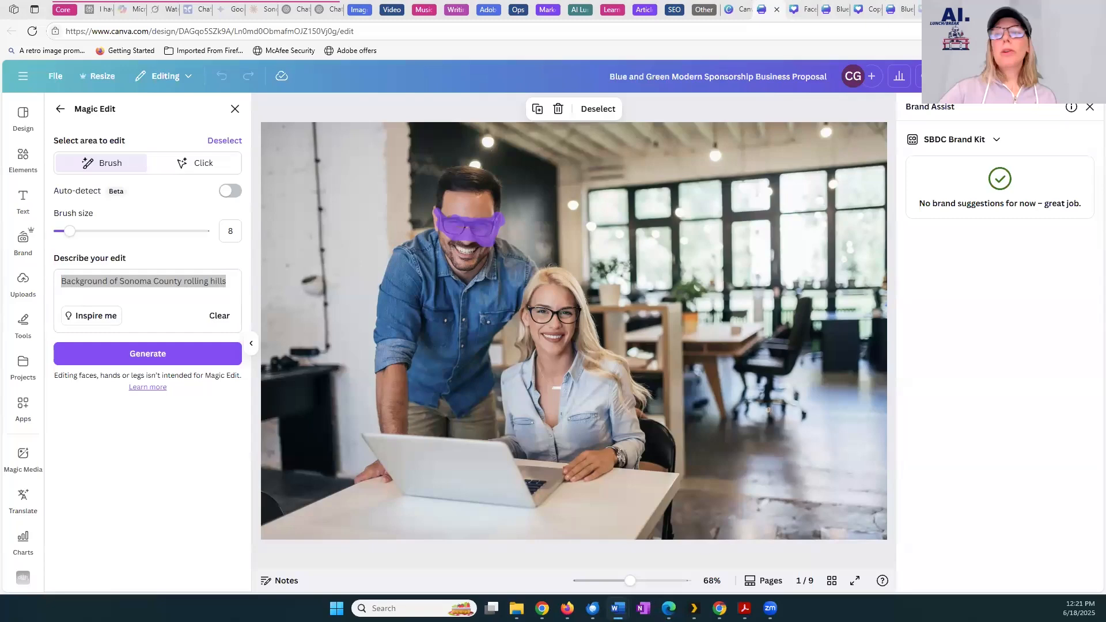
{"action": "left_click_drag", "start_coordinate": [229, 282], "coordinate": [44, 285]}
{"action": "type", "text": "Change glasses to red goggles"}
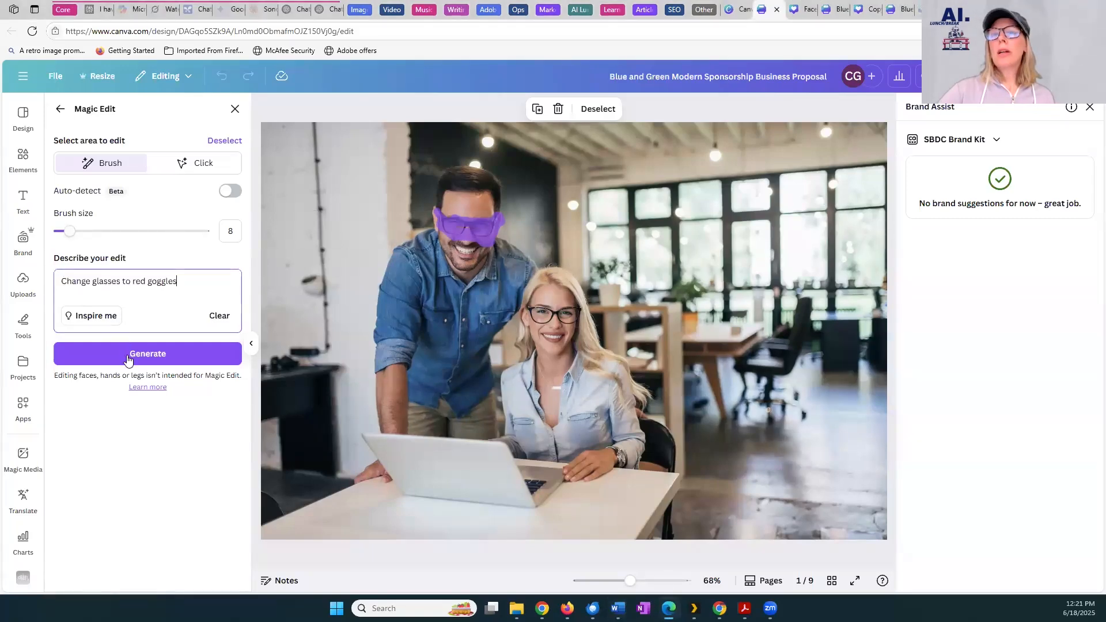
{"action": "left_click", "coordinate": [127, 354]}
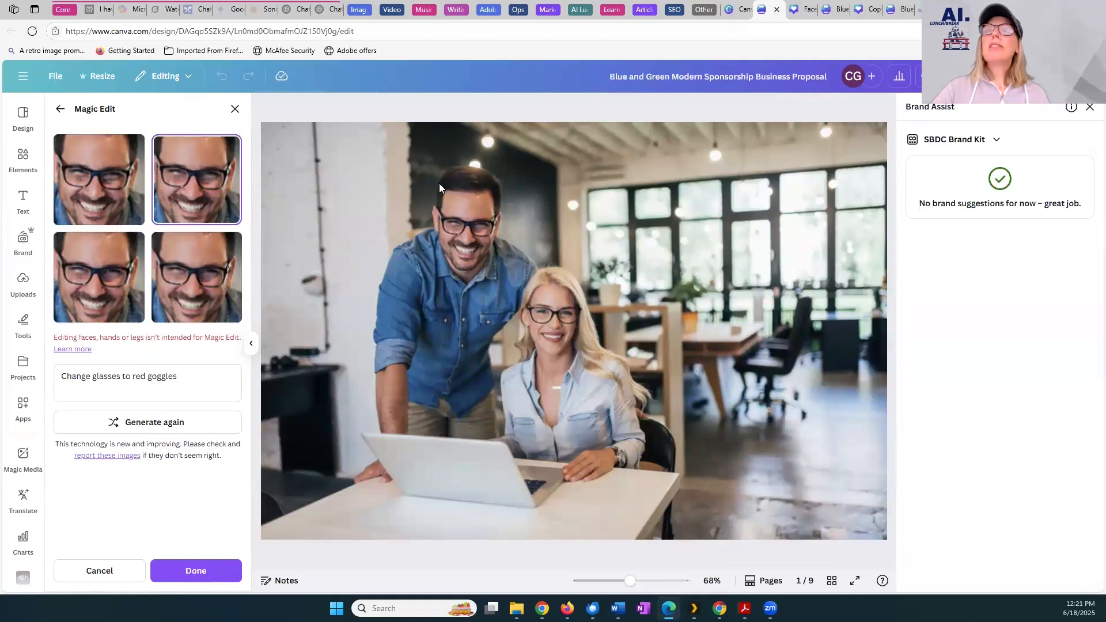
{"action": "left_click", "coordinate": [61, 109]}
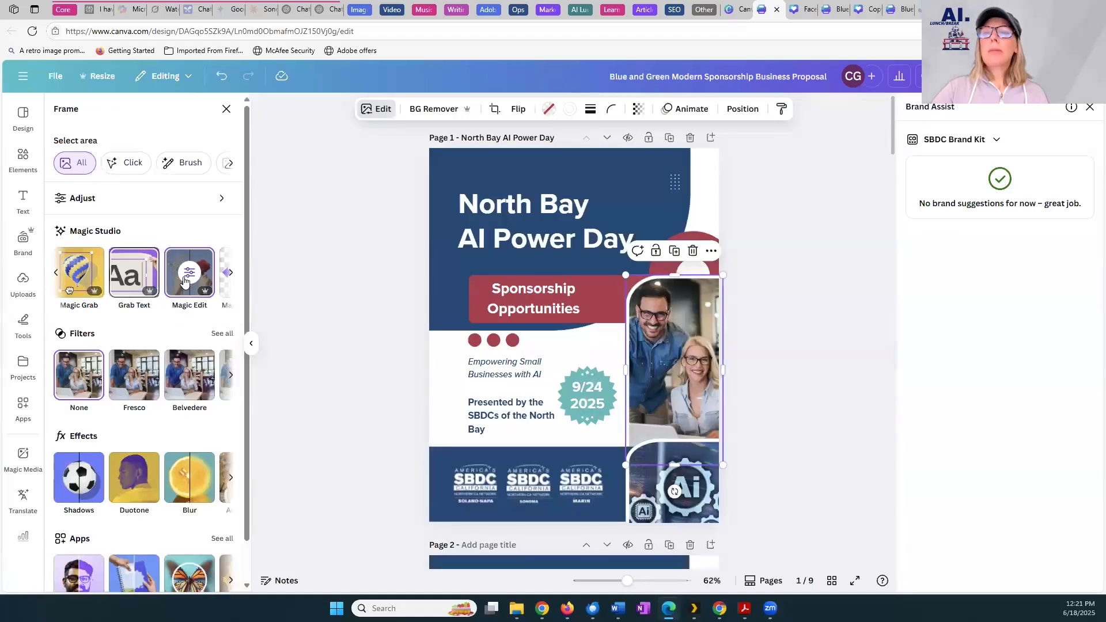
Erase the small spot just above the man's head in page 1's photo using Magic Eraser with a size 16 brush
{"action": "left_click", "coordinate": [233, 274]}
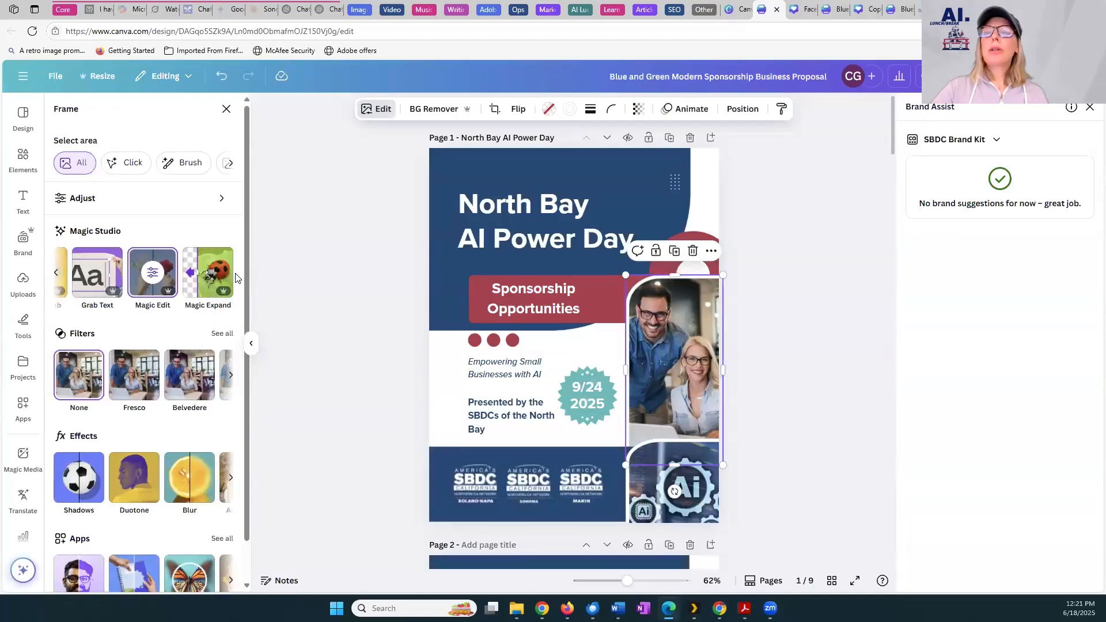
{"action": "left_click", "coordinate": [58, 272]}
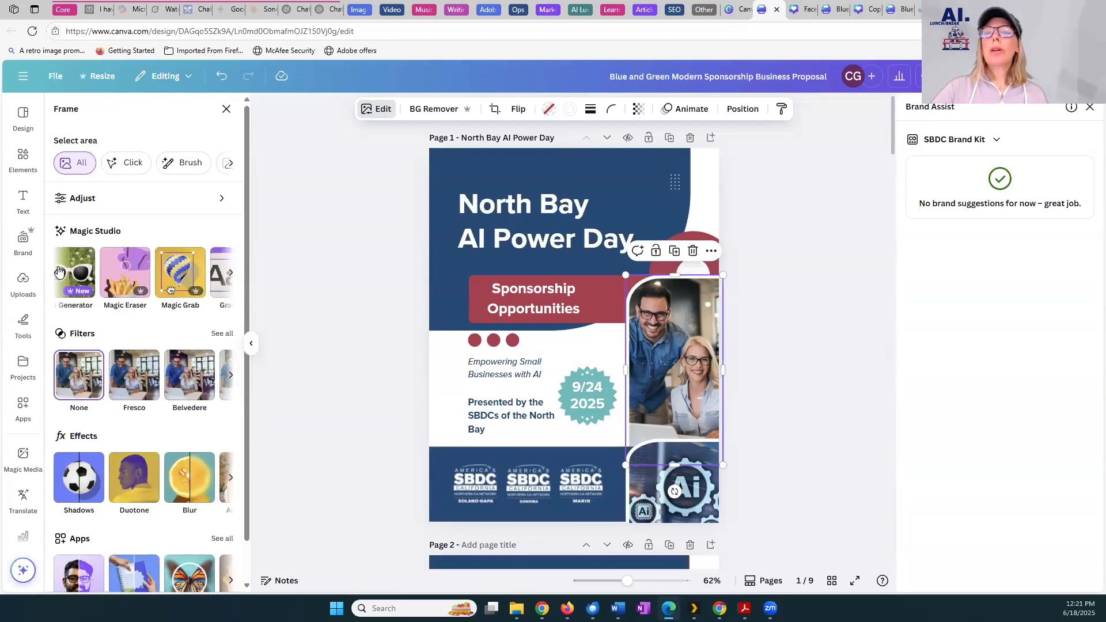
{"action": "left_click", "coordinate": [127, 263]}
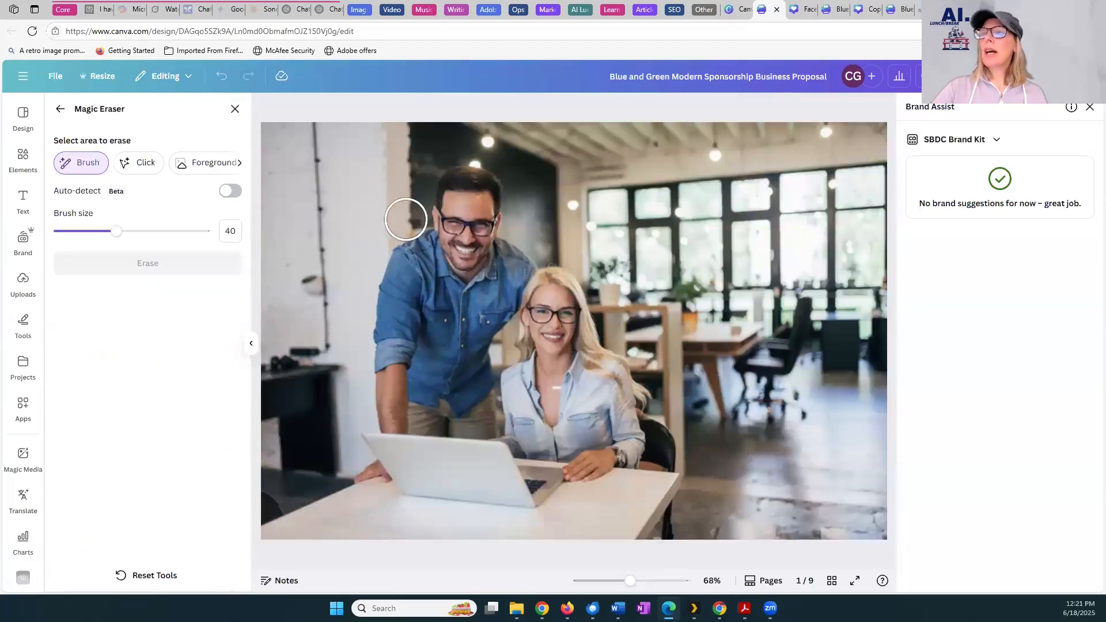
{"action": "left_click_drag", "start_coordinate": [115, 231], "coordinate": [81, 232]}
{"action": "left_click", "coordinate": [476, 164]}
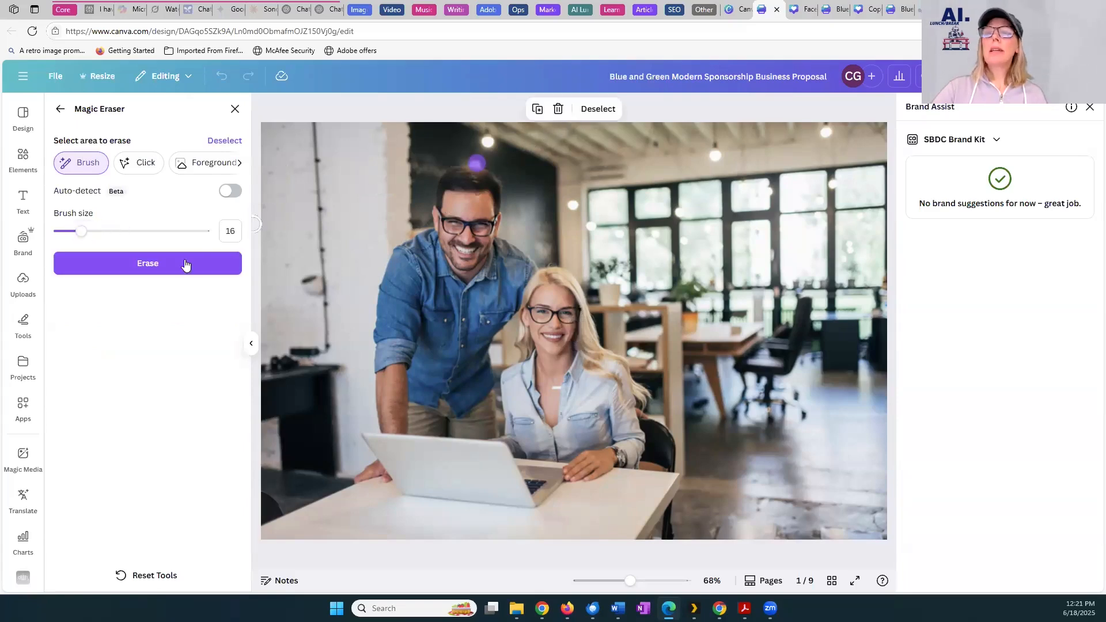
{"action": "left_click", "coordinate": [184, 264]}
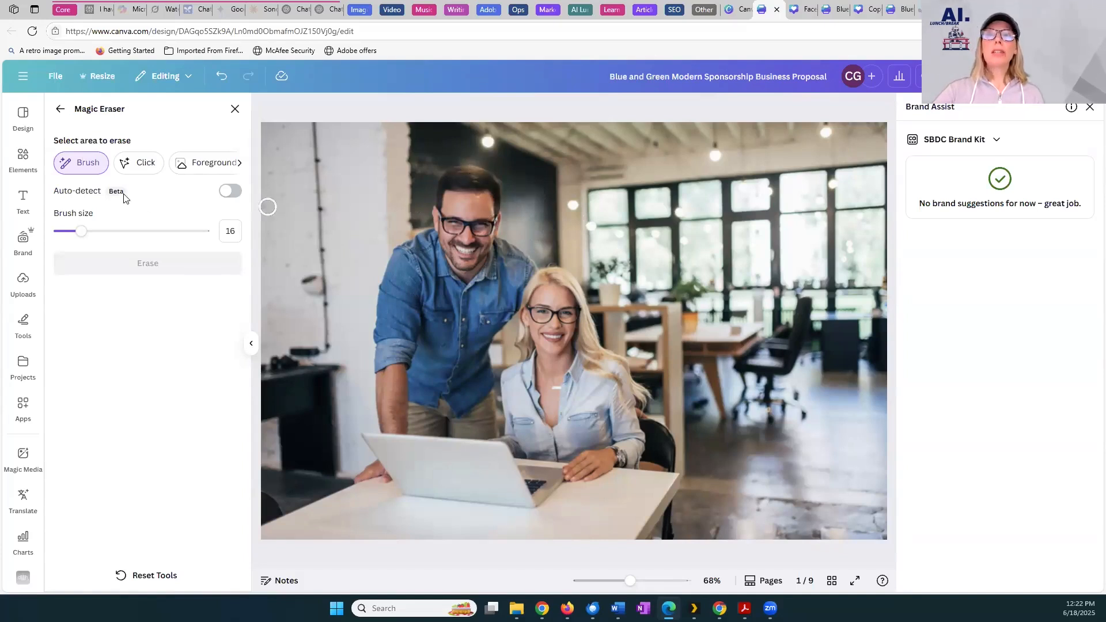
{"action": "left_click", "coordinate": [61, 110]}
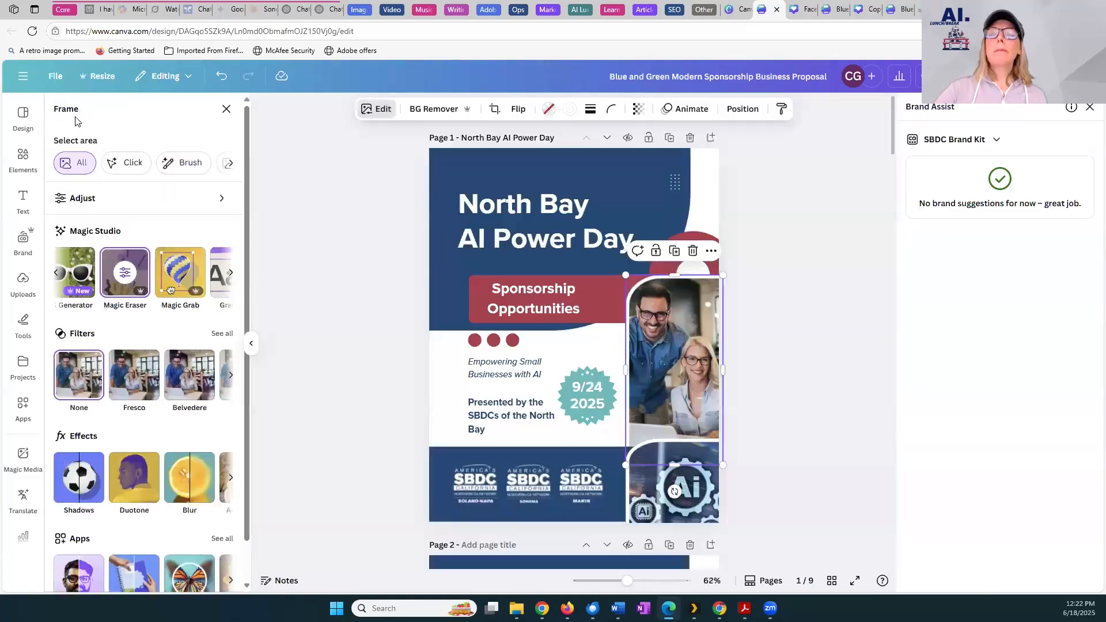
Try to extend page 1's framed photo with Magic Expand
{"action": "left_click", "coordinate": [230, 276]}
{"action": "left_click", "coordinate": [231, 279]}
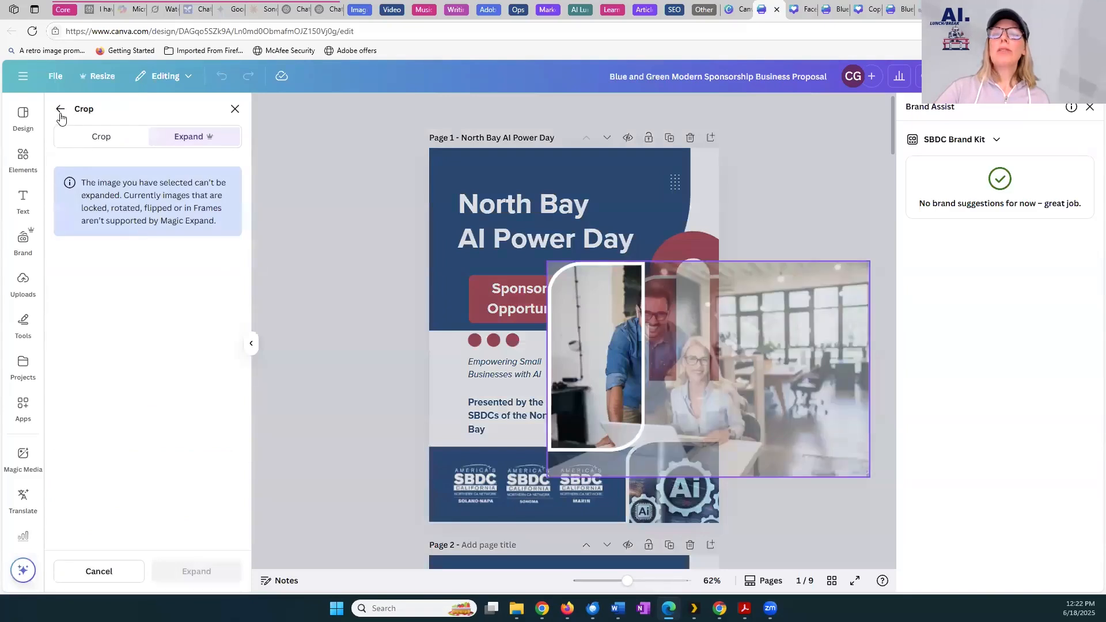
{"action": "left_click", "coordinate": [60, 113]}
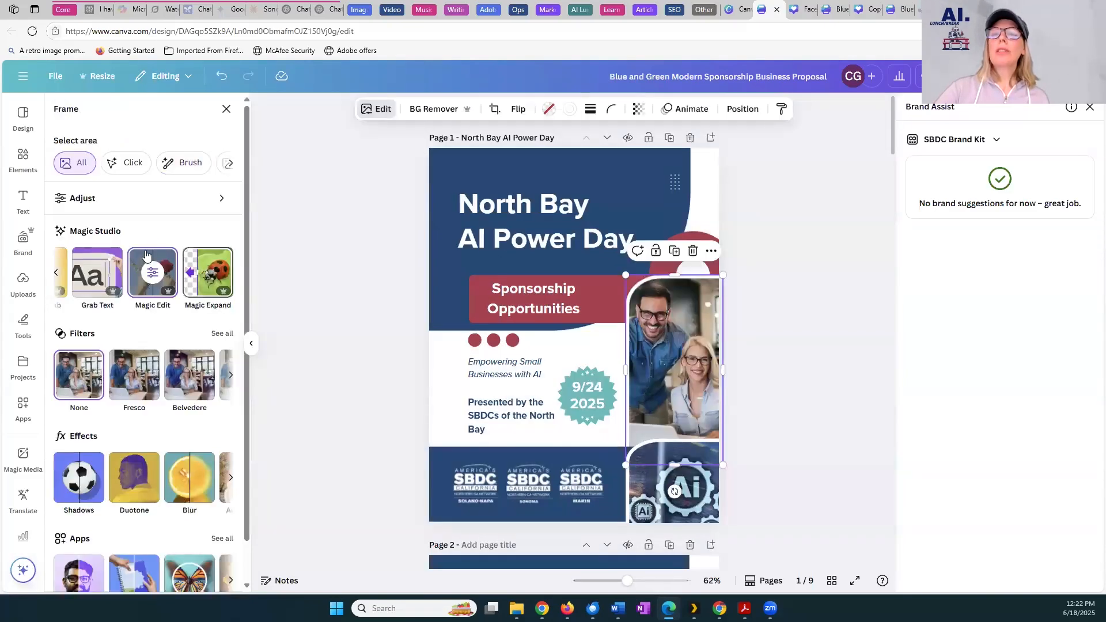
Brush over the woman's watch at size 14 in Magic Edit and generate the edit "Change watch to gold bracelet"
{"action": "left_click", "coordinate": [146, 256]}
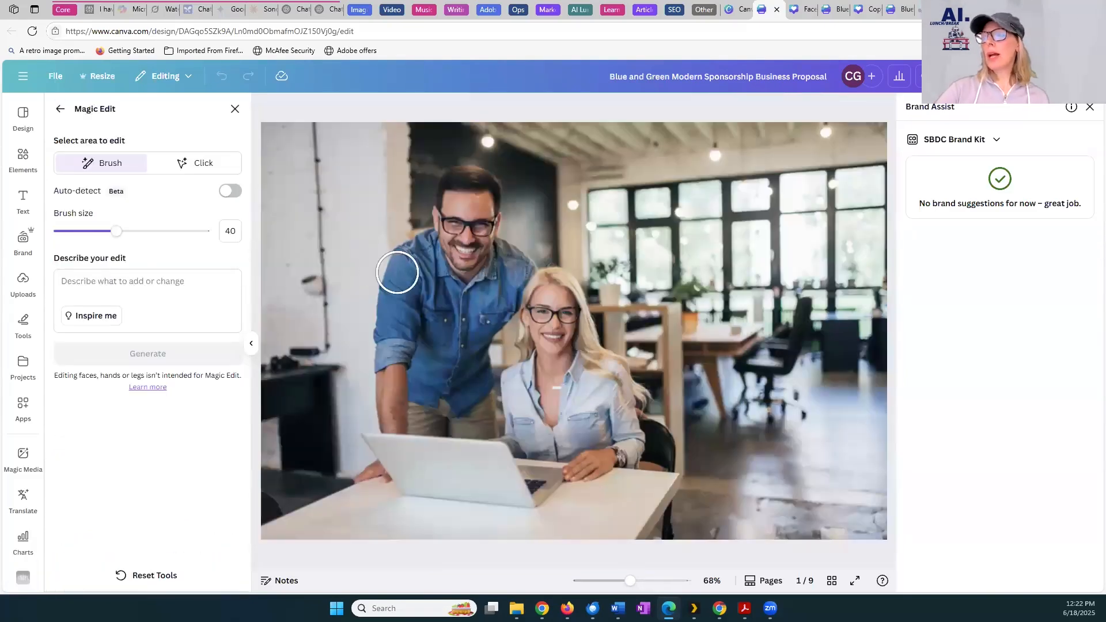
{"action": "left_click_drag", "start_coordinate": [116, 231], "coordinate": [80, 231]}
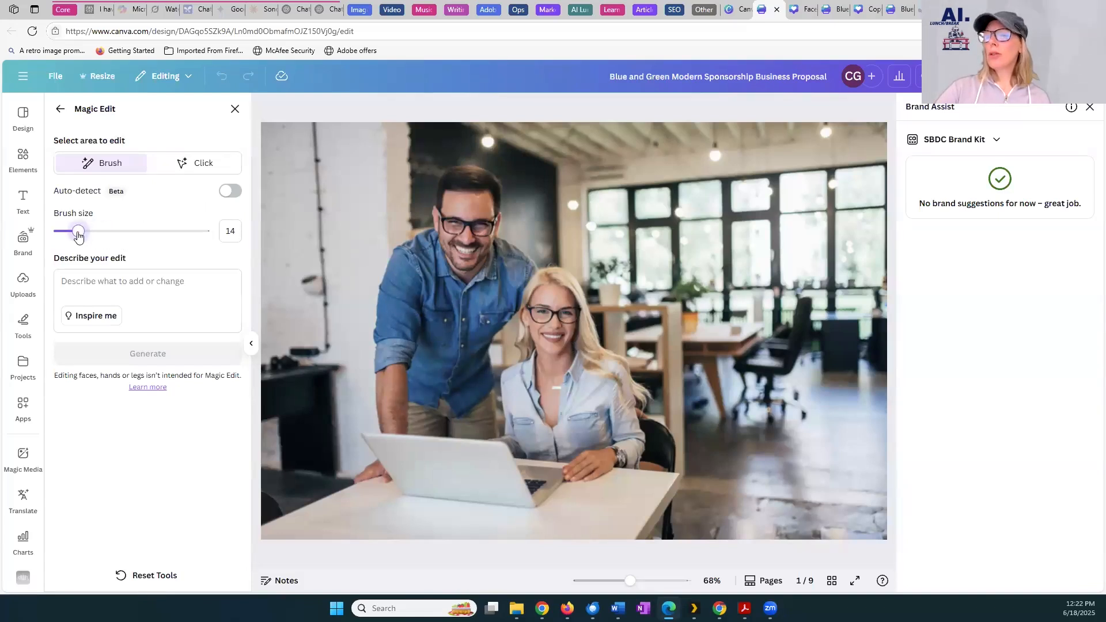
{"action": "left_click_drag", "start_coordinate": [617, 452], "coordinate": [621, 462]}
{"action": "left_click", "coordinate": [99, 297]}
{"action": "type", "text": "Cha"}
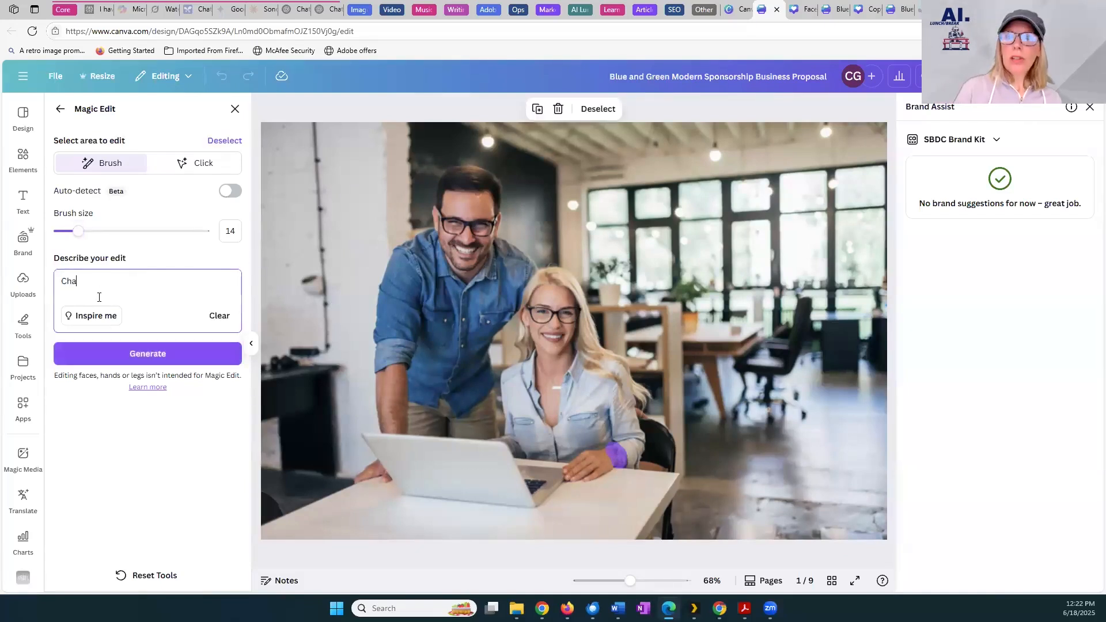
{"action": "type", "text": "nge watch to gold bracelet"}
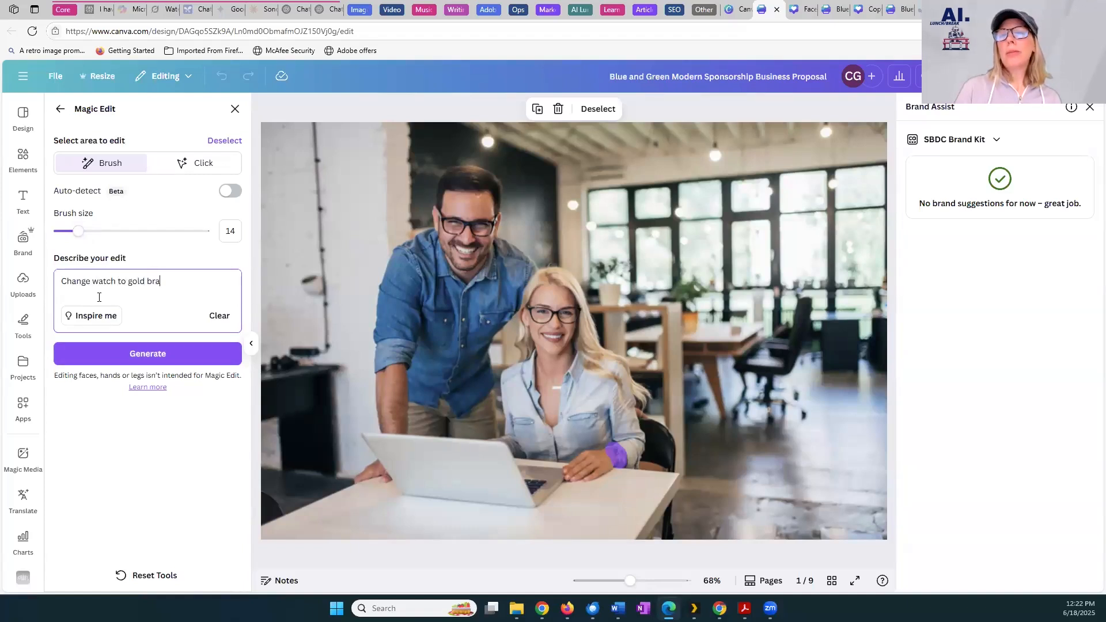
{"action": "left_click", "coordinate": [156, 362]}
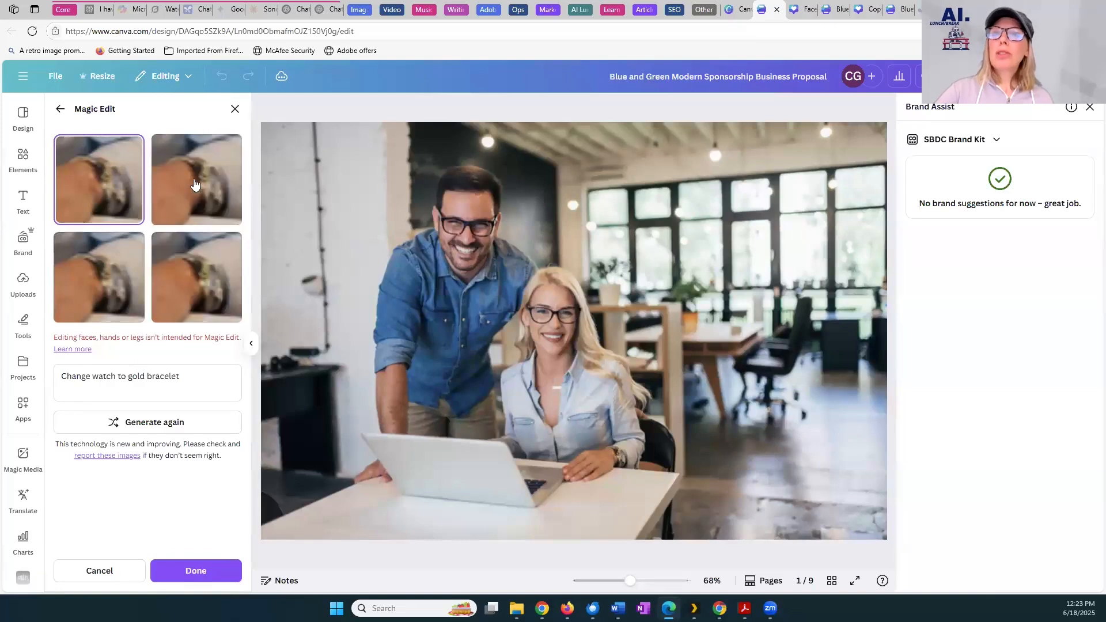
Compare the second and fourth bracelet results, leave the fourth one selected, and close Magic Edit
{"action": "left_click", "coordinate": [200, 182]}
{"action": "left_click", "coordinate": [228, 288]}
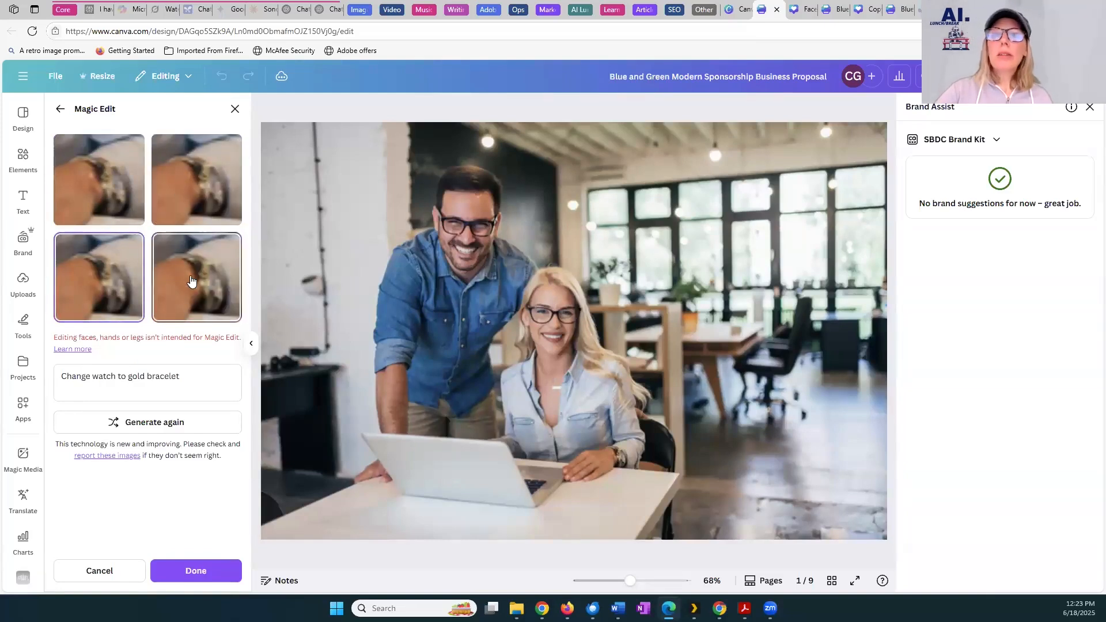
{"action": "left_click", "coordinate": [235, 110]}
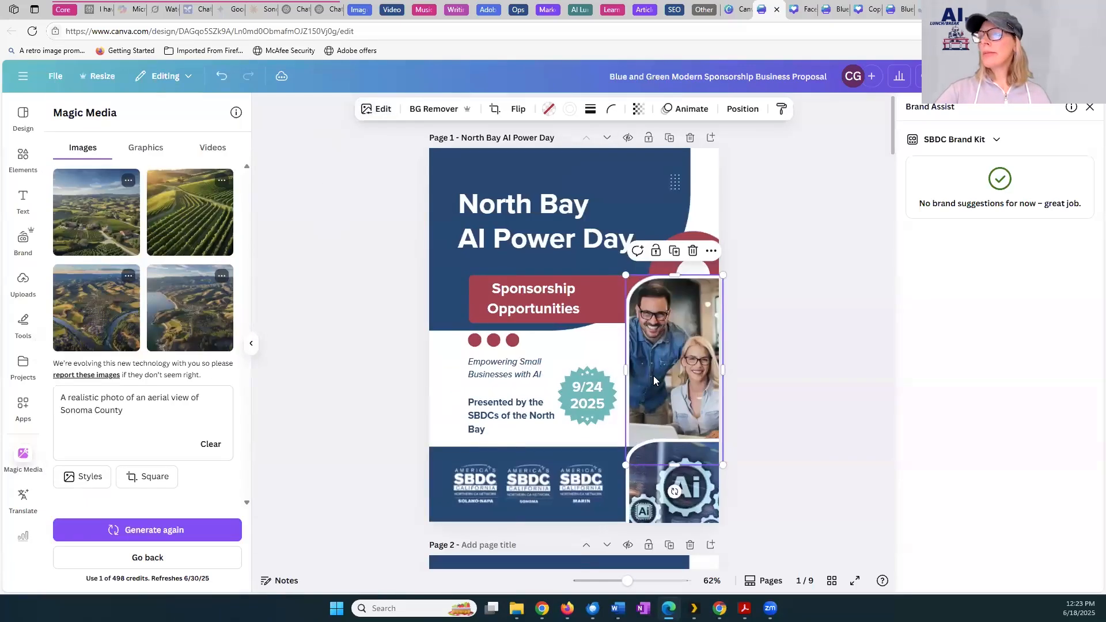
Open the framed portrait of the two contacts on page 7 in Magic Edit
{"action": "scroll", "coordinate": [654, 376], "scroll_direction": "down", "scroll_amount": 20}
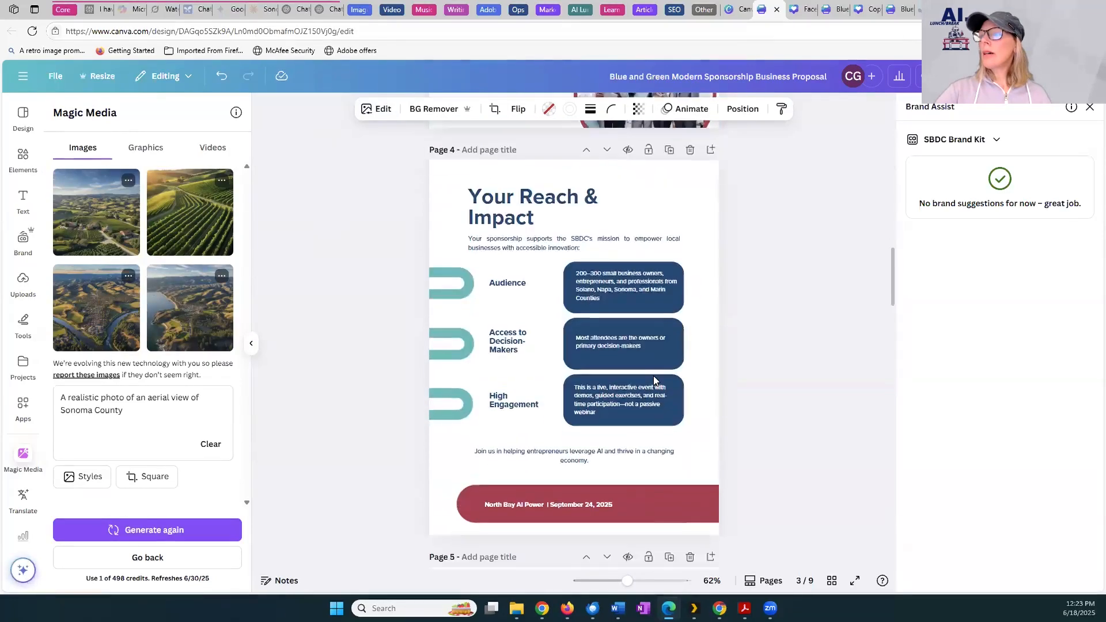
{"action": "scroll", "coordinate": [653, 376], "scroll_direction": "down", "scroll_amount": 20}
{"action": "scroll", "coordinate": [653, 376], "scroll_direction": "down", "scroll_amount": 4}
{"action": "scroll", "coordinate": [654, 376], "scroll_direction": "up", "scroll_amount": 4}
{"action": "left_click", "coordinate": [617, 223]}
{"action": "double_click", "coordinate": [618, 222]}
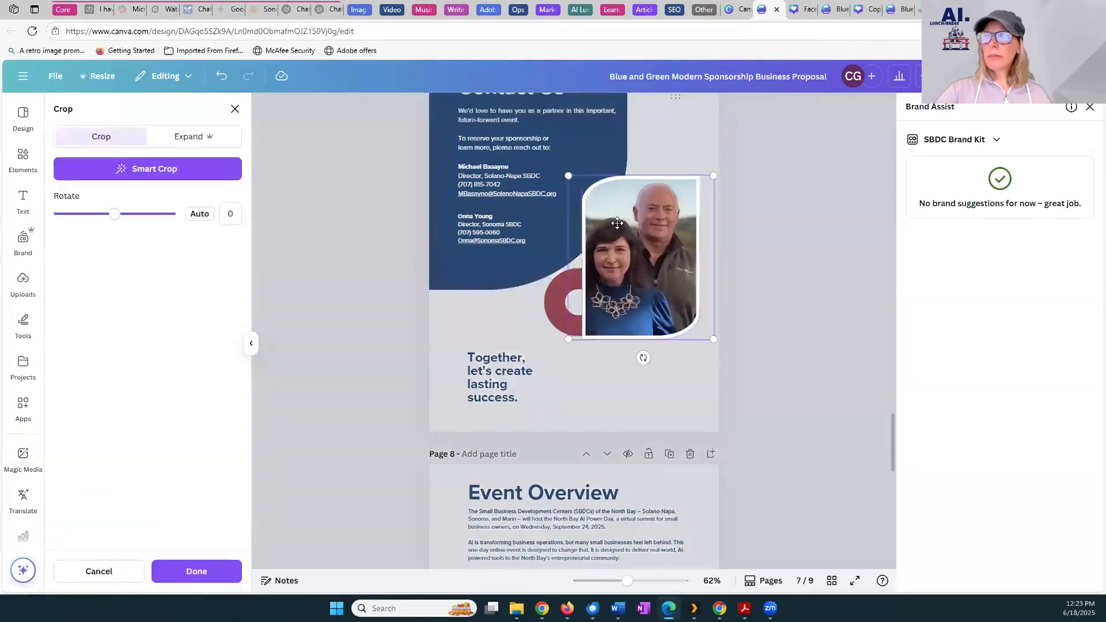
{"action": "double_click", "coordinate": [620, 236]}
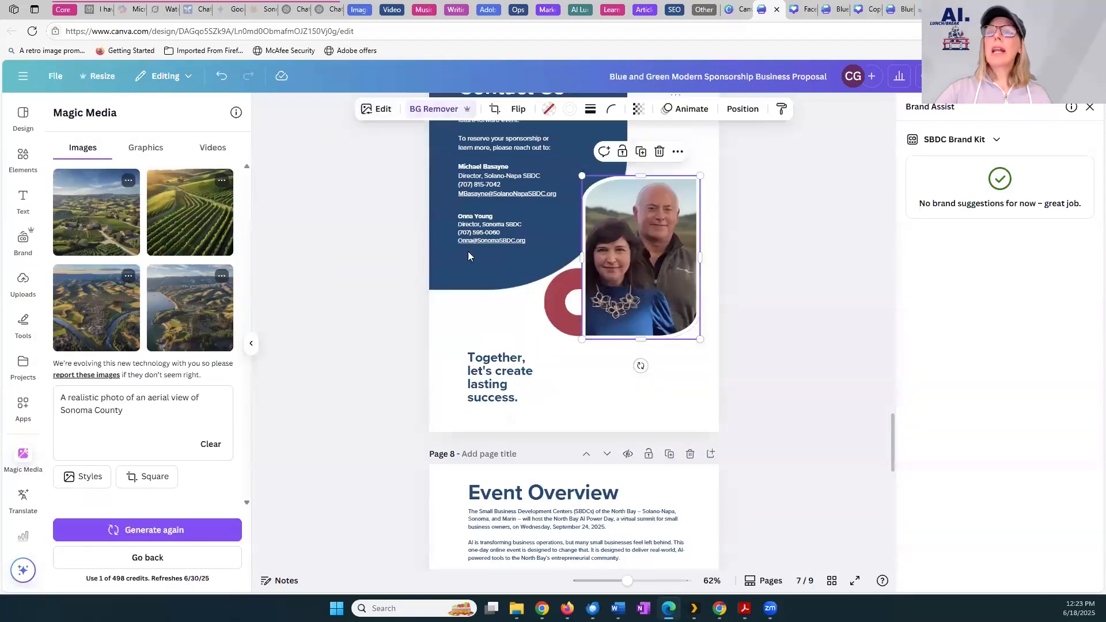
{"action": "left_click", "coordinate": [373, 112]}
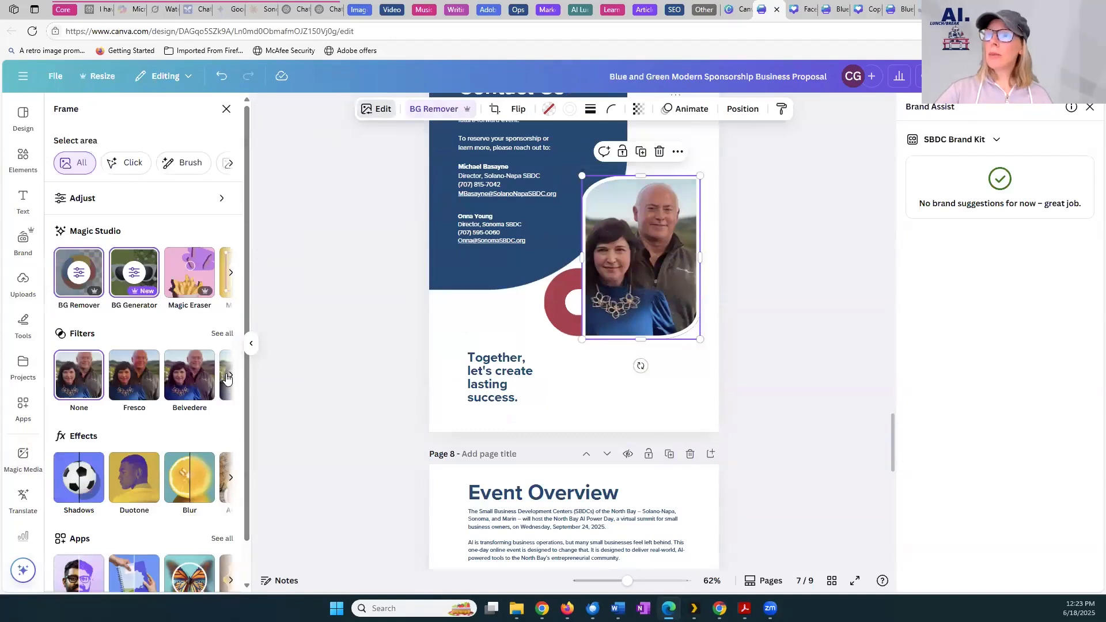
{"action": "left_click", "coordinate": [230, 162]}
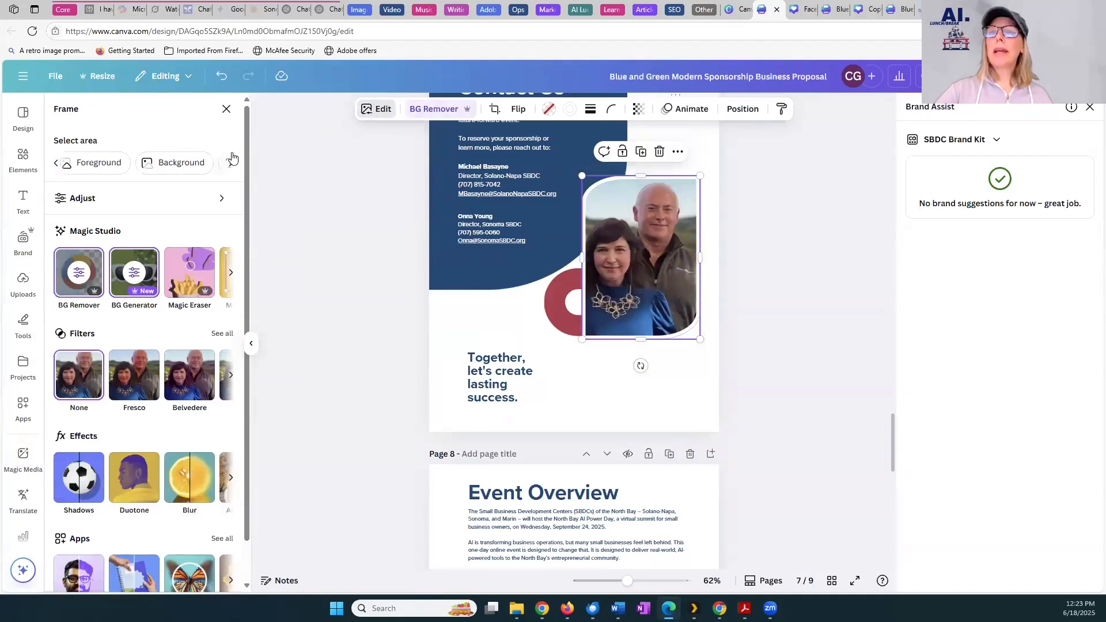
{"action": "left_click", "coordinate": [375, 114]}
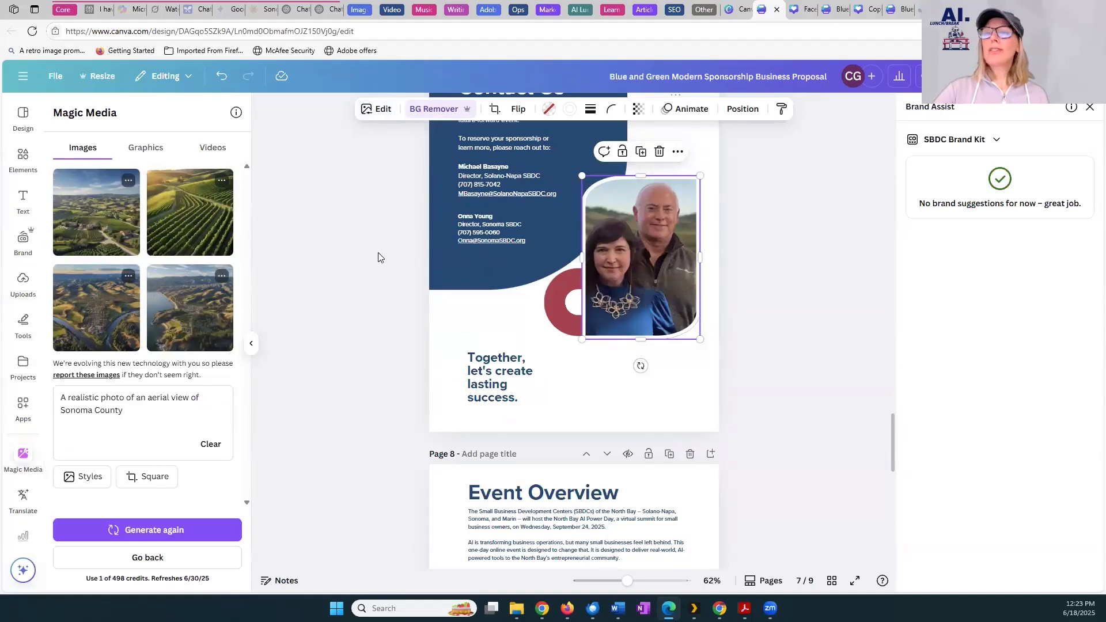
{"action": "left_click", "coordinate": [385, 113]}
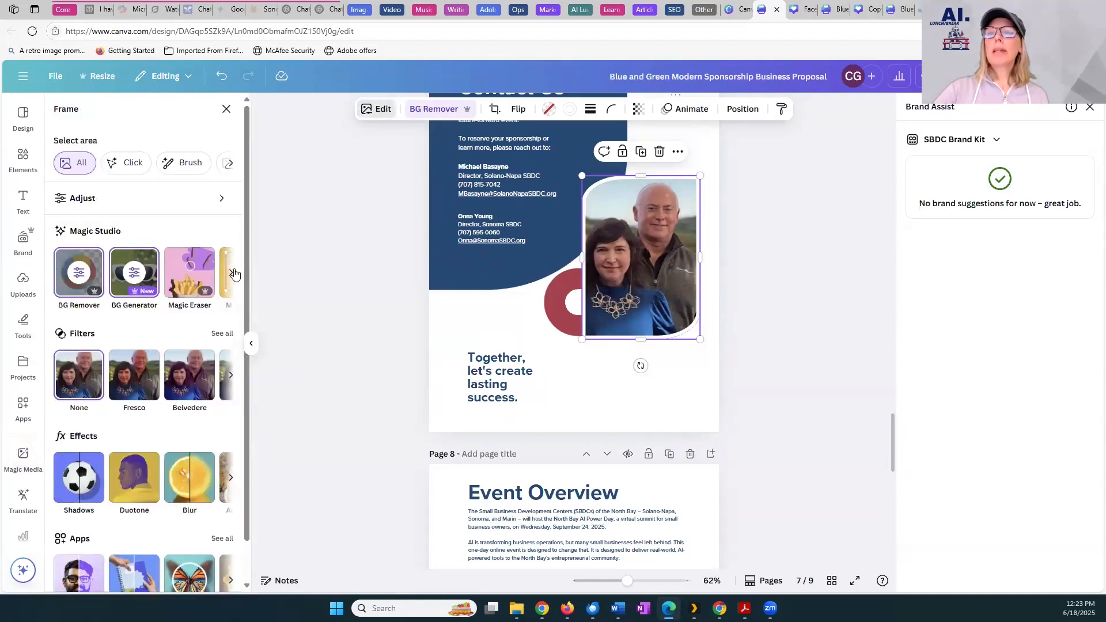
{"action": "left_click", "coordinate": [234, 272]}
{"action": "left_click", "coordinate": [196, 281]}
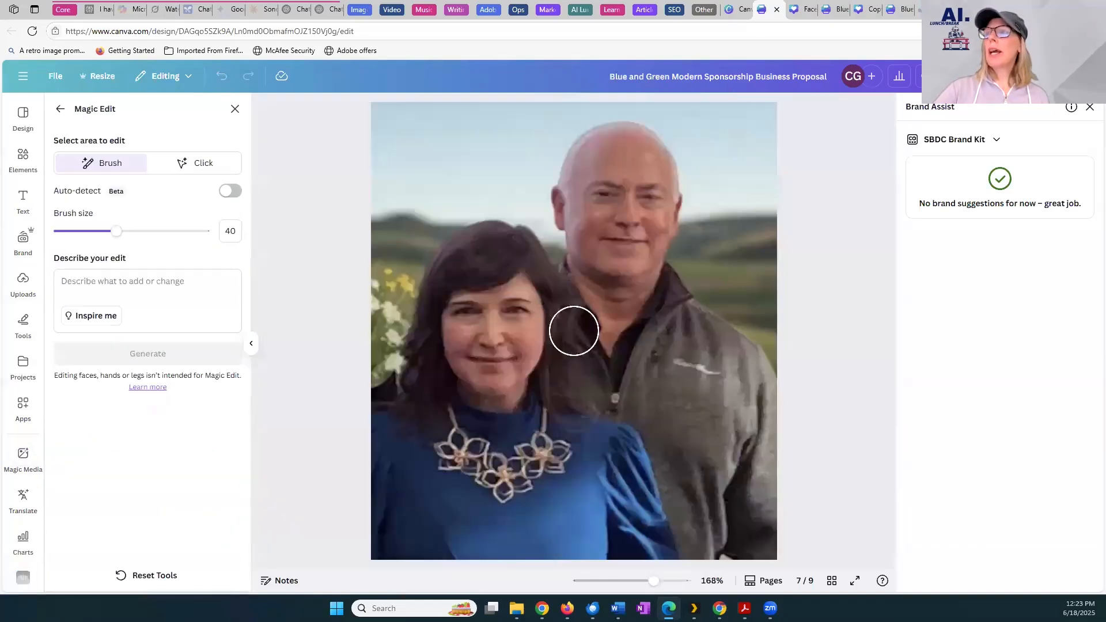
Brush over the sky in the portrait's upper-left corner at size 40 and generate the edit "Add a pine tree"
{"action": "mouse_move", "coordinate": [395, 216]}
{"action": "left_mouse_down"}
{"action": "mouse_move", "coordinate": [394, 130]}
{"action": "mouse_move", "coordinate": [394, 216]}
{"action": "mouse_move", "coordinate": [411, 208]}
{"action": "mouse_move", "coordinate": [406, 137]}
{"action": "mouse_move", "coordinate": [383, 112]}
{"action": "left_mouse_up"}
{"action": "left_click", "coordinate": [108, 281]}
{"action": "type", "text": "Add a pine tree"}
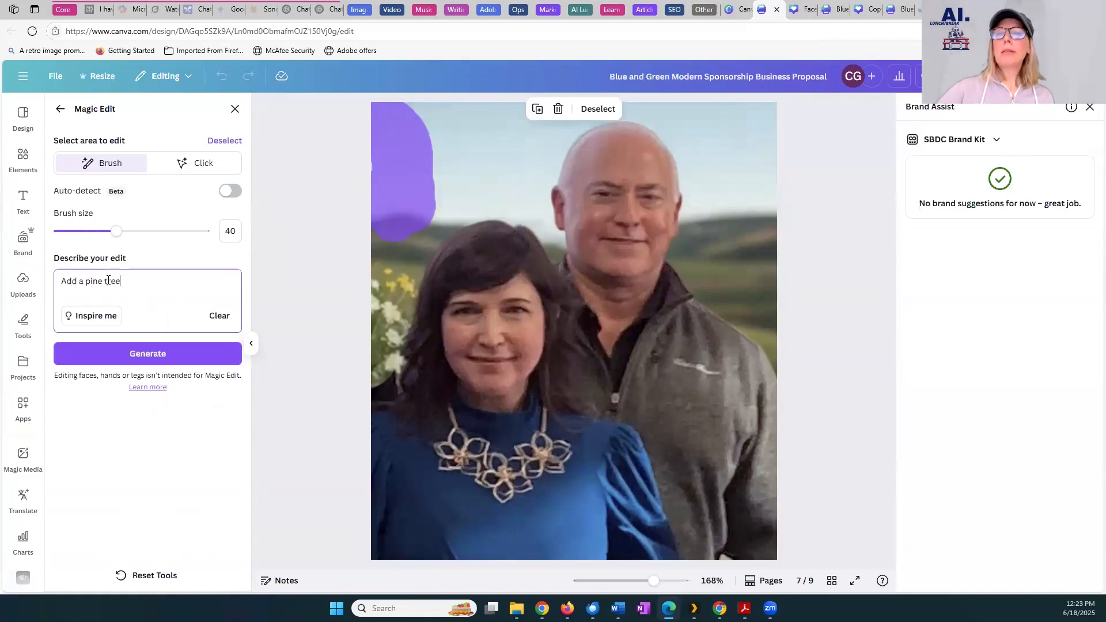
{"action": "left_click", "coordinate": [118, 357]}
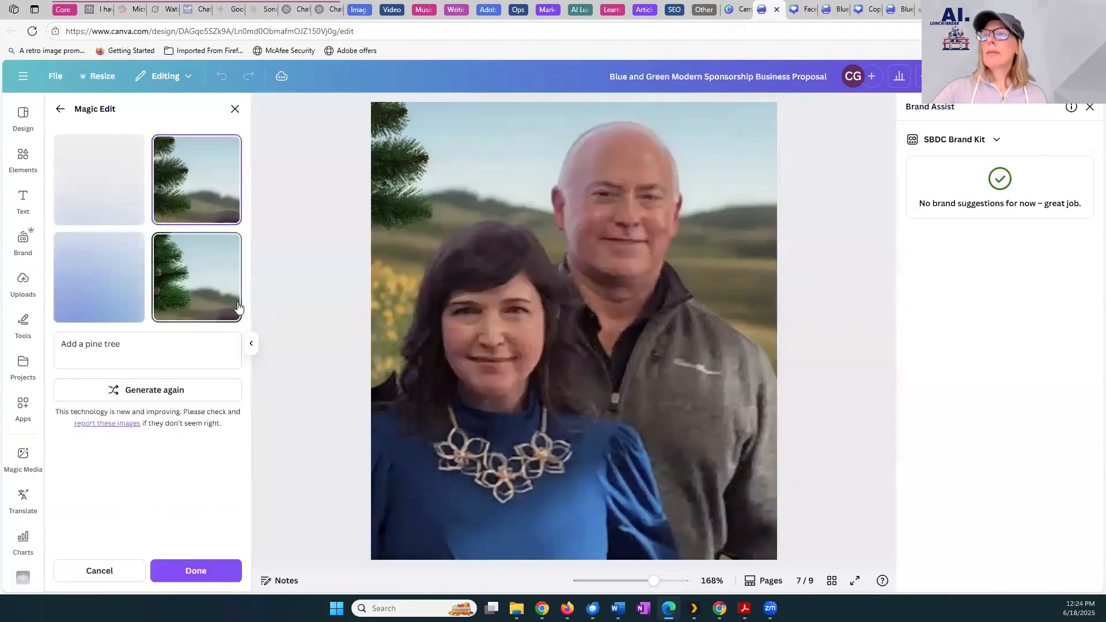
Compare the first, third and fourth pine tree results, leave the fourth one selected, and close Magic Edit
{"action": "left_click", "coordinate": [88, 197]}
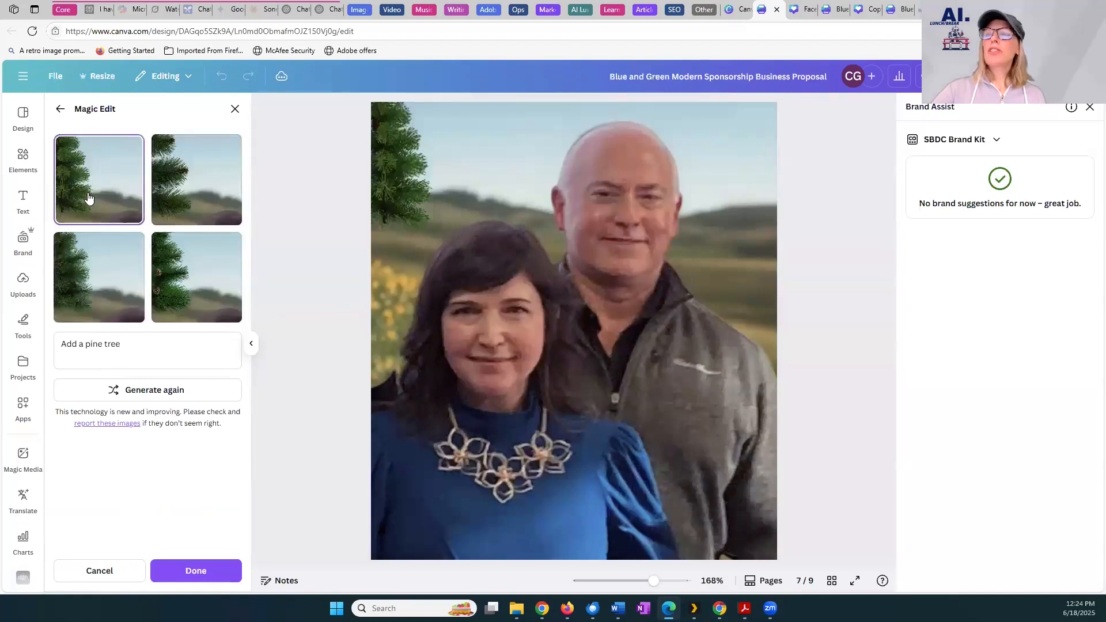
{"action": "left_click", "coordinate": [83, 277]}
{"action": "left_click", "coordinate": [181, 276]}
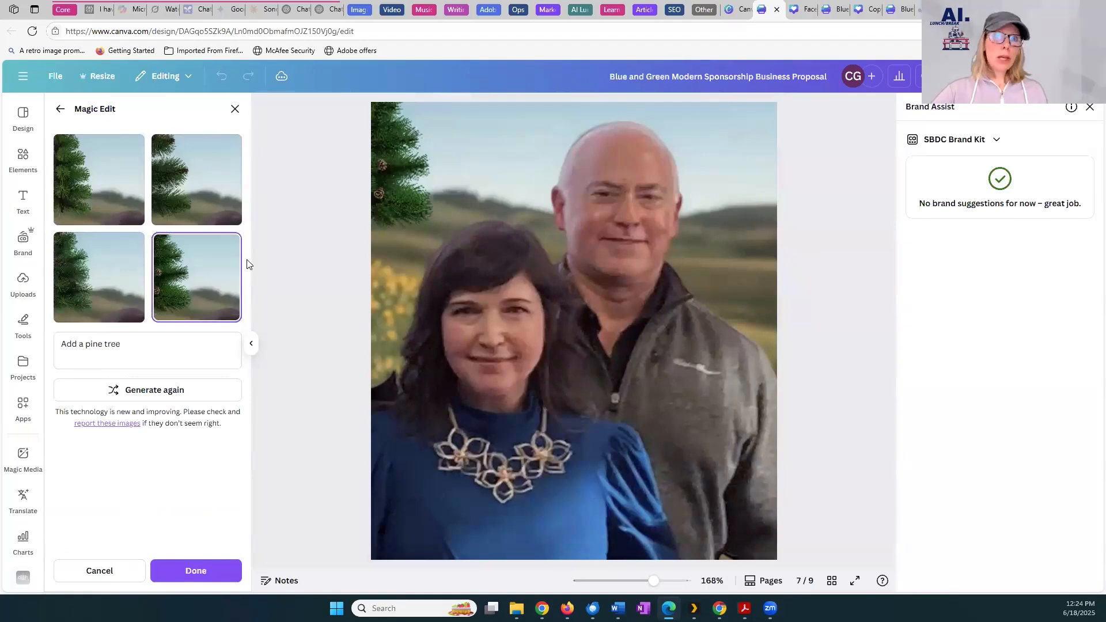
{"action": "left_click", "coordinate": [236, 110]}
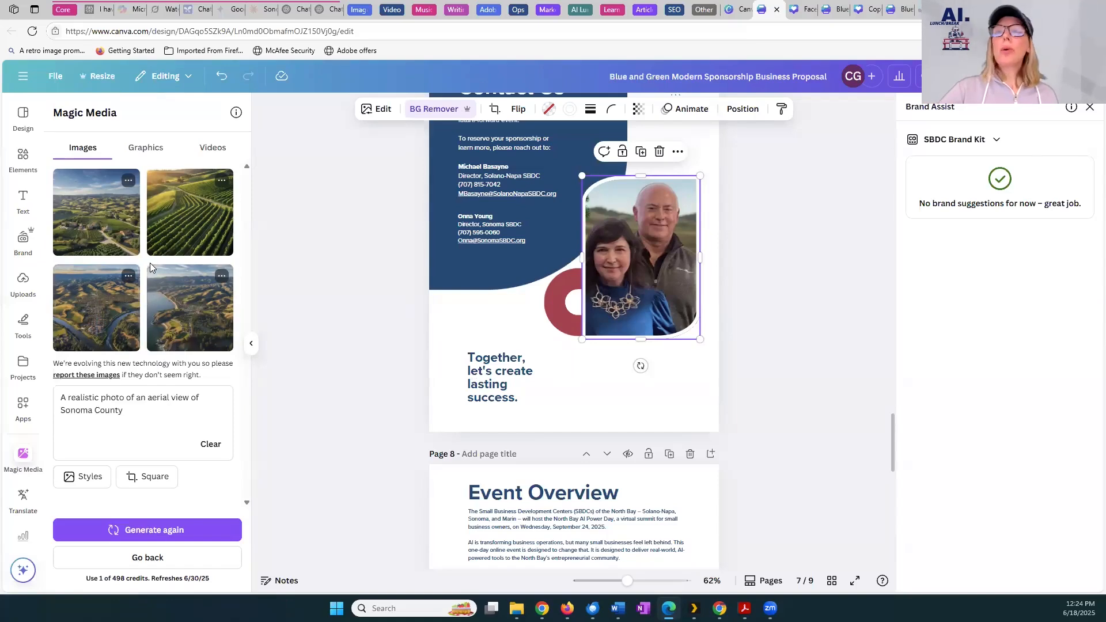
Go back to page 1 and open its framed photo of the man and woman in Magic Grab
{"action": "left_click", "coordinate": [385, 114]}
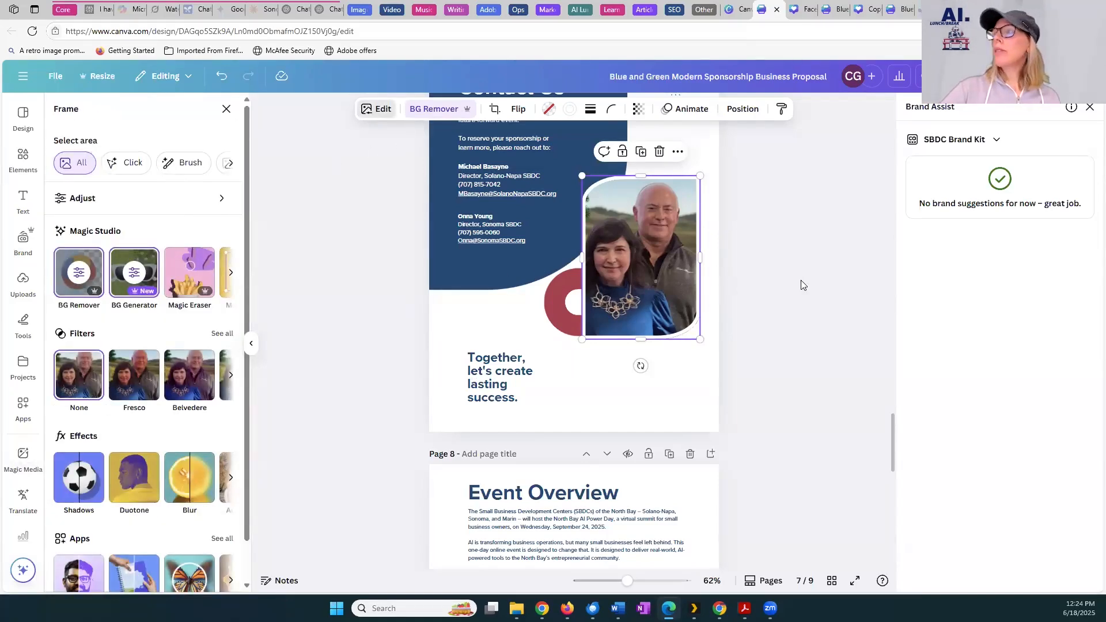
{"action": "left_click", "coordinate": [874, 398]}
{"action": "left_click_drag", "start_coordinate": [892, 428], "coordinate": [888, 99]}
{"action": "double_click", "coordinate": [687, 344]}
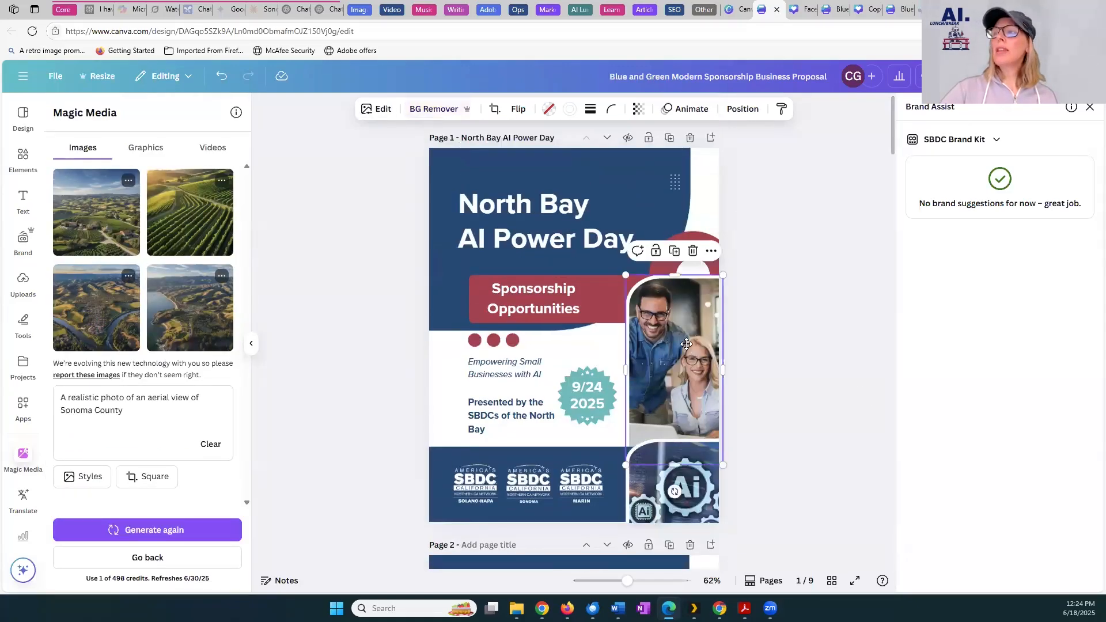
{"action": "left_click", "coordinate": [772, 228]}
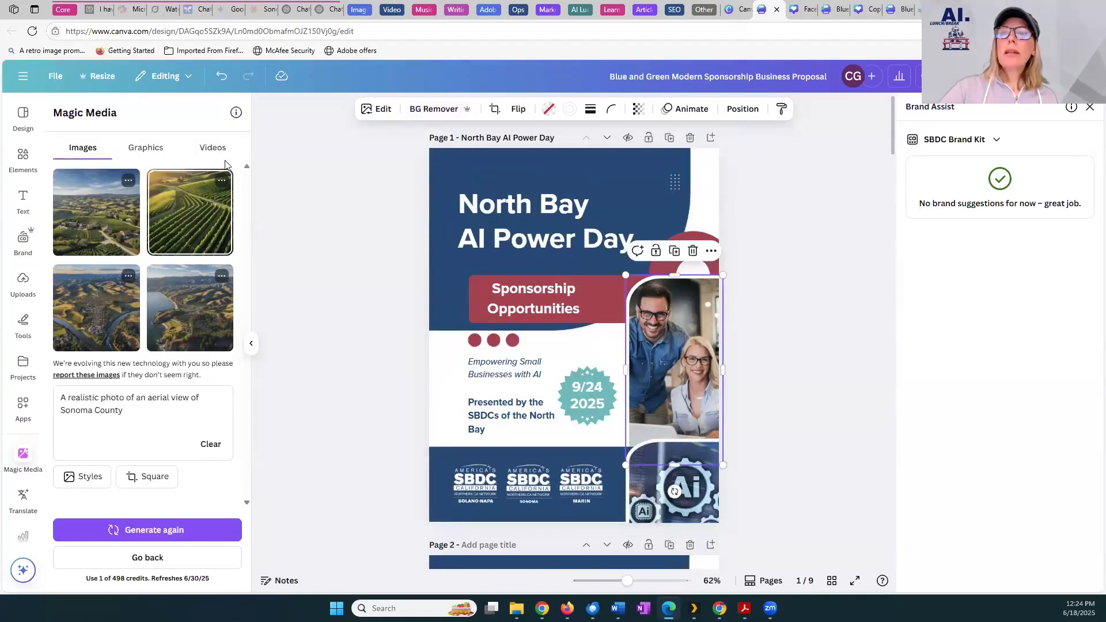
{"action": "left_click", "coordinate": [381, 109]}
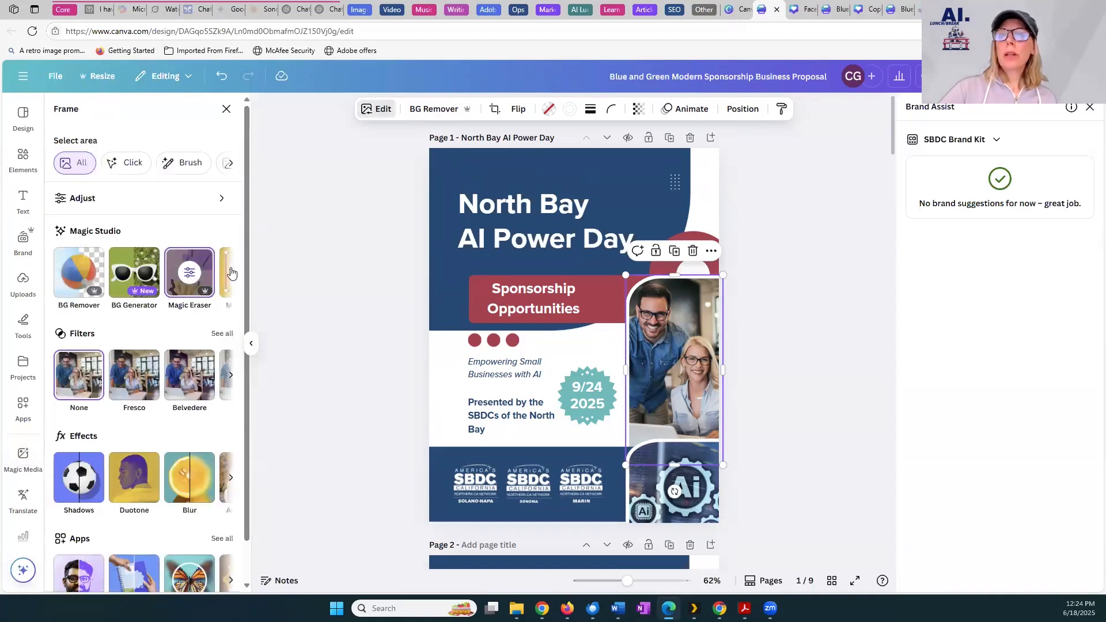
{"action": "scroll", "coordinate": [231, 273], "scroll_direction": "right", "scroll_amount": 5}
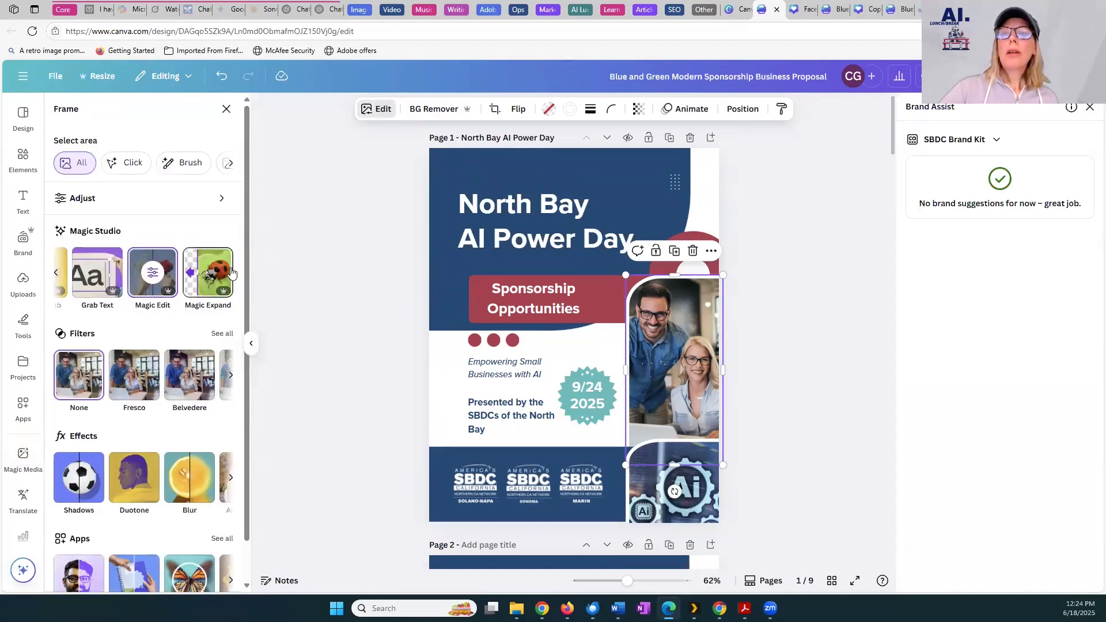
{"action": "scroll", "coordinate": [150, 276], "scroll_direction": "left", "scroll_amount": 3}
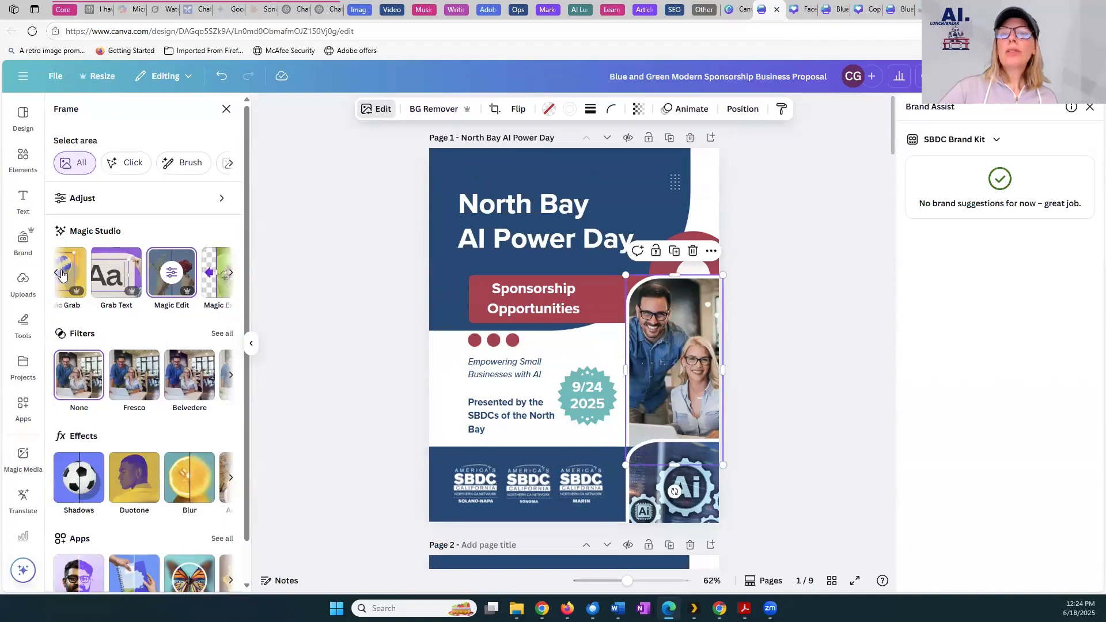
{"action": "left_click", "coordinate": [173, 283]}
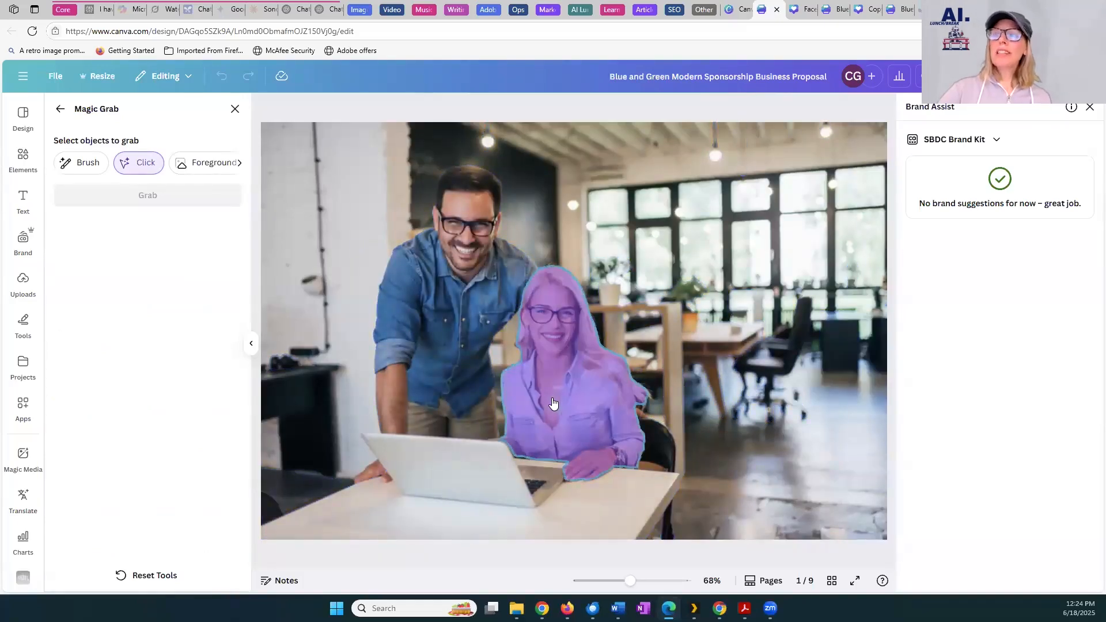
Grab the seated woman out of the photo and move her cutout over the lower-left part of page 1
{"action": "left_click", "coordinate": [553, 404]}
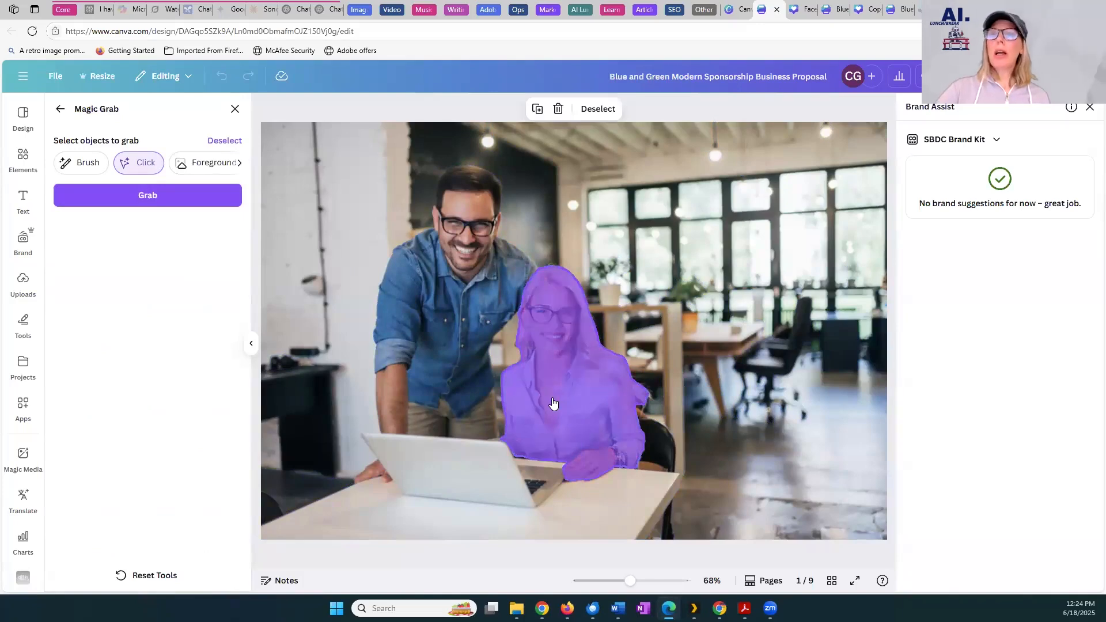
{"action": "left_click", "coordinate": [161, 190]}
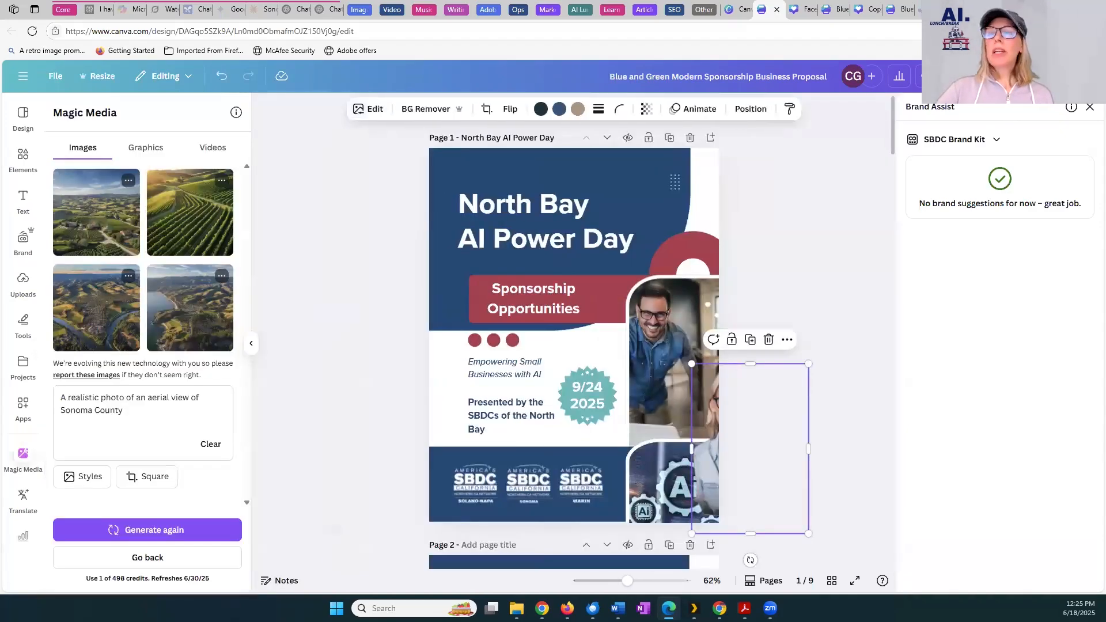
{"action": "left_click_drag", "start_coordinate": [712, 405], "coordinate": [437, 339]}
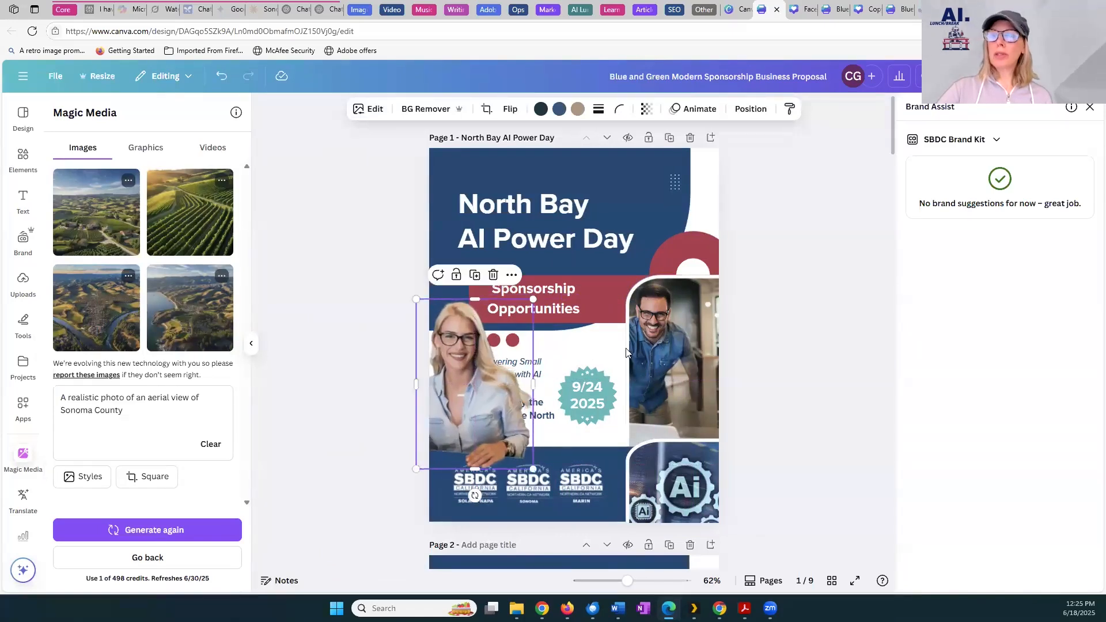
Try repositioning the grabbed elements around page 1's photo frame, and undo the last three moves
{"action": "left_click_drag", "start_coordinate": [459, 392], "coordinate": [642, 453]}
{"action": "left_click_drag", "start_coordinate": [664, 489], "coordinate": [666, 336]}
{"action": "left_click_drag", "start_coordinate": [658, 326], "coordinate": [567, 358]}
{"action": "key", "text": "ctrl+z"}
{"action": "key", "text": "ctrl+z"}
{"action": "key", "text": "ctrl+z"}
Place the woman's cutout in page 1's photo frame and undo the last change
{"action": "left_click_drag", "start_coordinate": [489, 389], "coordinate": [701, 356]}
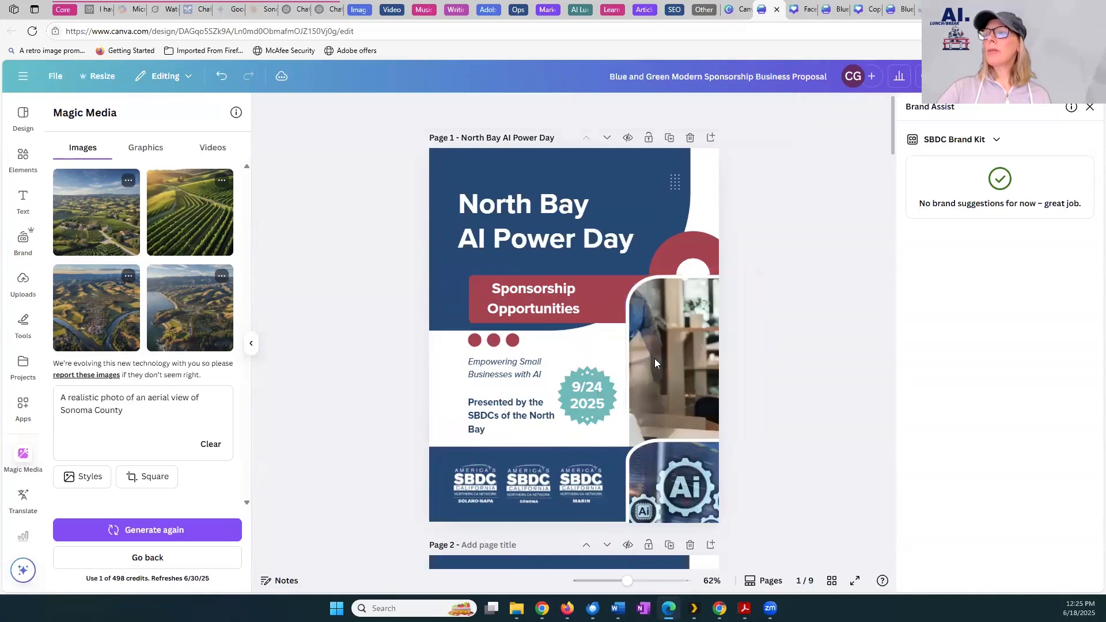
{"action": "key", "text": "ctrl+z"}
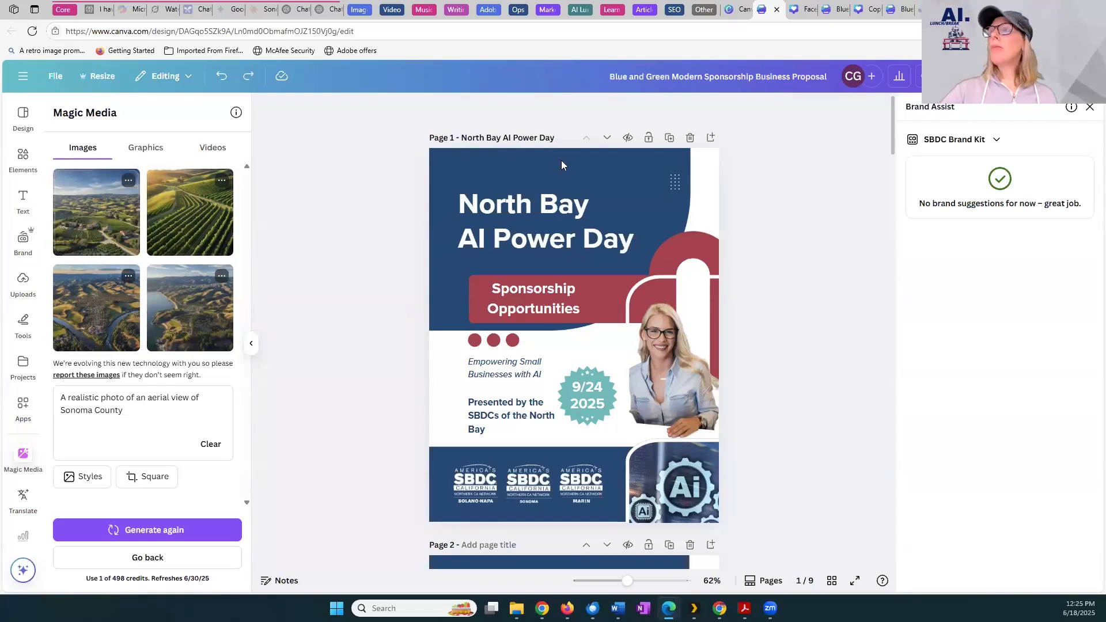
Look through the text on pages 2 and 3 and select the sponsor benefits text box on page 3
{"action": "left_click_drag", "start_coordinate": [894, 153], "coordinate": [891, 195]}
{"action": "left_click", "coordinate": [527, 280]}
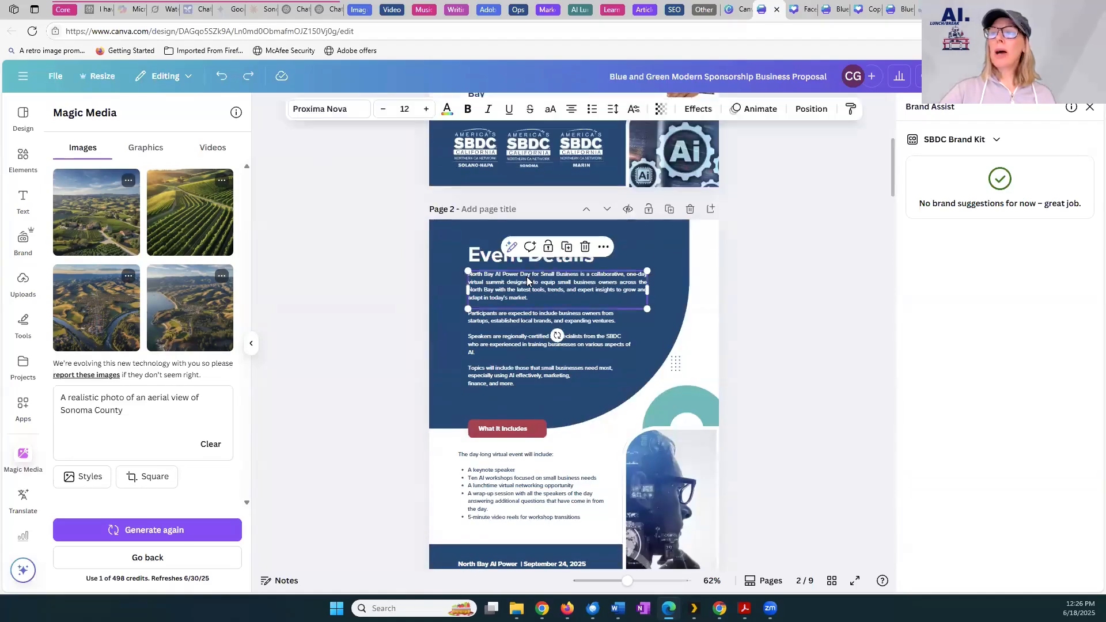
{"action": "scroll", "coordinate": [475, 562], "scroll_direction": "down", "scroll_amount": 10}
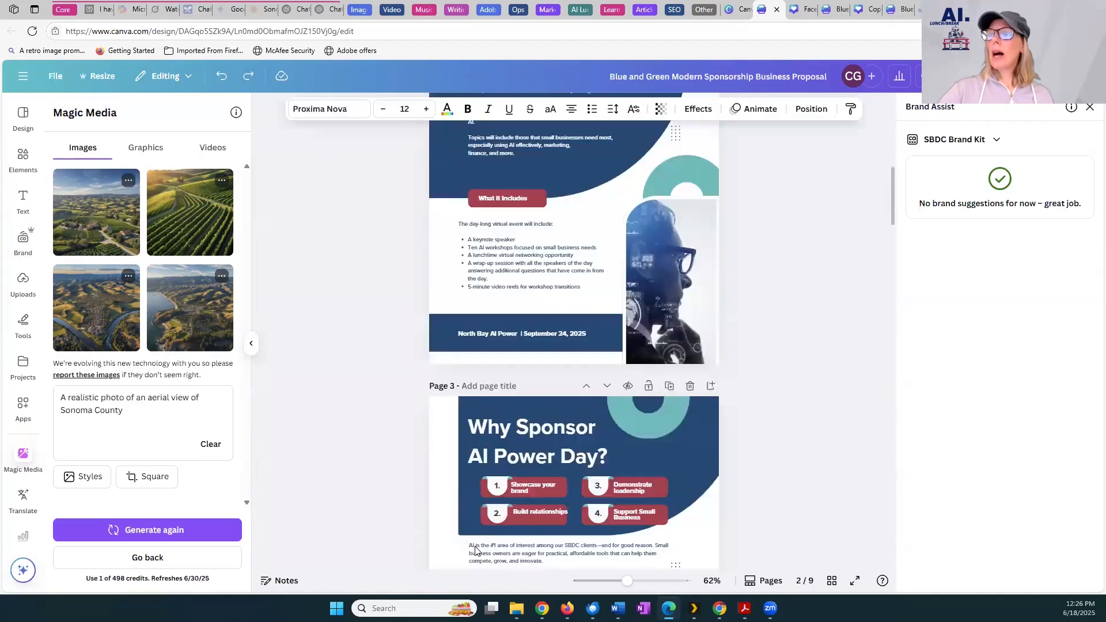
{"action": "left_click", "coordinate": [503, 273]}
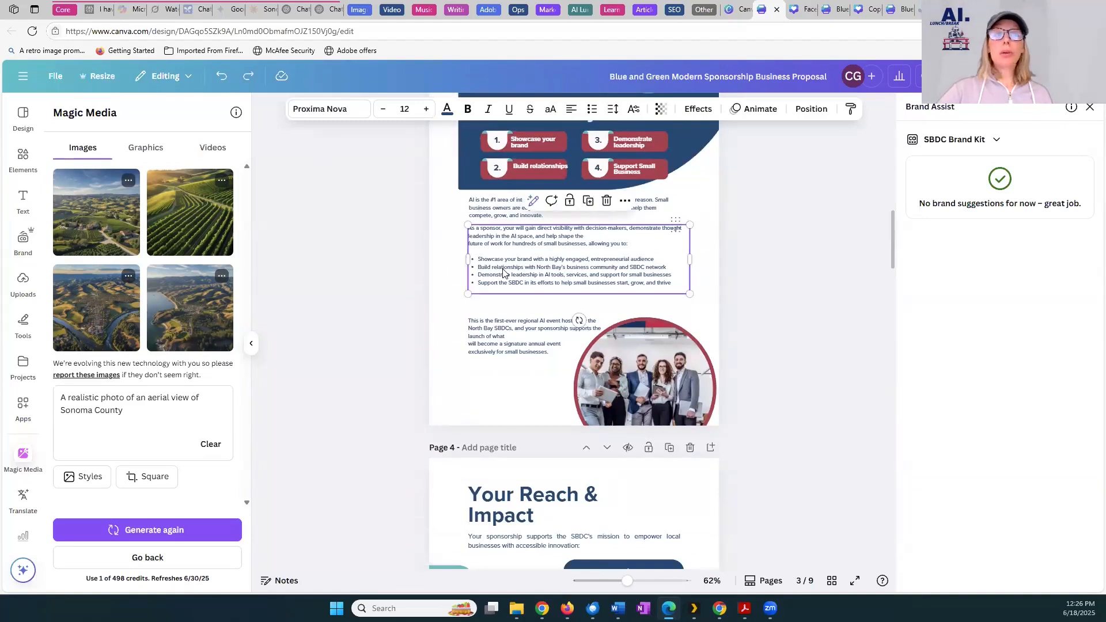
{"action": "double_click", "coordinate": [503, 270]}
{"action": "left_click", "coordinate": [408, 242]}
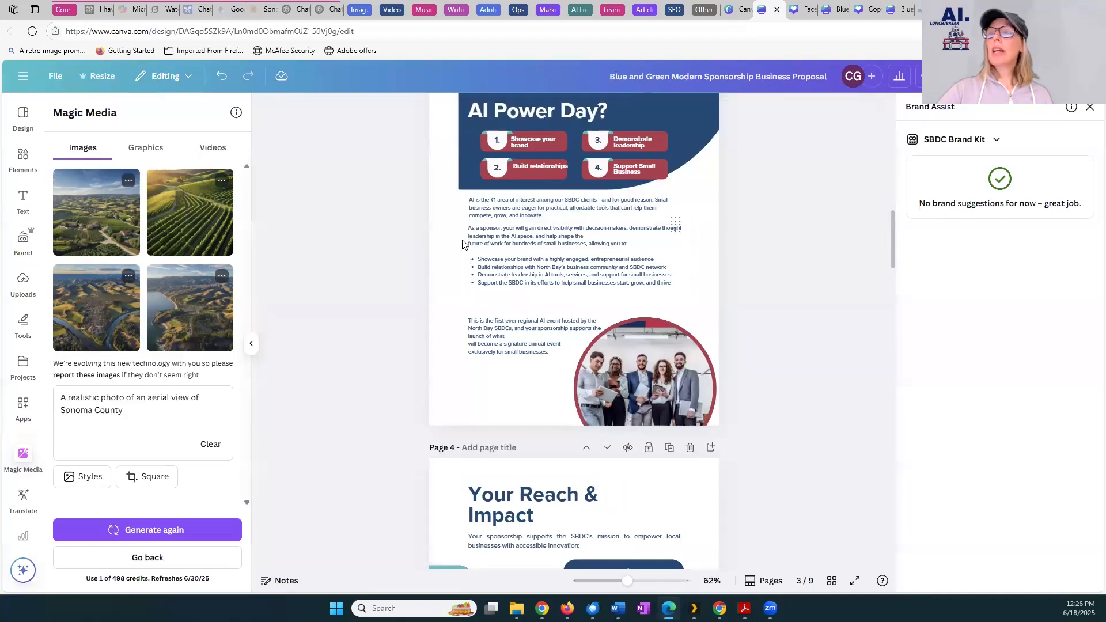
{"action": "left_click", "coordinate": [486, 254]}
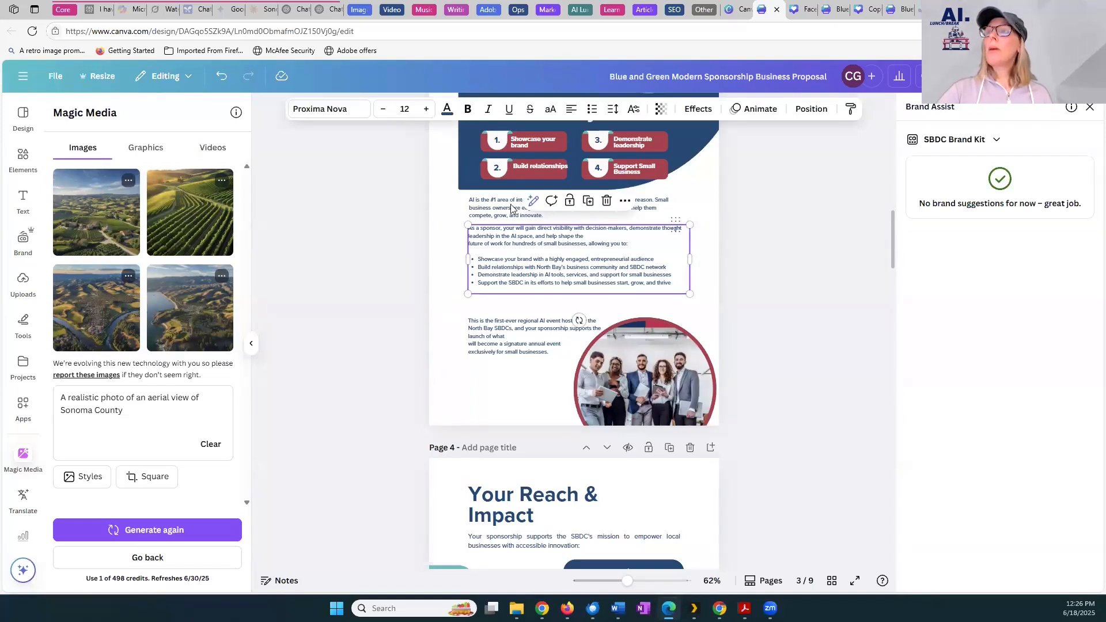
{"action": "left_click", "coordinate": [763, 210]}
{"action": "left_click", "coordinate": [535, 261]}
Open and dismiss an empty Magic Write prompt, and reselect the sponsor benefits text box on page 3
{"action": "left_click", "coordinate": [23, 198]}
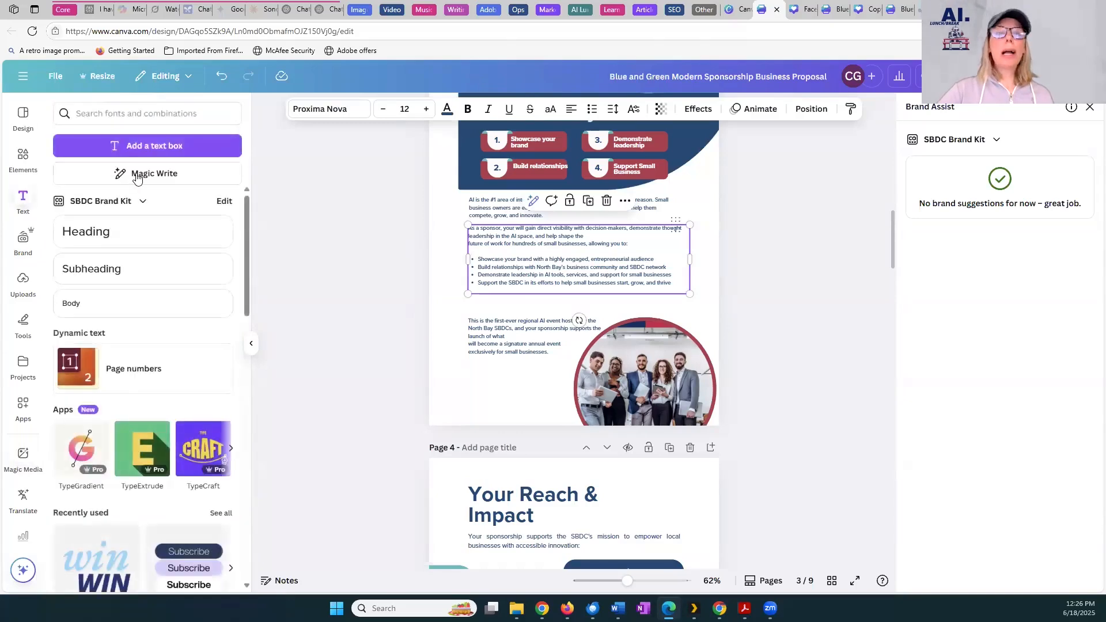
{"action": "left_click", "coordinate": [137, 176]}
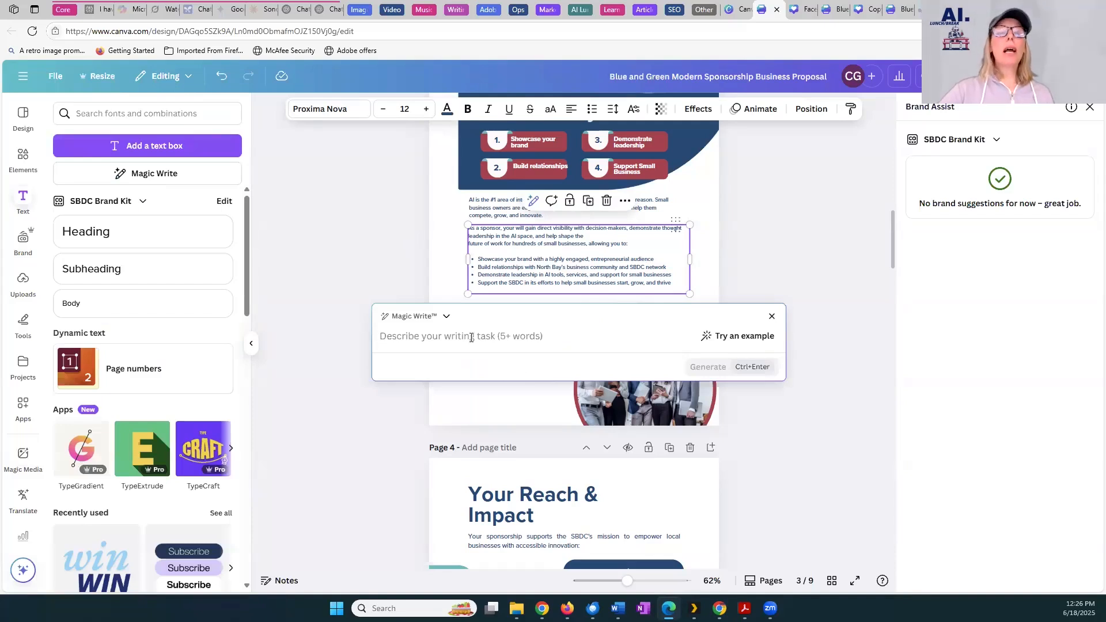
{"action": "left_click", "coordinate": [279, 335]}
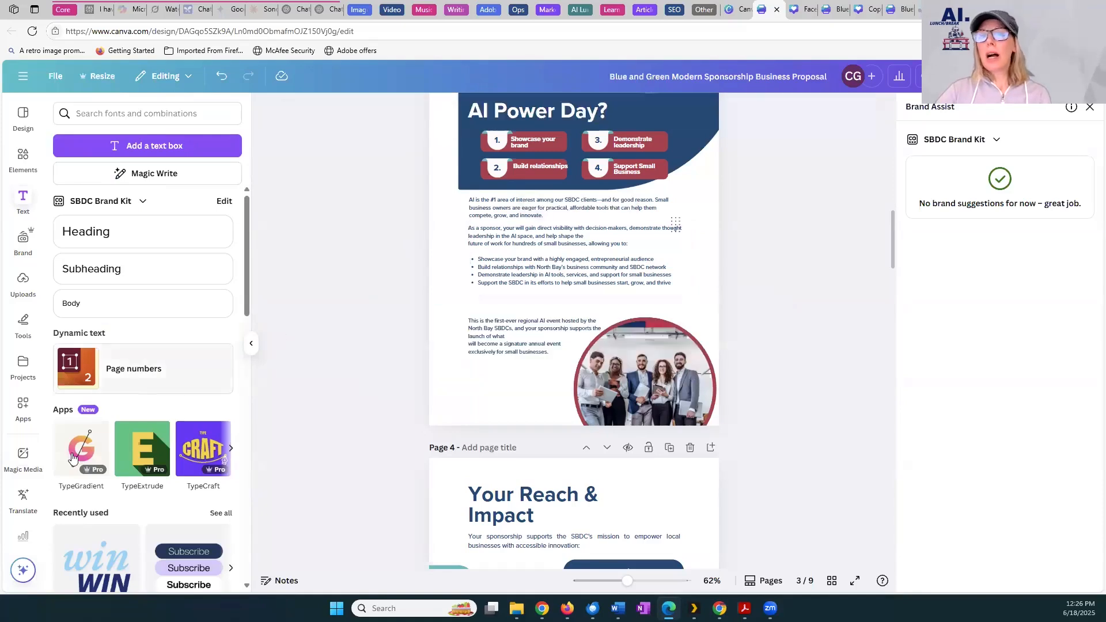
{"action": "left_click", "coordinate": [27, 468]}
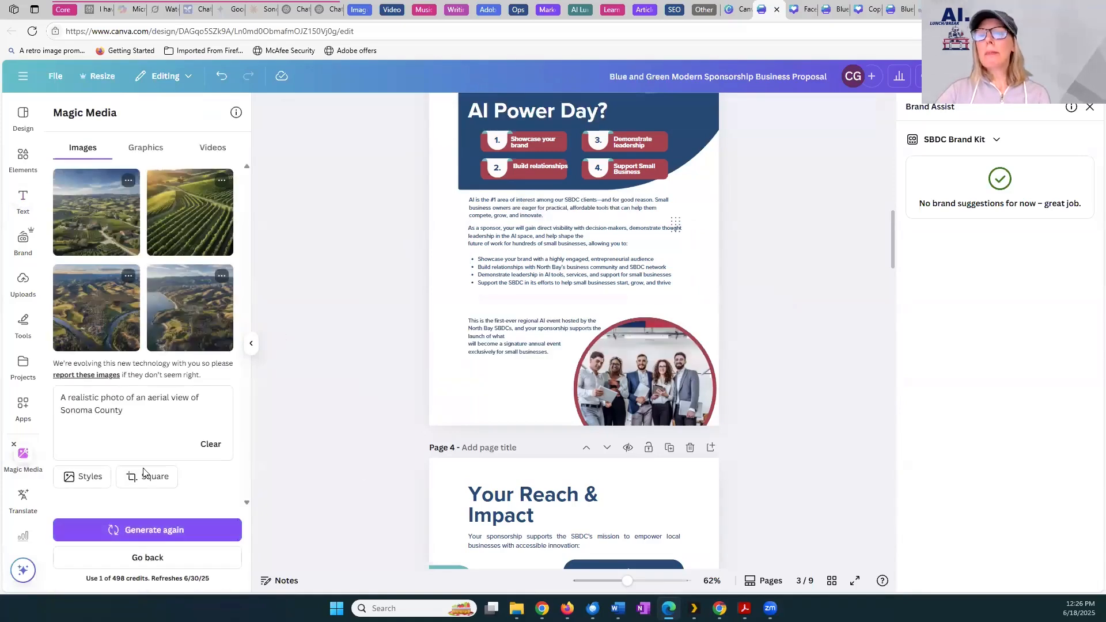
{"action": "left_click", "coordinate": [526, 283]}
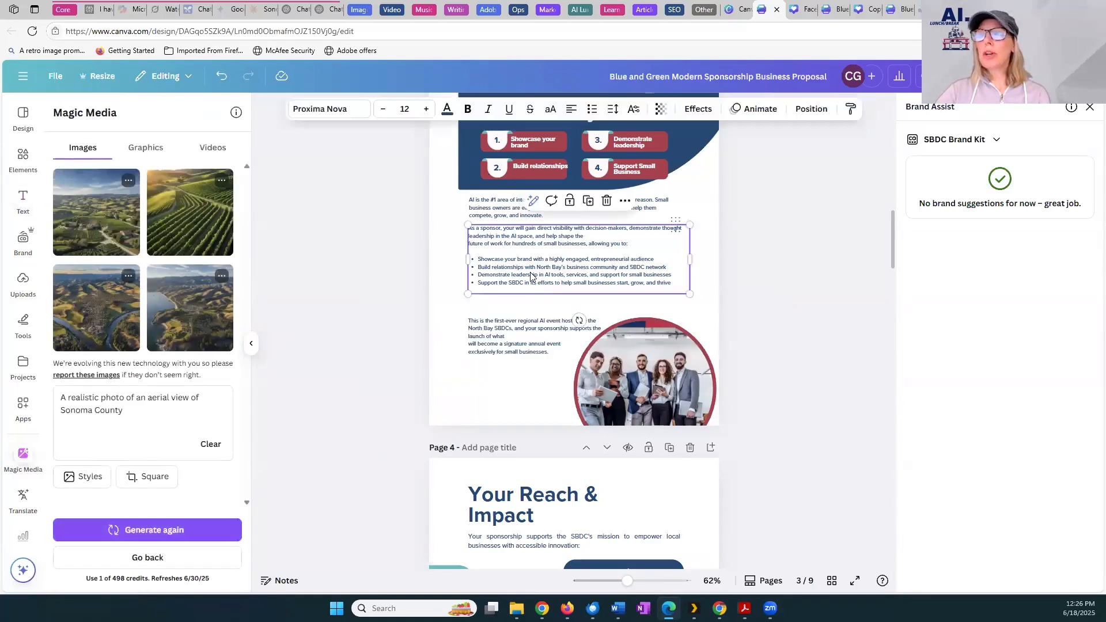
Open the Translate app from the collection of Canva apps
{"action": "left_click", "coordinate": [20, 499]}
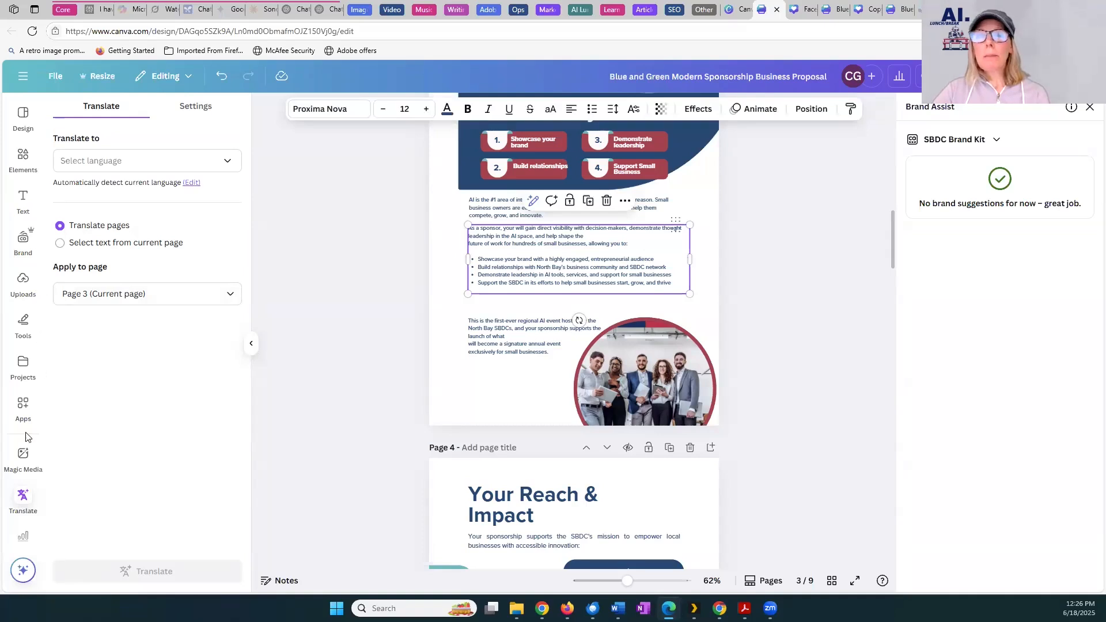
{"action": "left_click", "coordinate": [22, 458]}
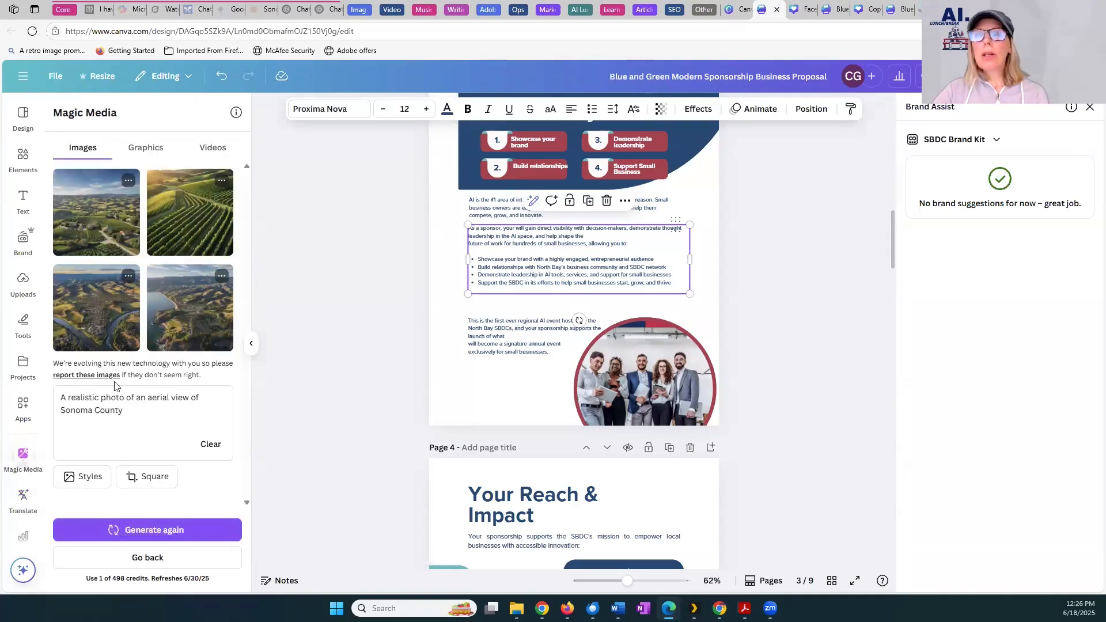
{"action": "left_click", "coordinate": [35, 413]}
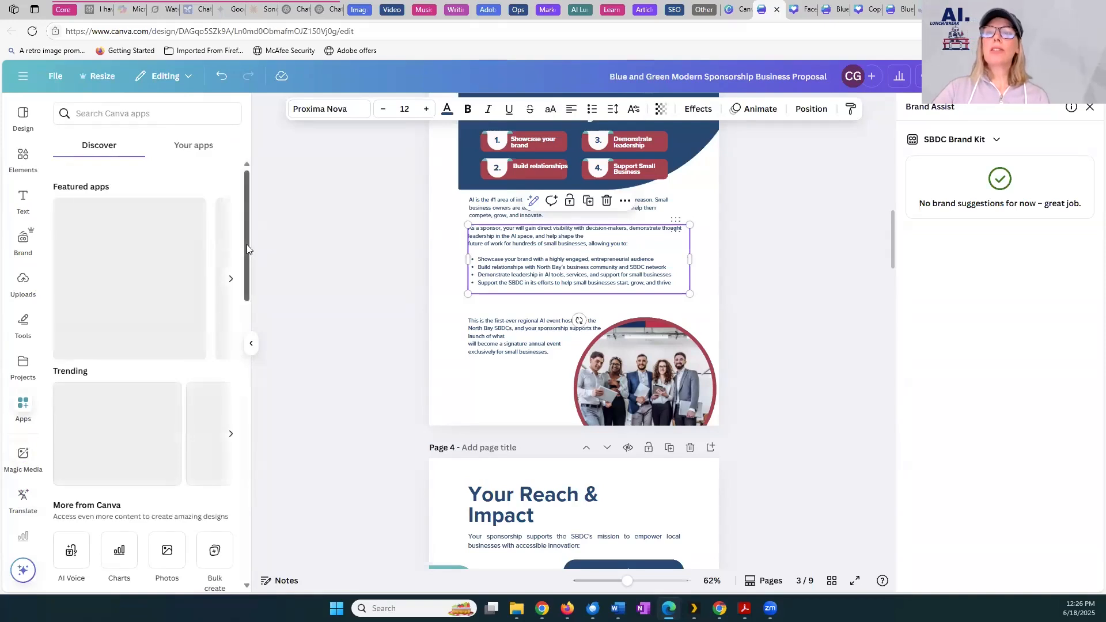
{"action": "left_click_drag", "start_coordinate": [246, 249], "coordinate": [229, 340]}
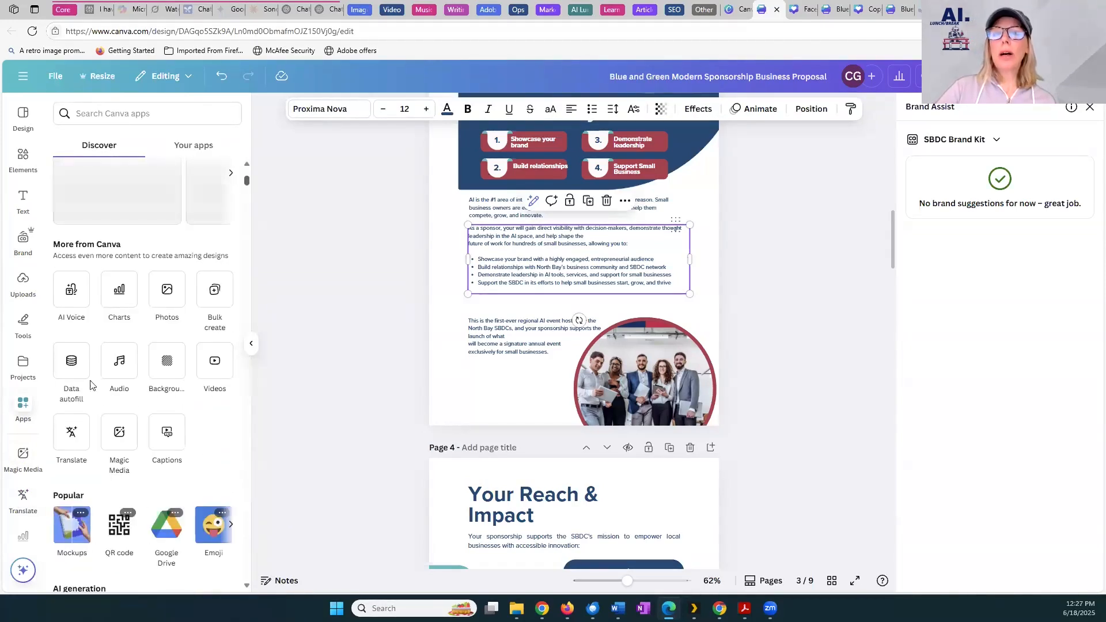
{"action": "left_click", "coordinate": [72, 440]}
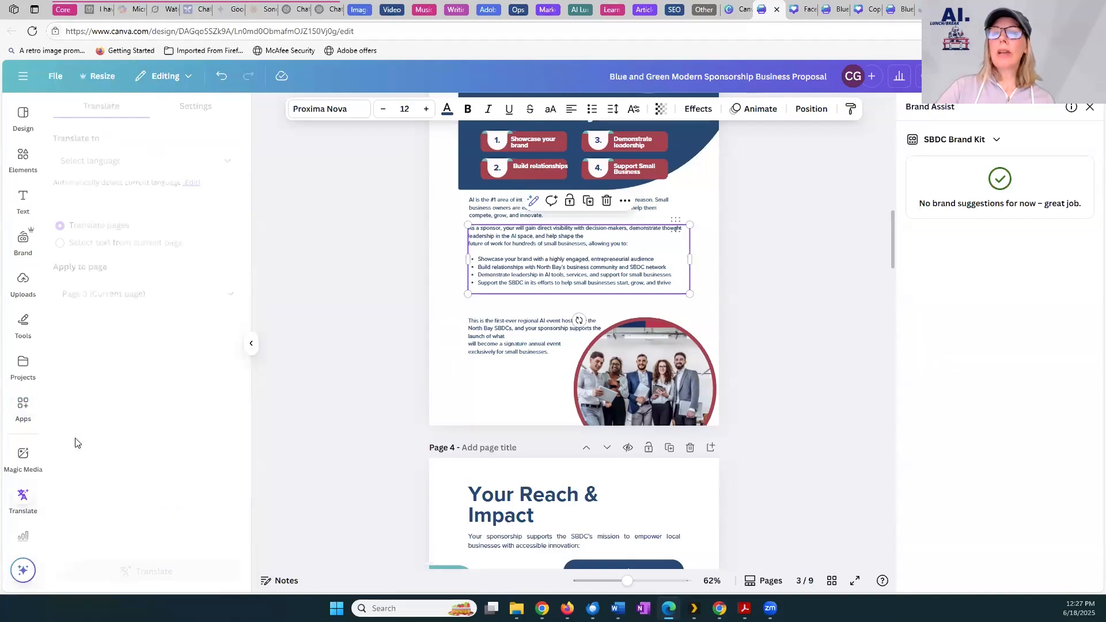
Set the translation's target language to Spanish
{"action": "left_click", "coordinate": [144, 163]}
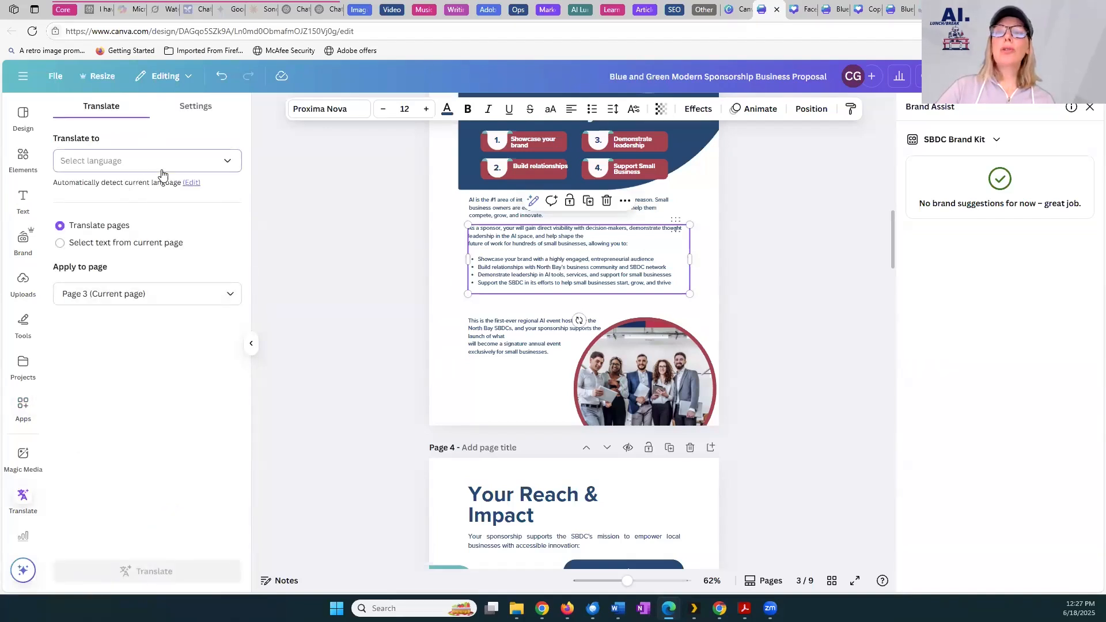
{"action": "scroll", "coordinate": [235, 258], "scroll_direction": "down", "scroll_amount": 5}
{"action": "left_click", "coordinate": [121, 198]}
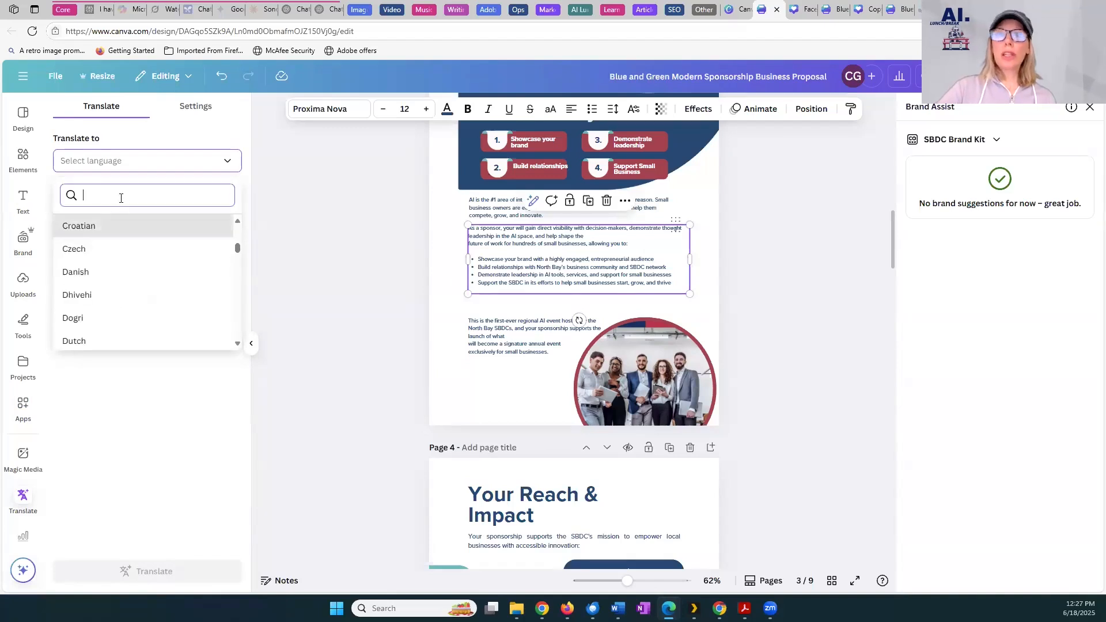
{"action": "type", "text": "spanis"}
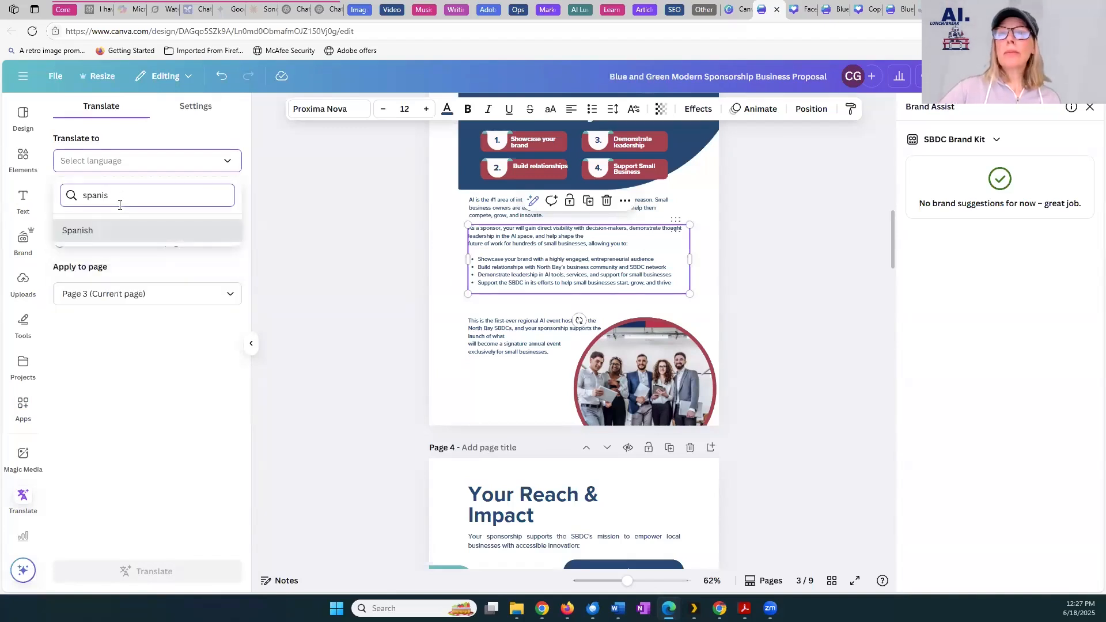
{"action": "left_click", "coordinate": [111, 235]}
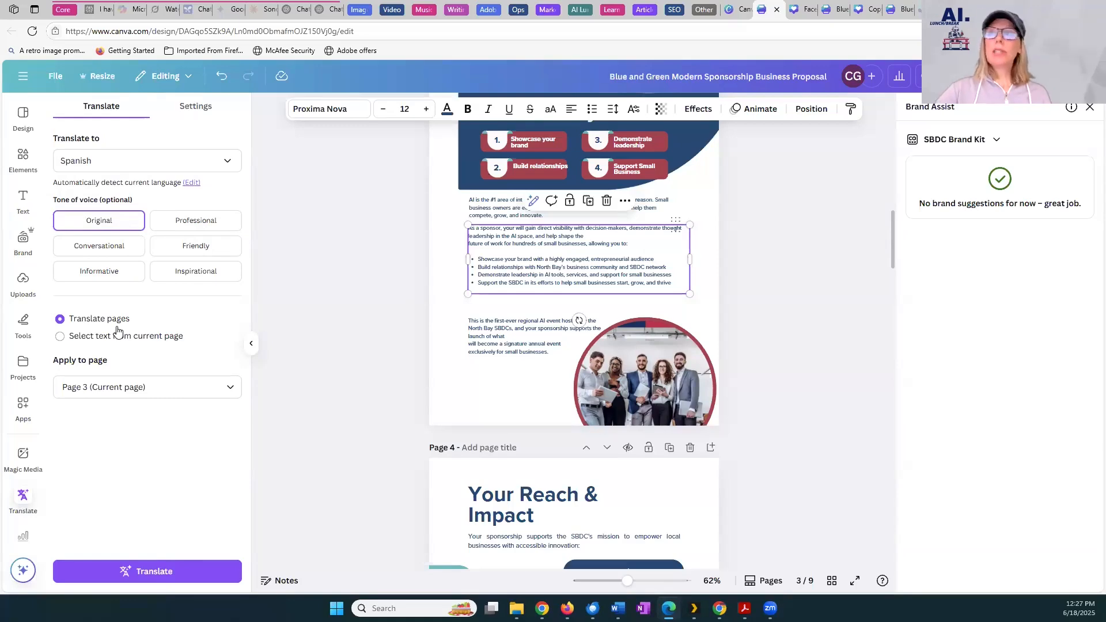
Close the duplicate sponsorship proposal among the open designs and return to the proposal set up for Spanish translation
{"action": "left_click", "coordinate": [806, 10]}
{"action": "left_click", "coordinate": [833, 10]}
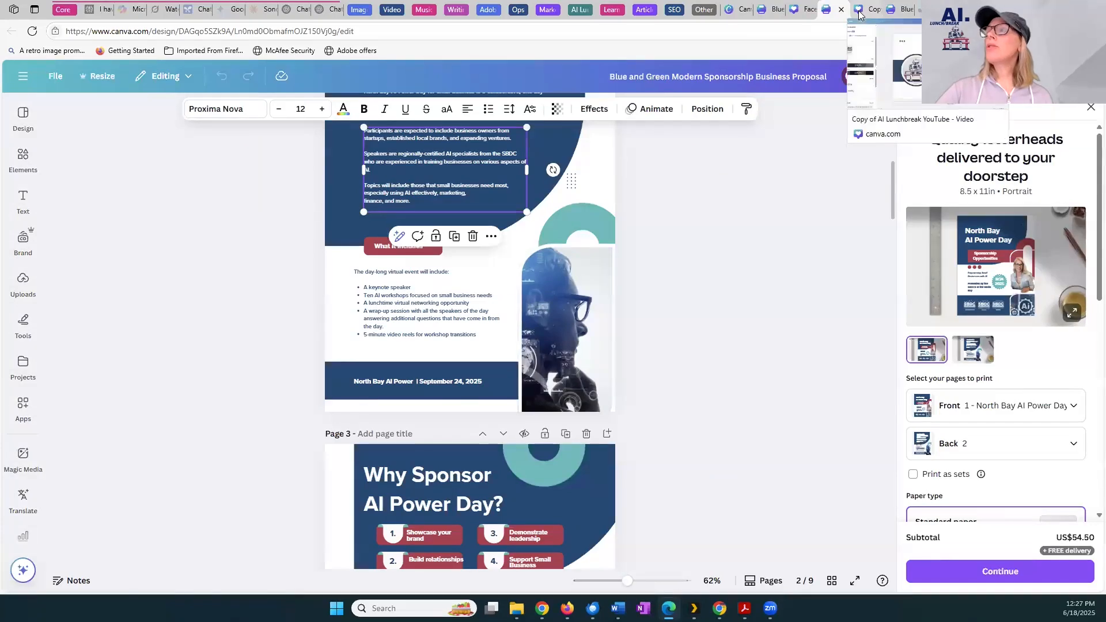
{"action": "left_click", "coordinate": [859, 9]}
{"action": "left_click", "coordinate": [891, 9]}
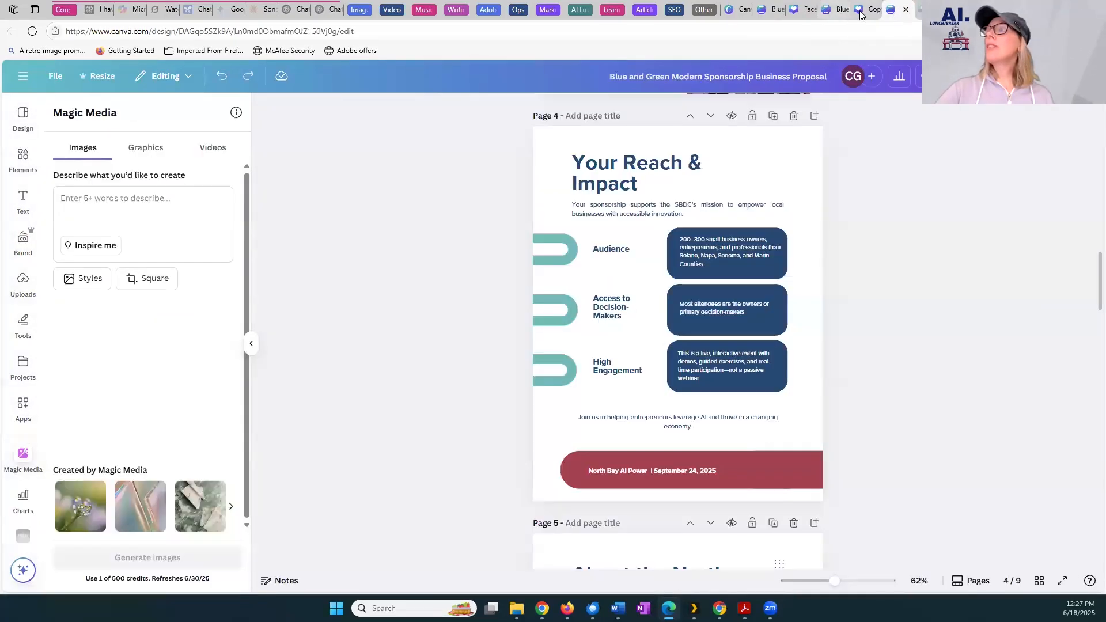
{"action": "left_click", "coordinate": [906, 10]}
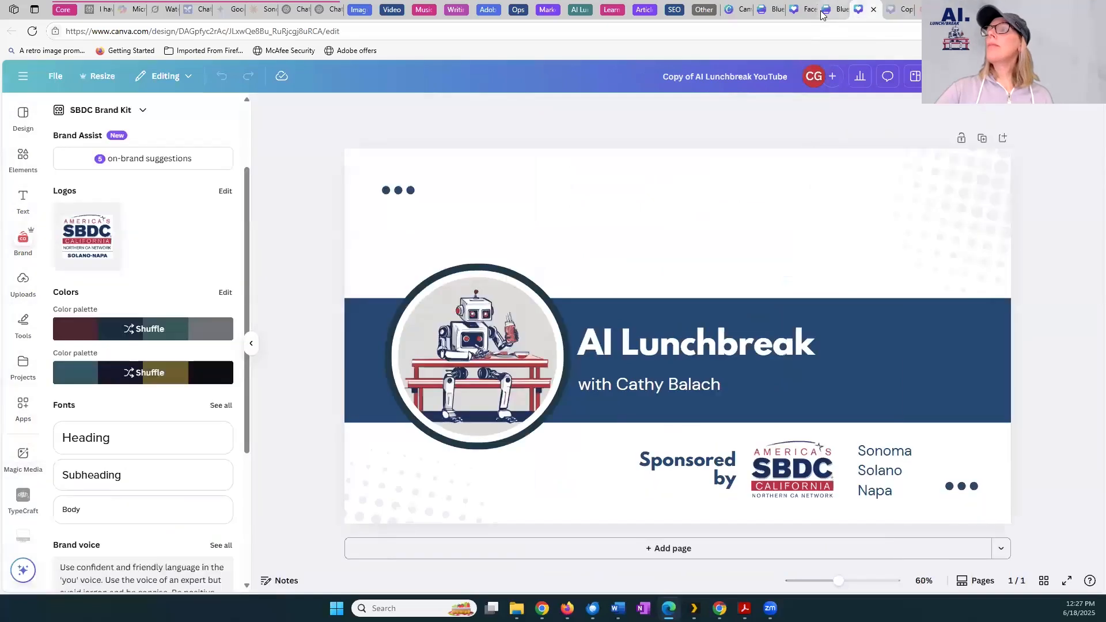
{"action": "left_click", "coordinate": [824, 12]}
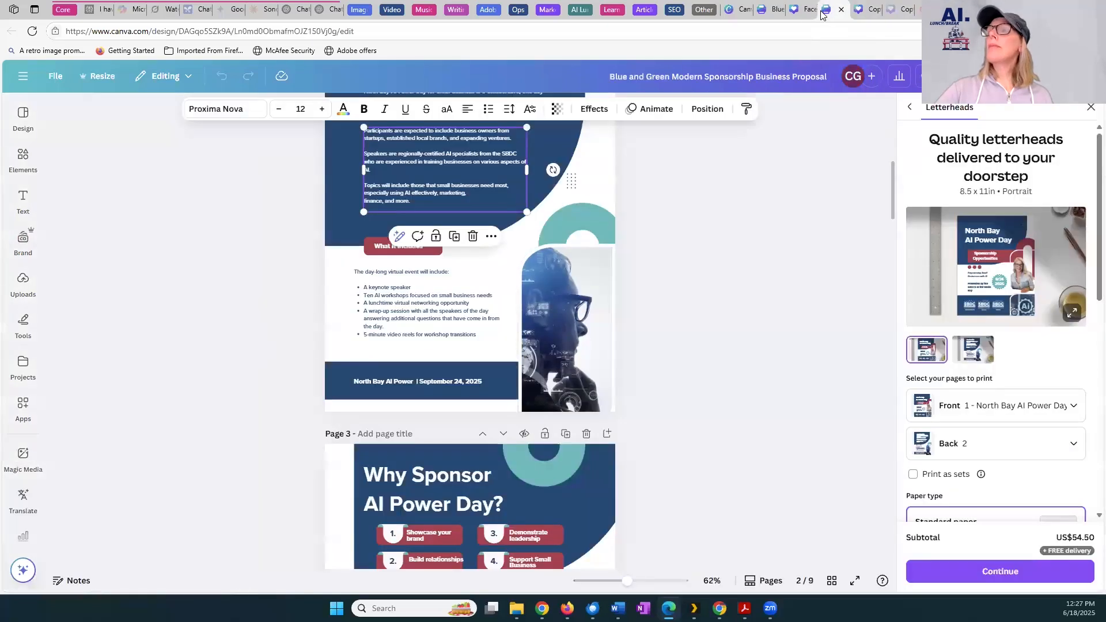
{"action": "left_click", "coordinate": [778, 11]}
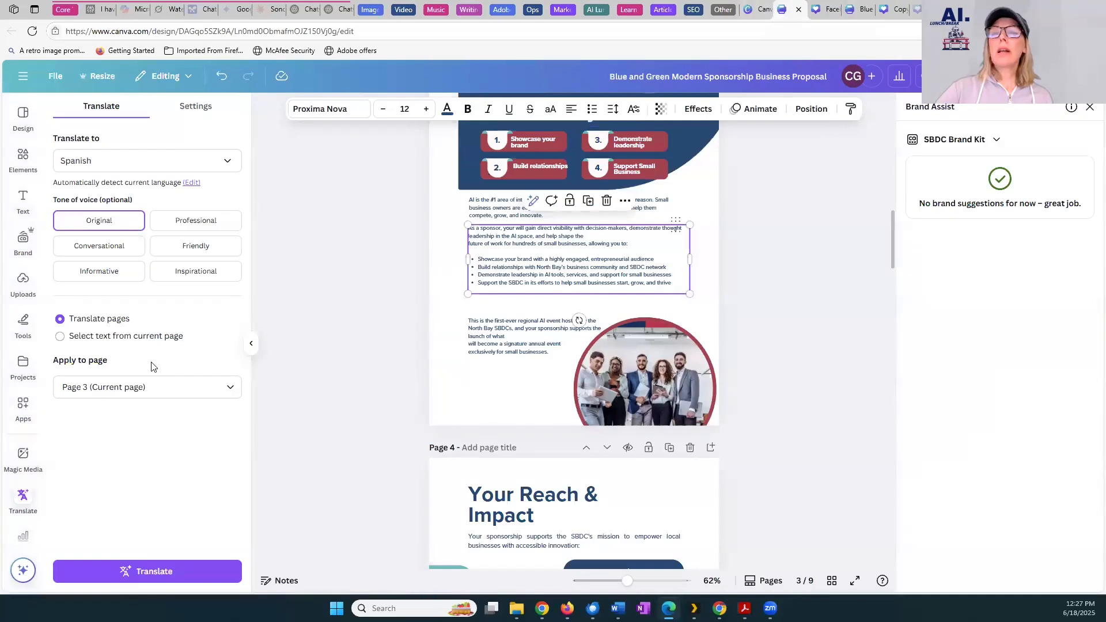
Translate only page 3's AI interest paragraph and sponsor benefits text into Spanish, using text selected from the current page
{"action": "left_click", "coordinate": [129, 339]}
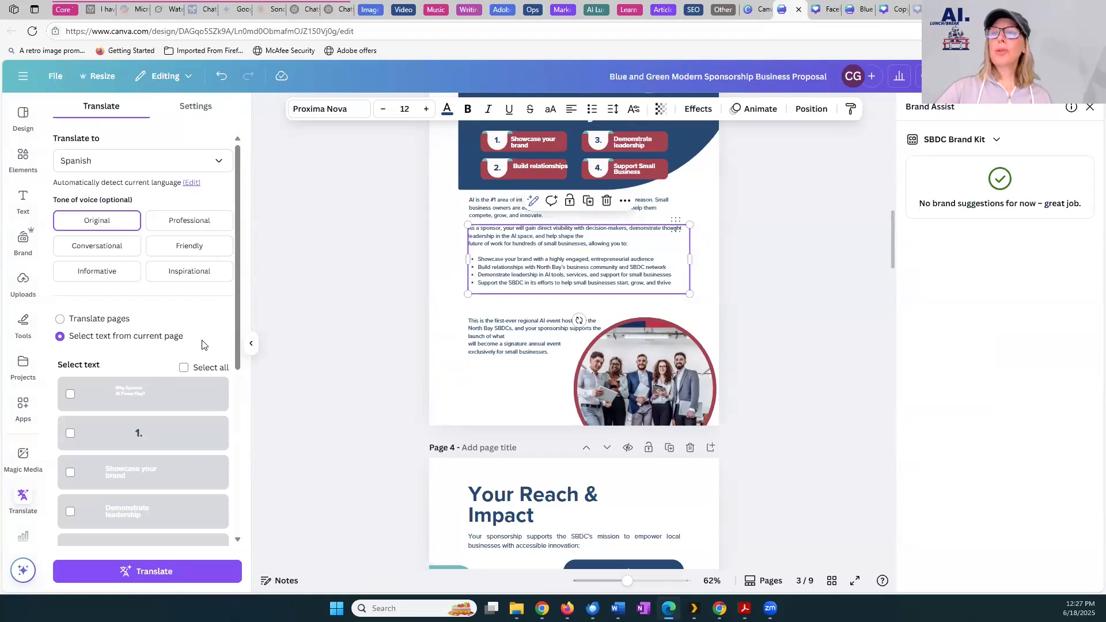
{"action": "scroll", "coordinate": [225, 404], "scroll_direction": "down", "scroll_amount": 5}
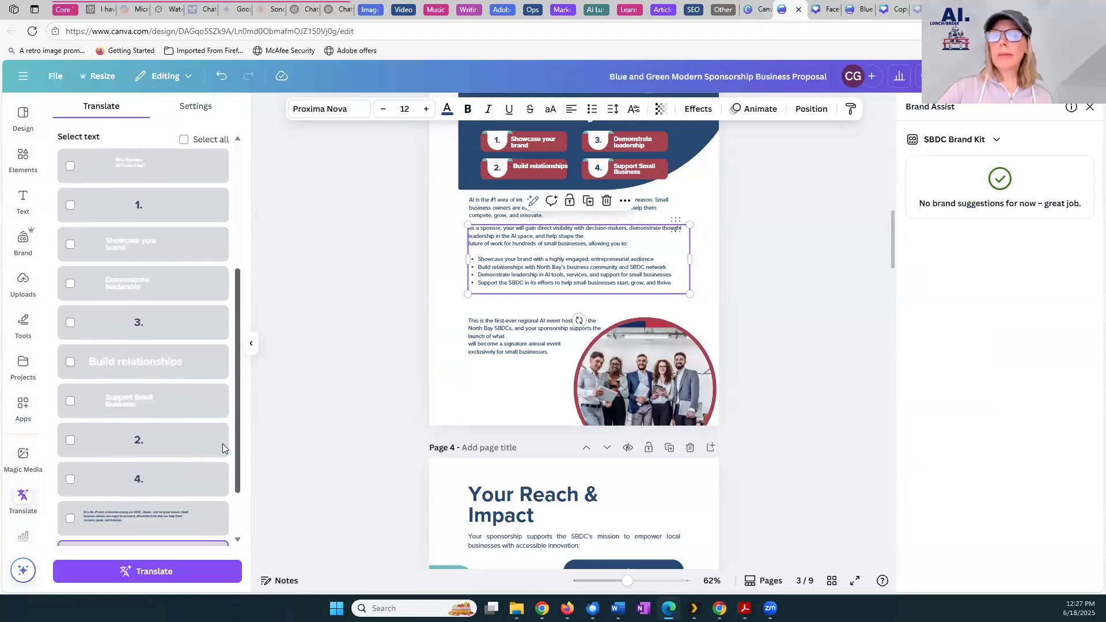
{"action": "scroll", "coordinate": [218, 468], "scroll_direction": "down", "scroll_amount": 1}
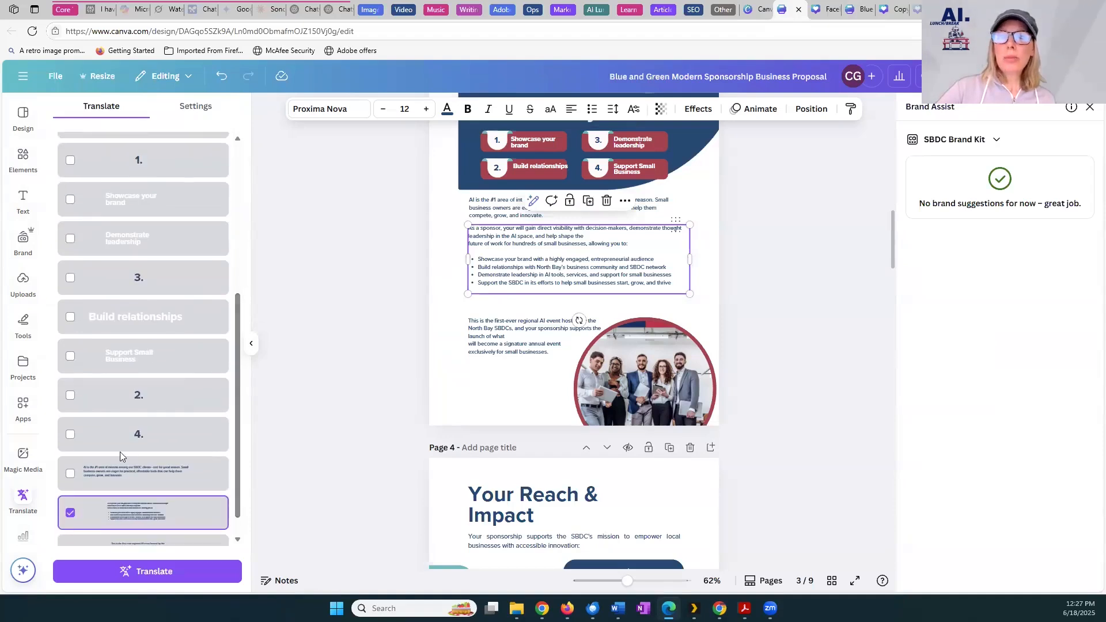
{"action": "left_click", "coordinate": [105, 473]}
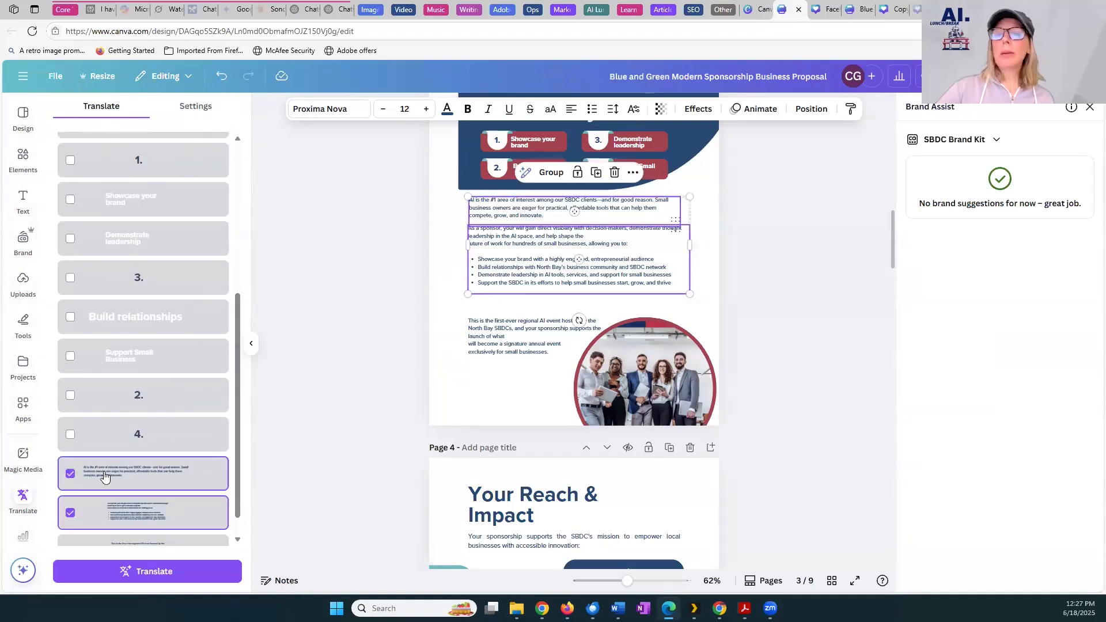
{"action": "left_click", "coordinate": [122, 564]}
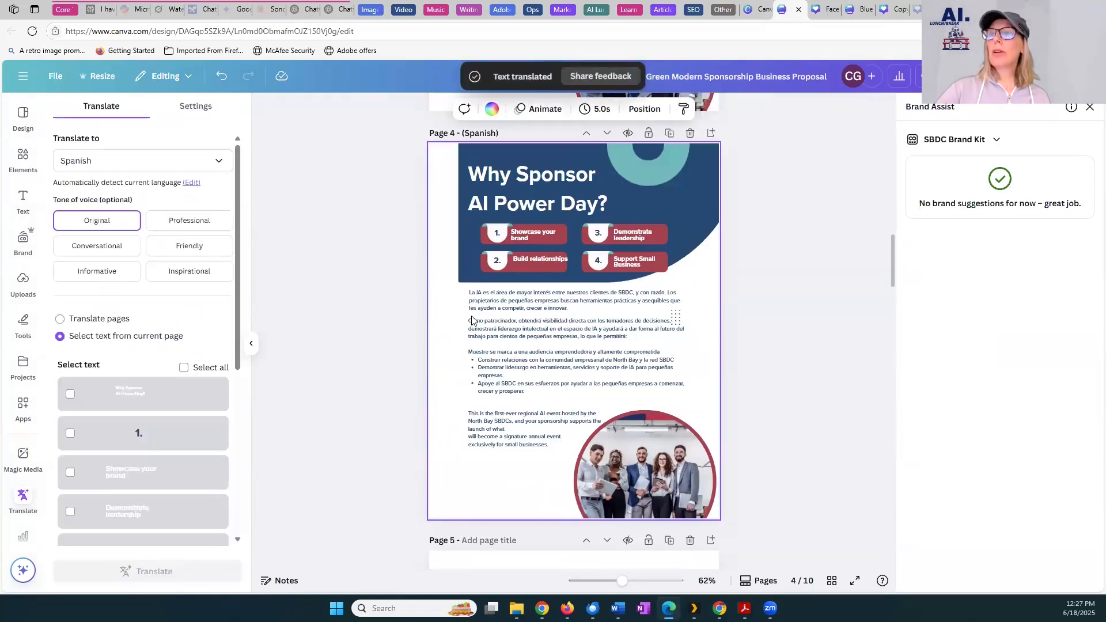
Review the translated paragraphs and the four numbered benefit labels on the new Spanish page, and clear the selection
{"action": "left_click", "coordinate": [472, 300]}
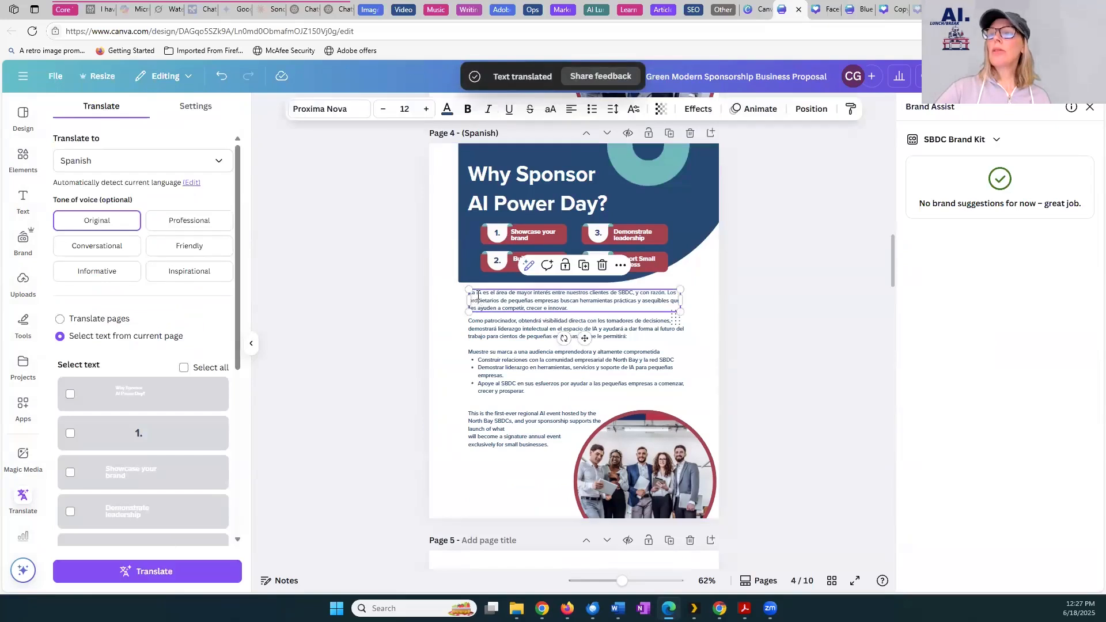
{"action": "left_click", "coordinate": [479, 296]}
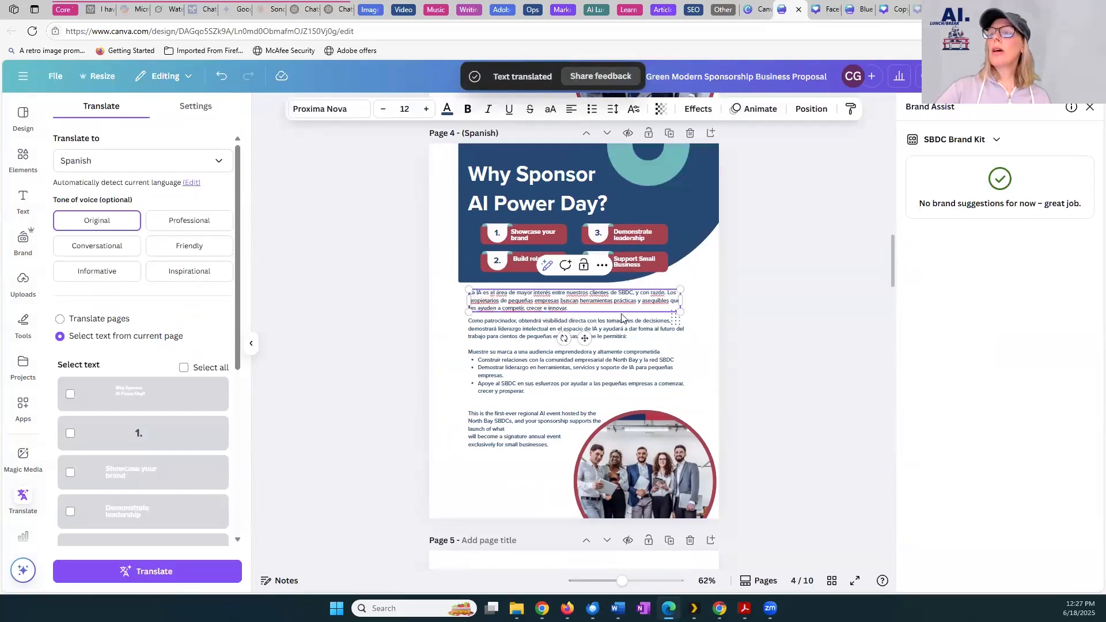
{"action": "left_click", "coordinate": [492, 363]}
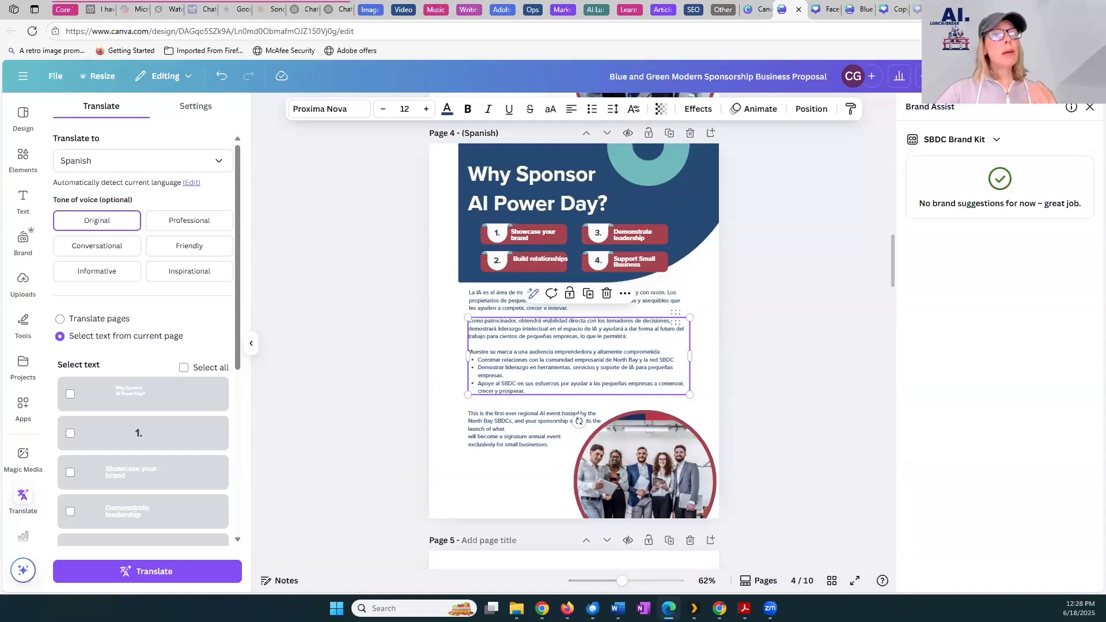
{"action": "left_click", "coordinate": [528, 235]}
{"action": "left_click", "coordinate": [536, 258]}
{"action": "left_click", "coordinate": [640, 236]}
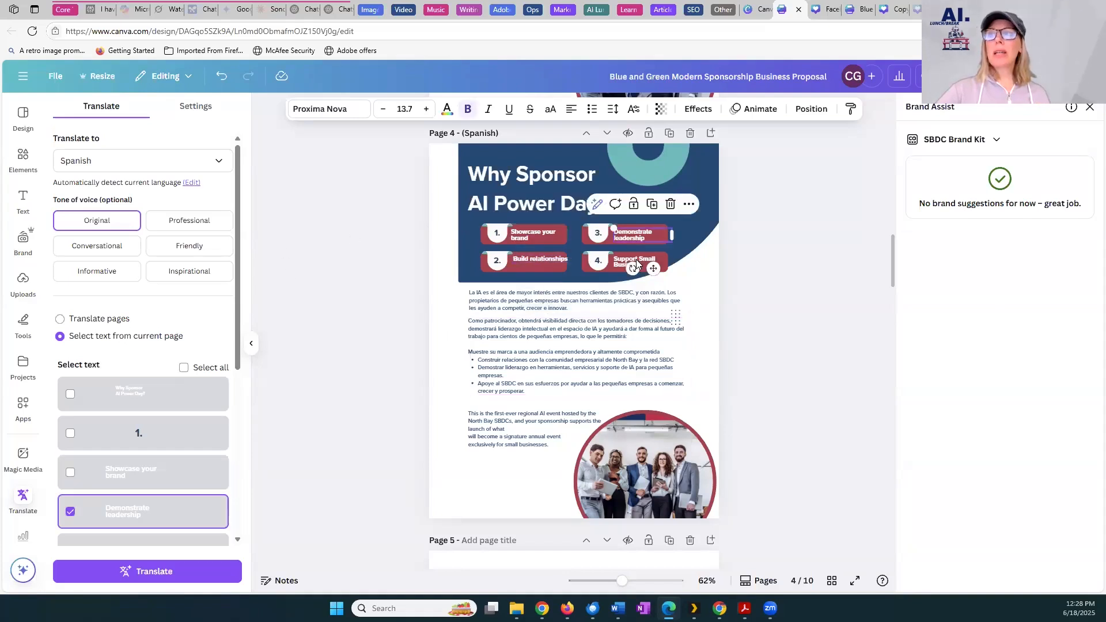
{"action": "left_click", "coordinate": [637, 260]}
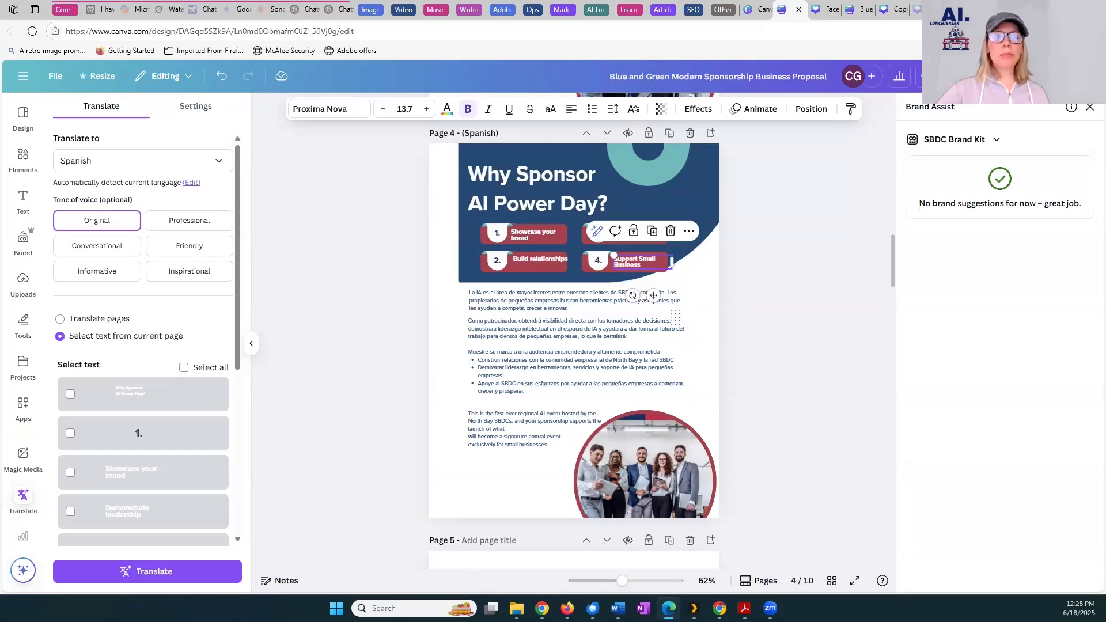
{"action": "left_click", "coordinate": [285, 252]}
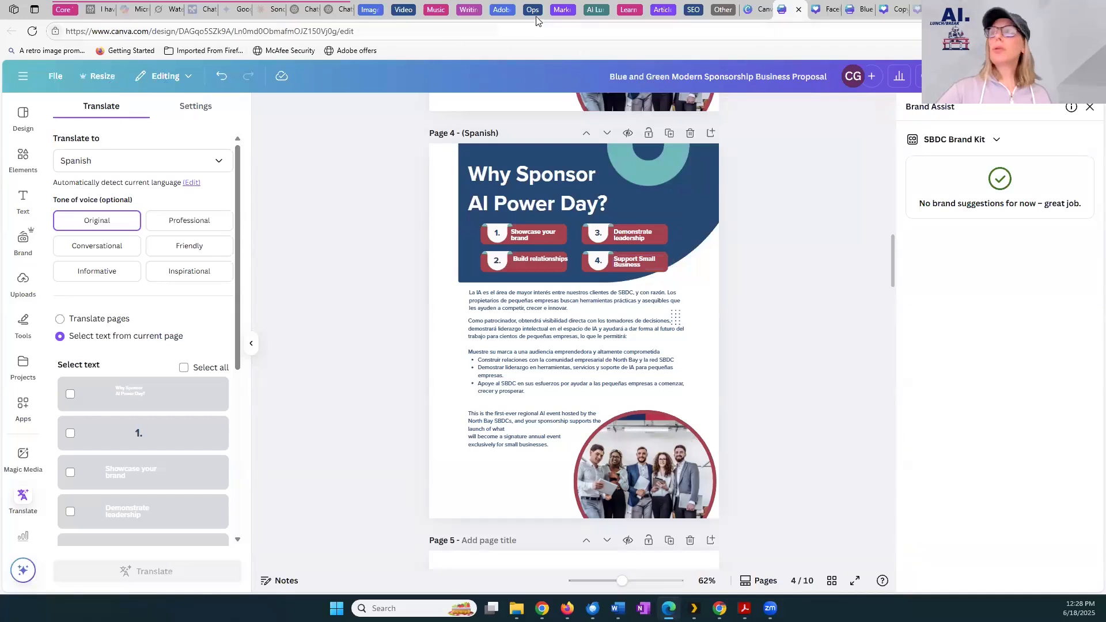
Switch to the North Bay AI Power Day Facebook post and create a resized copy as Instagram Post (Square)
{"action": "left_click", "coordinate": [759, 10]}
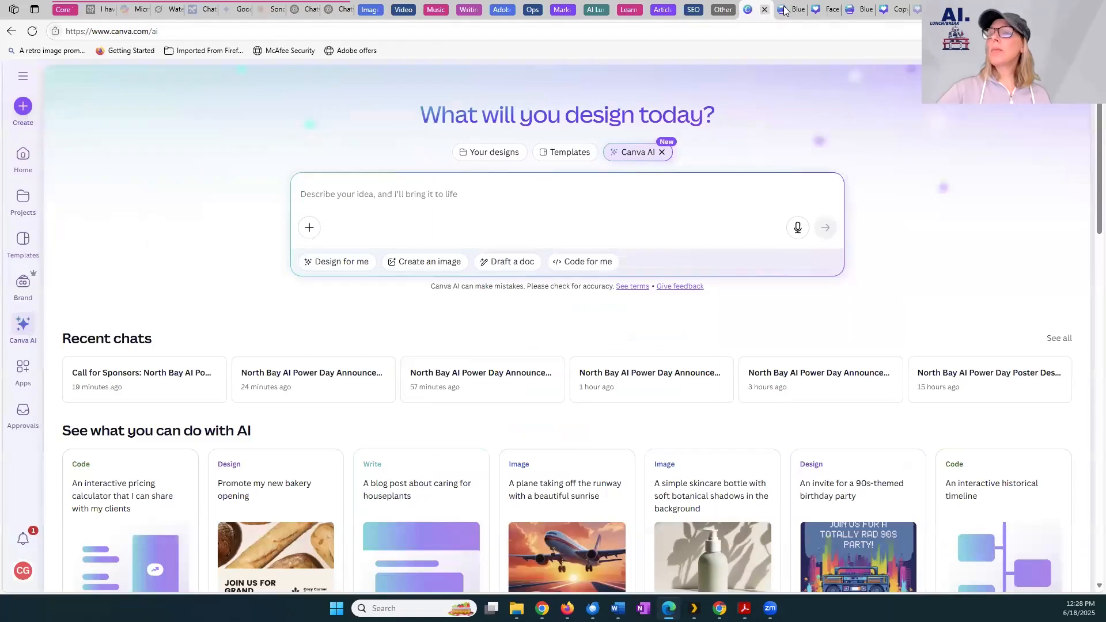
{"action": "left_click", "coordinate": [832, 9]}
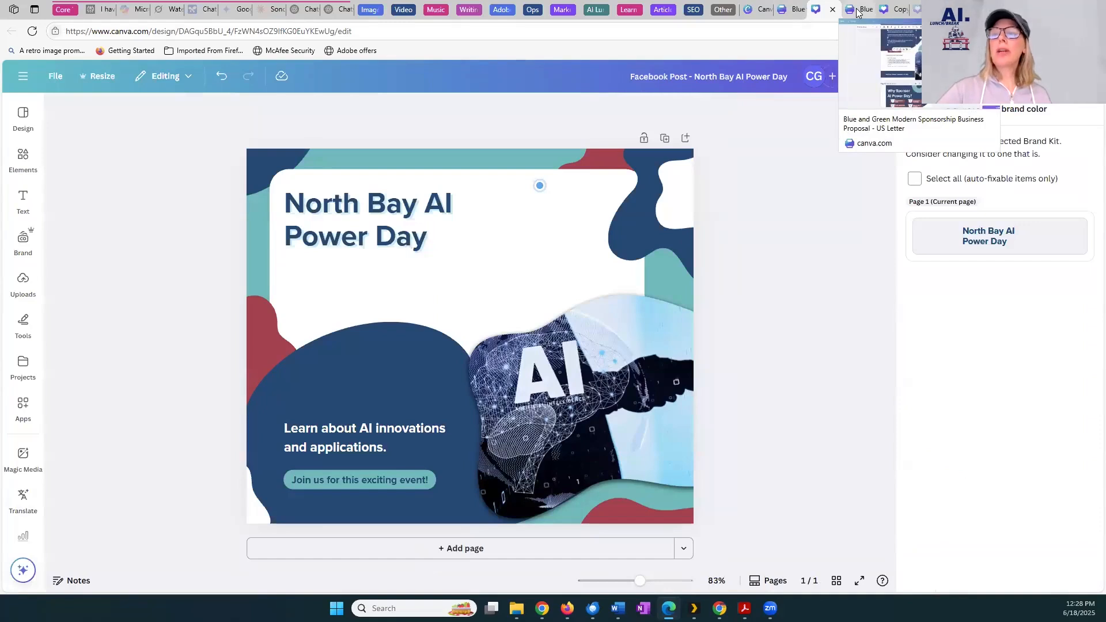
{"action": "left_click", "coordinate": [95, 81]}
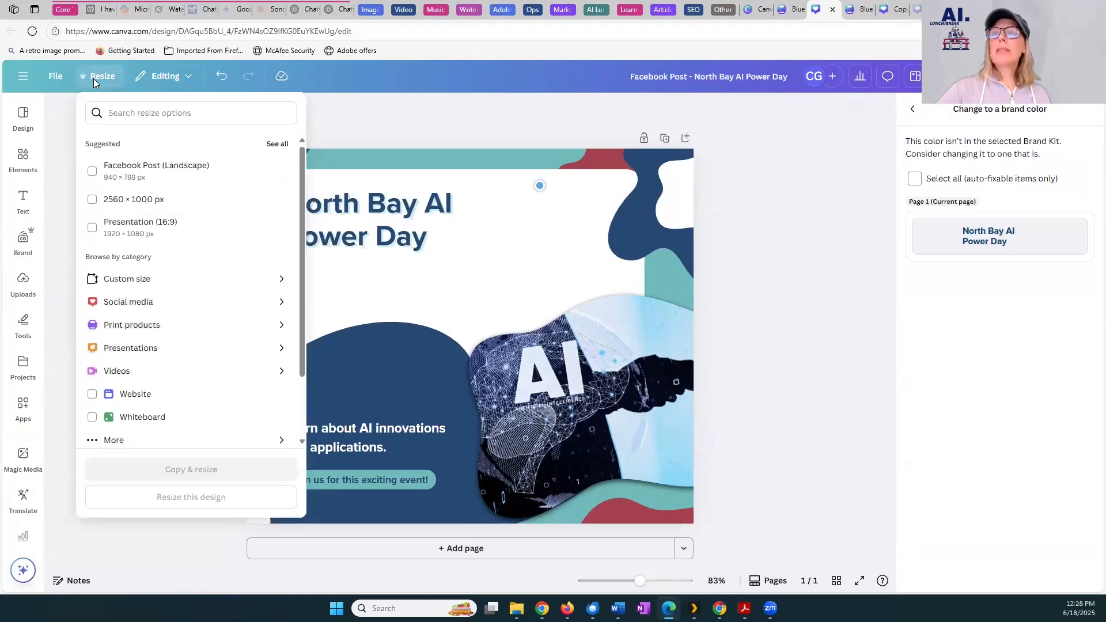
{"action": "left_click", "coordinate": [126, 115]}
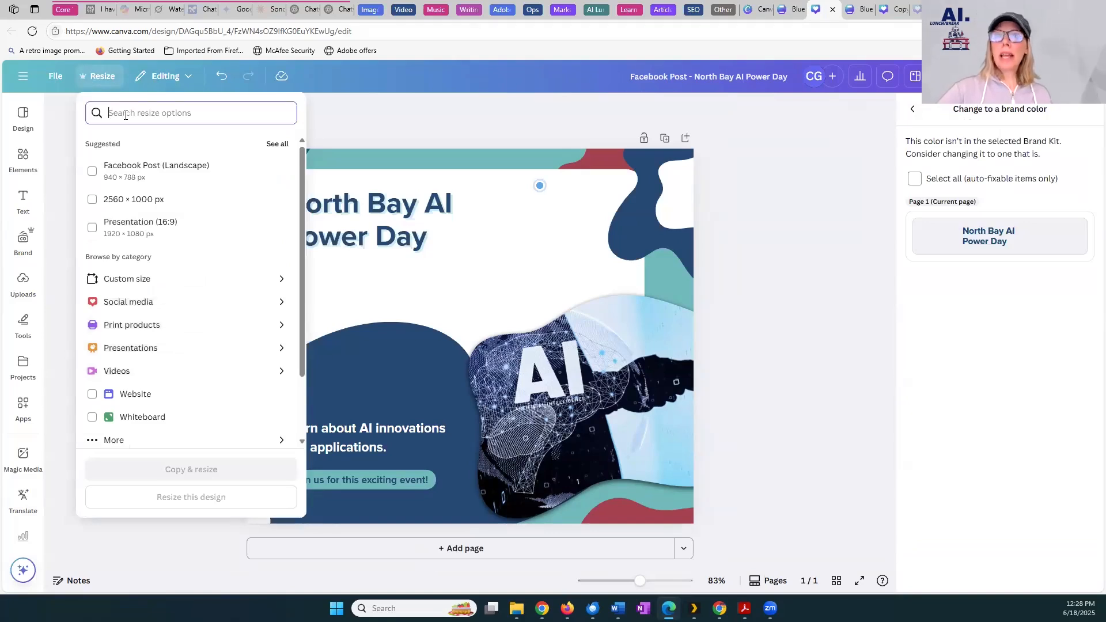
{"action": "type", "text": "instagram post"}
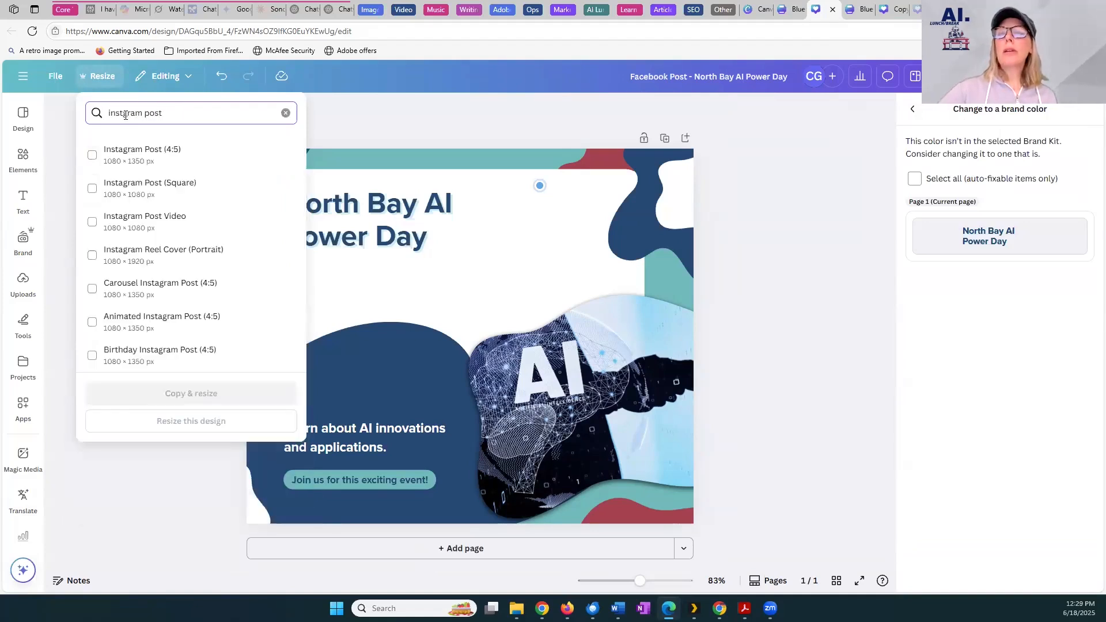
{"action": "left_click", "coordinate": [148, 190]}
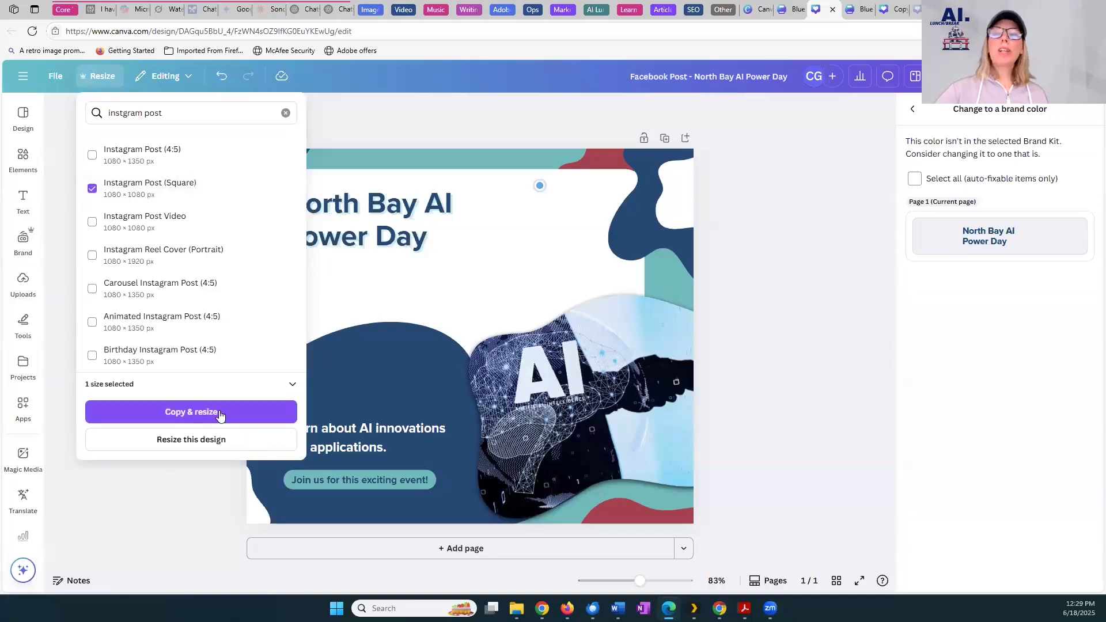
{"action": "left_click", "coordinate": [220, 414]}
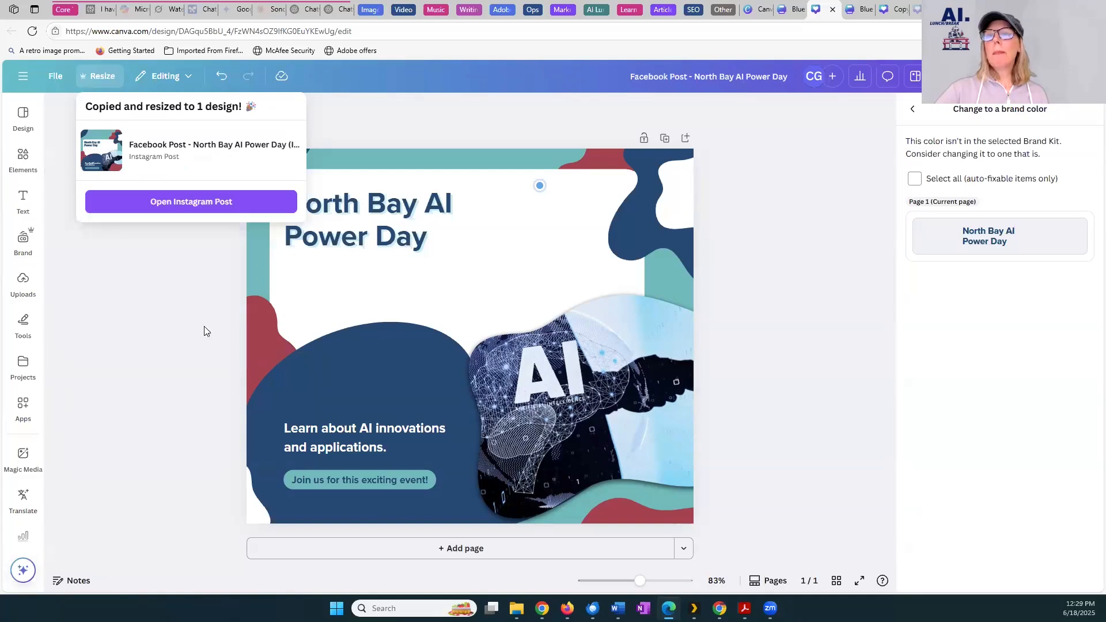
Open the resized Instagram post and compare its layout with the original Facebook post
{"action": "left_click", "coordinate": [195, 214]}
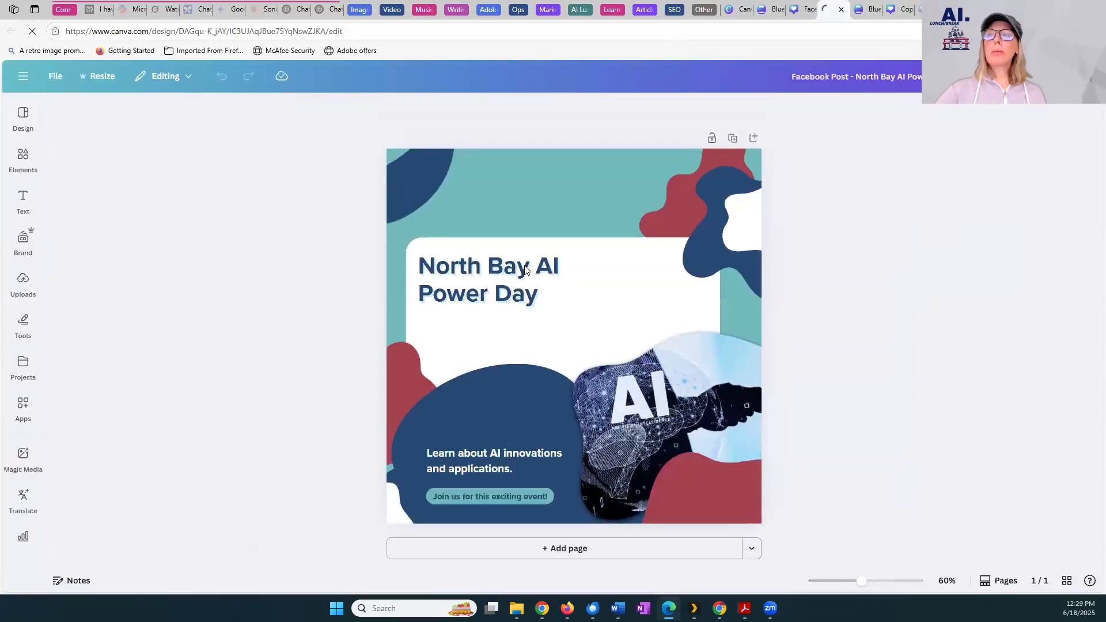
{"action": "left_click", "coordinate": [804, 9]}
{"action": "left_click", "coordinate": [833, 14]}
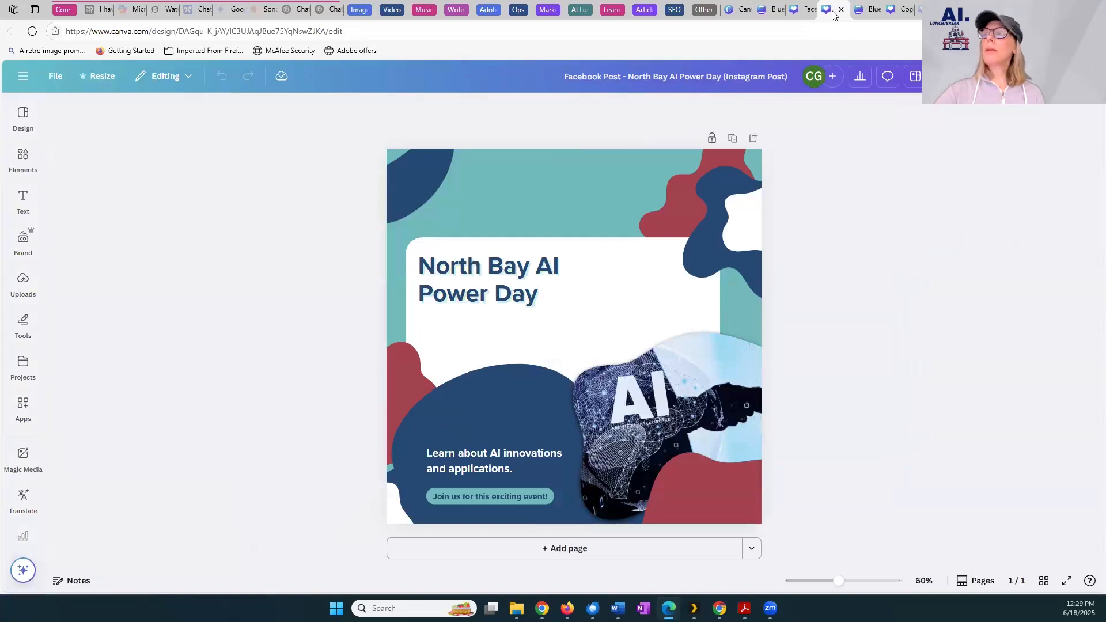
{"action": "left_click", "coordinate": [823, 13]}
{"action": "left_click", "coordinate": [826, 12]}
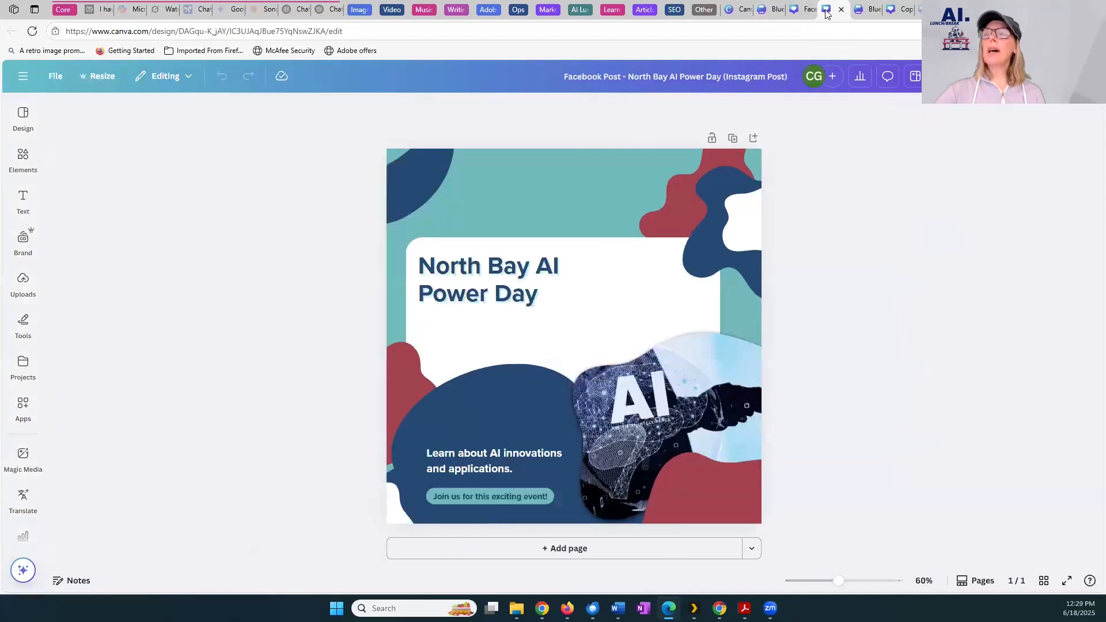